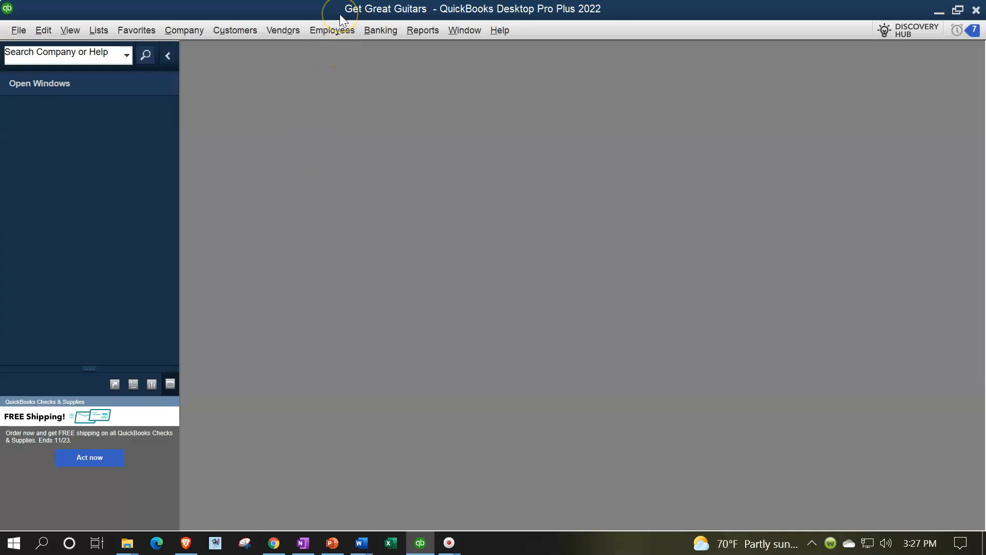
# Step: Show the open window list and open the company Home page as a maximized window
pyautogui.click(68, 28)
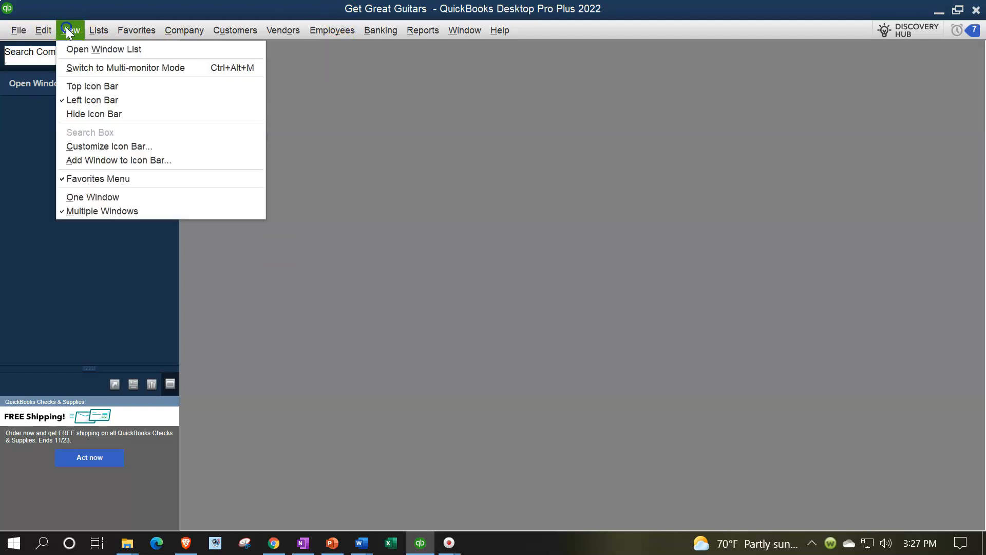
pyautogui.click(80, 50)
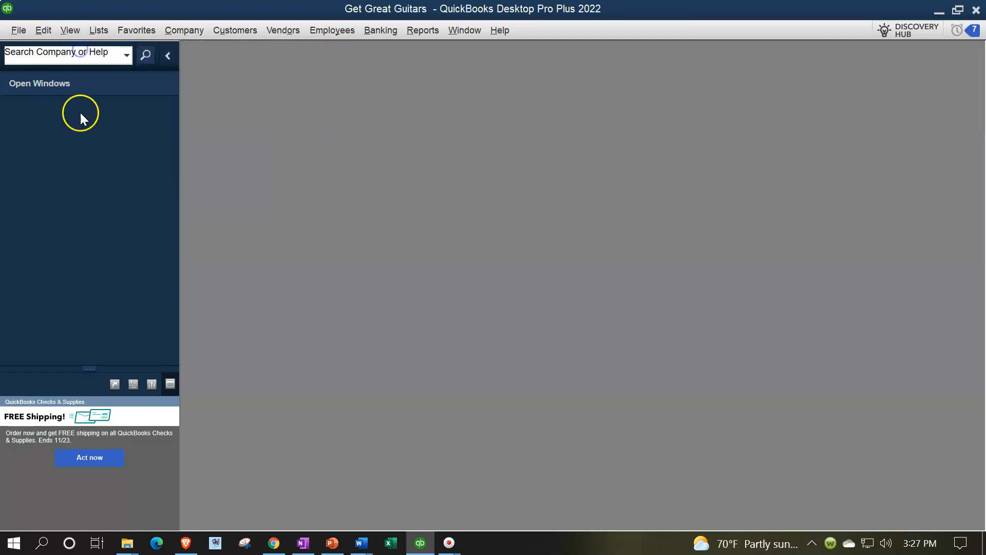
pyautogui.click(169, 33)
pyautogui.click(176, 44)
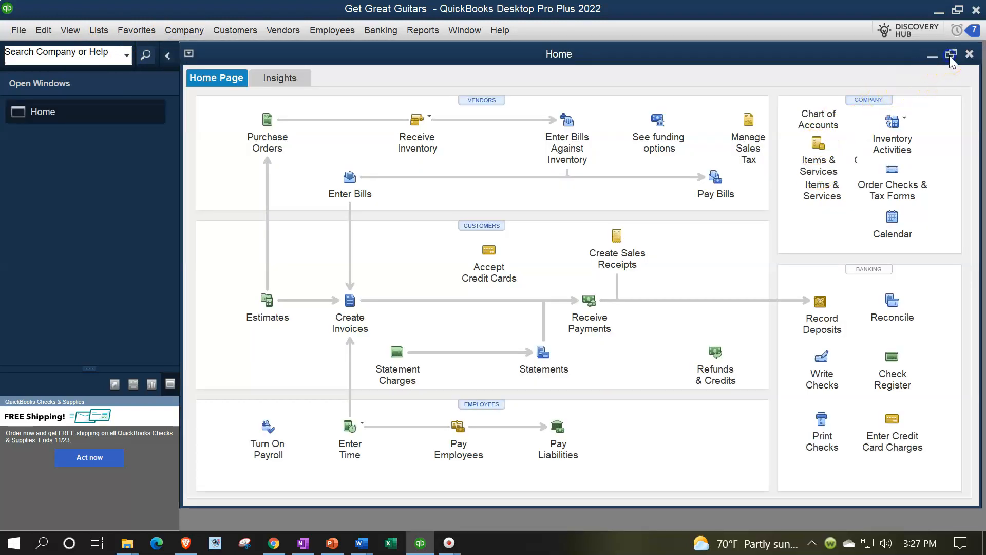
pyautogui.click(951, 57)
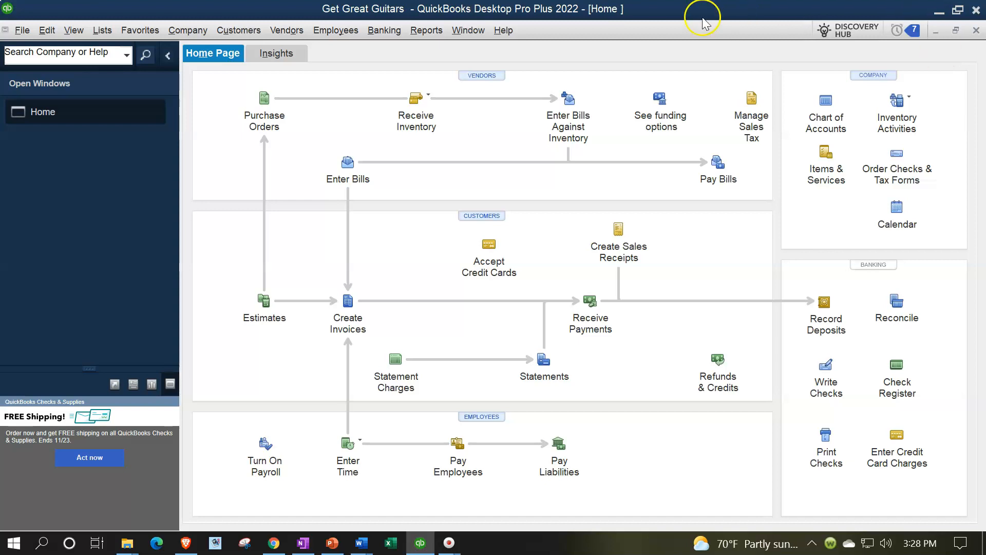
# Step: Open the standard Balance Sheet report and customize its date range to 01/01/2022 through 01/31/2022
pyautogui.click(424, 34)
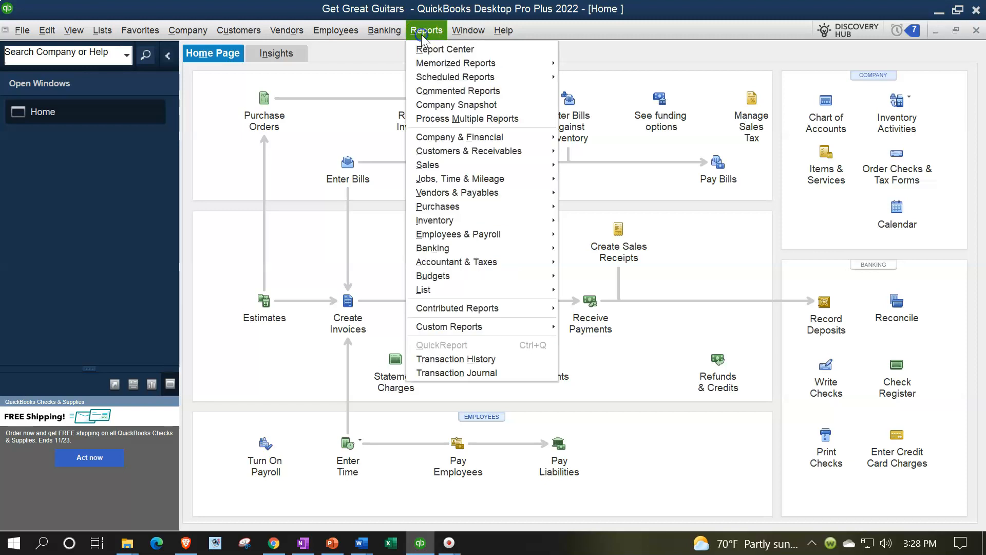
pyautogui.moveTo(478, 137)
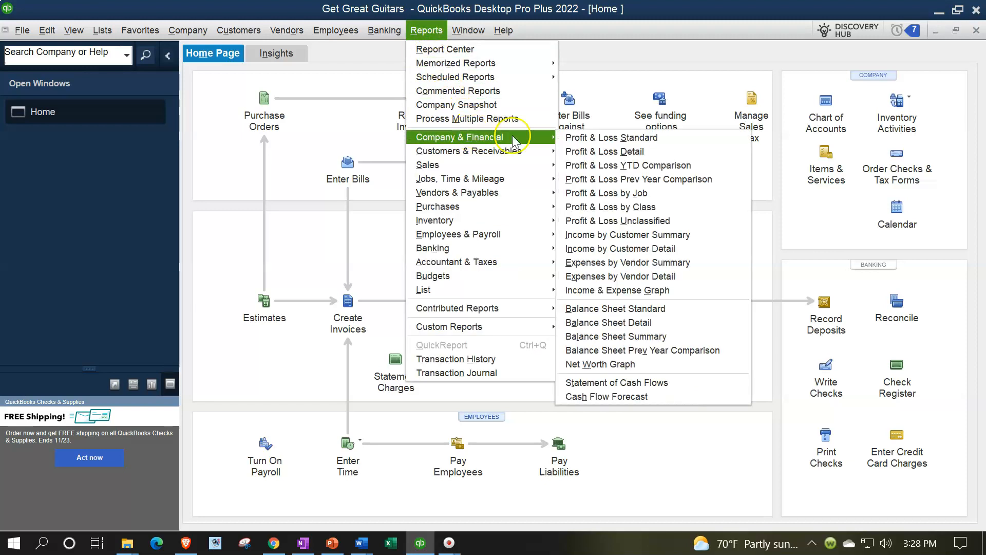
pyautogui.click(630, 307)
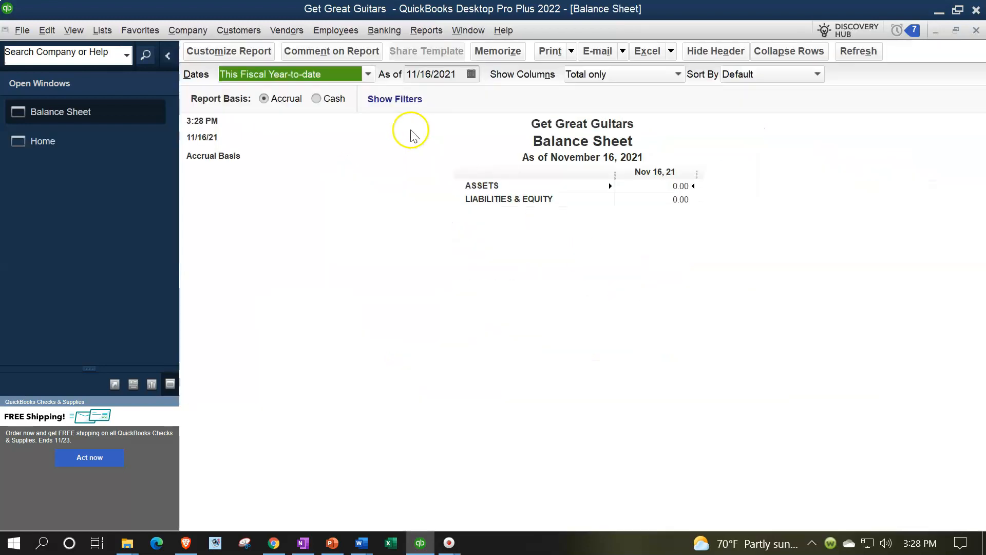
pyautogui.click(250, 50)
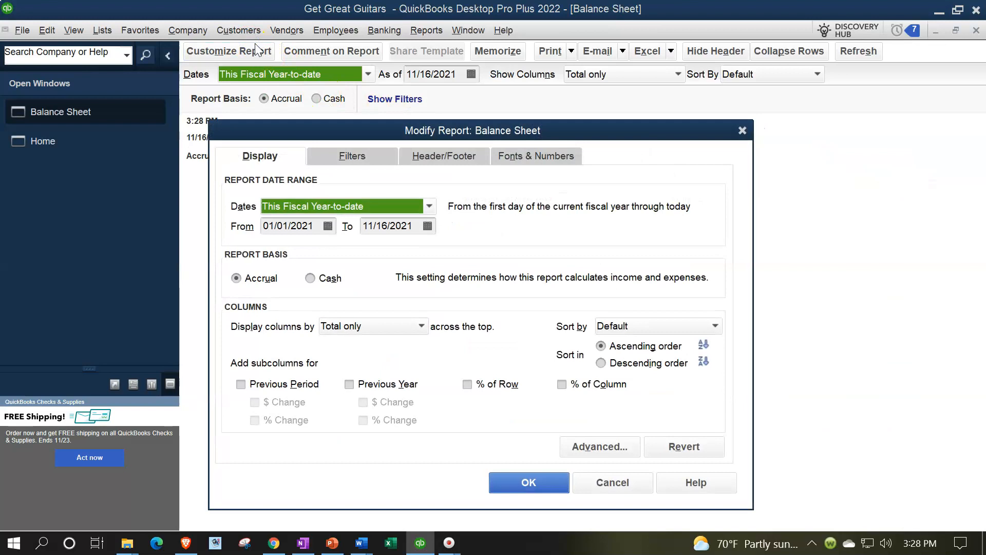
pyautogui.press('Tab')
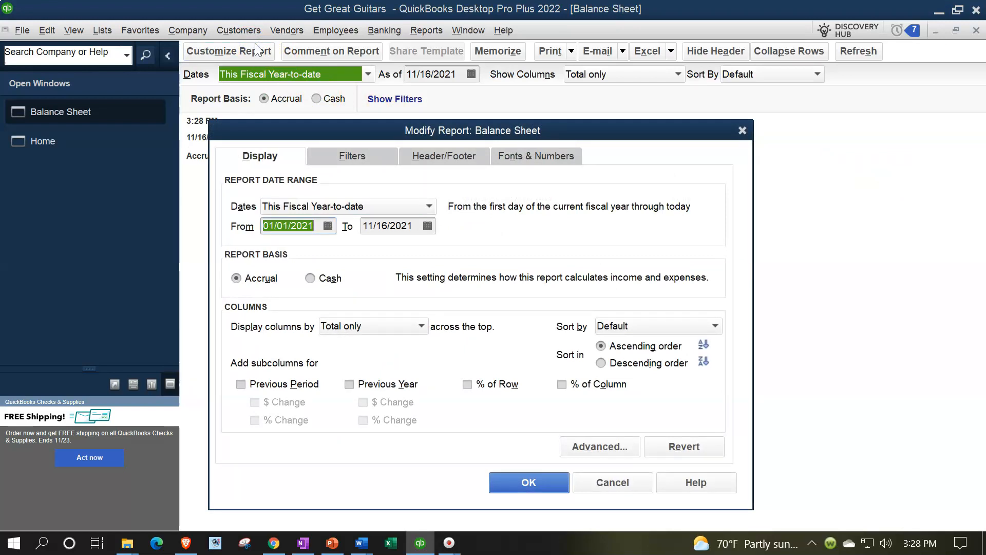
pyautogui.write('010122')
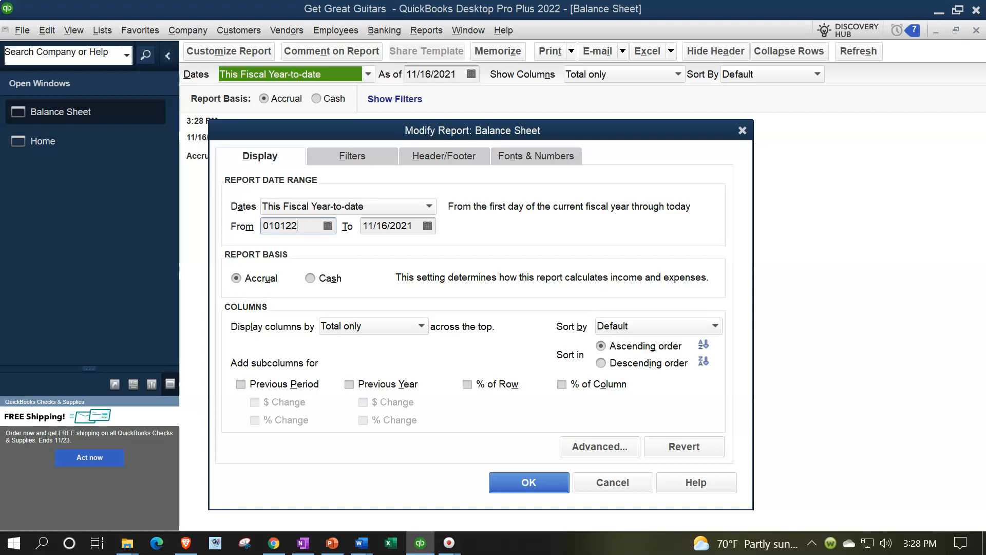
pyautogui.press('Tab')
pyautogui.write('01/31/')
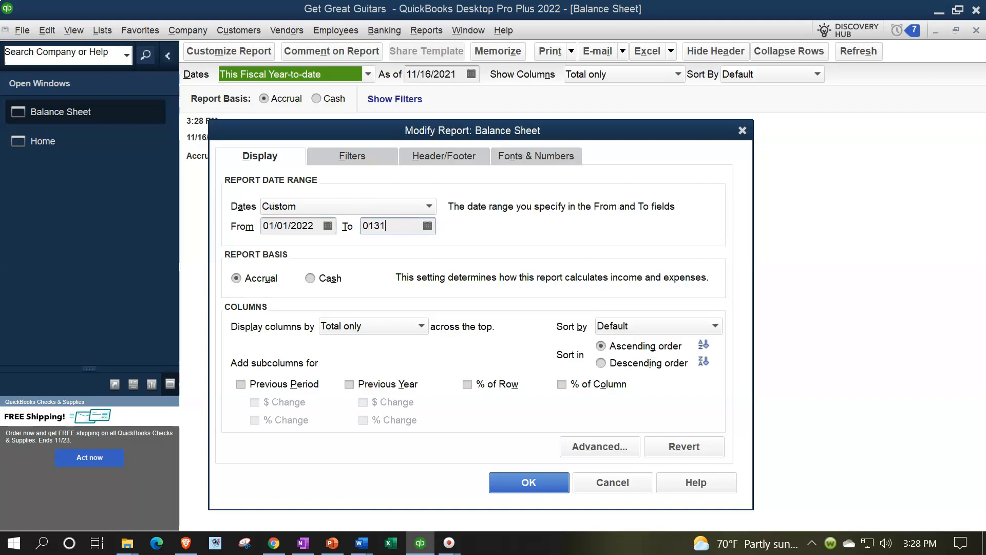
pyautogui.write('202')
pyautogui.press('Tab')
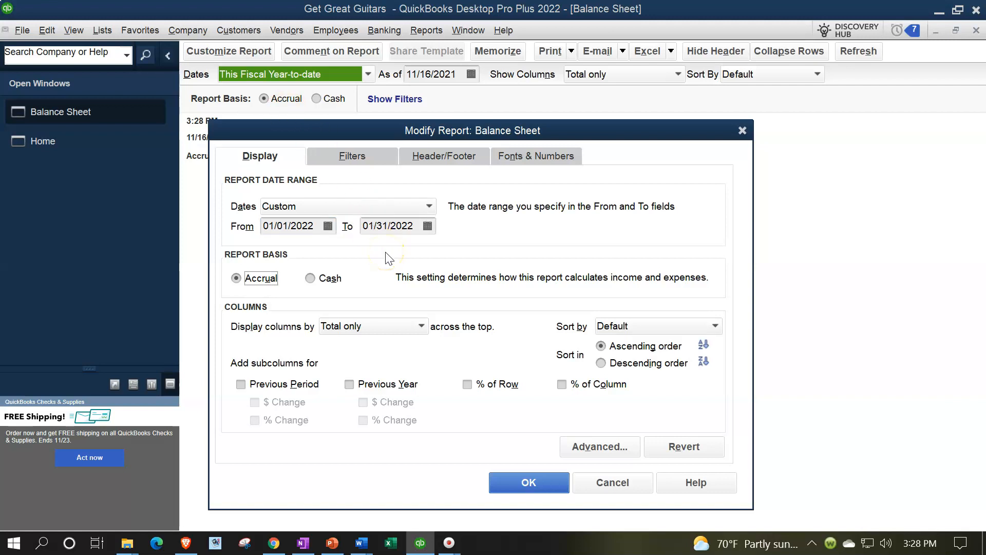
# Step: Set the Balance Sheet's column label font size to 14 and apply the change to all related fonts
pyautogui.click(510, 156)
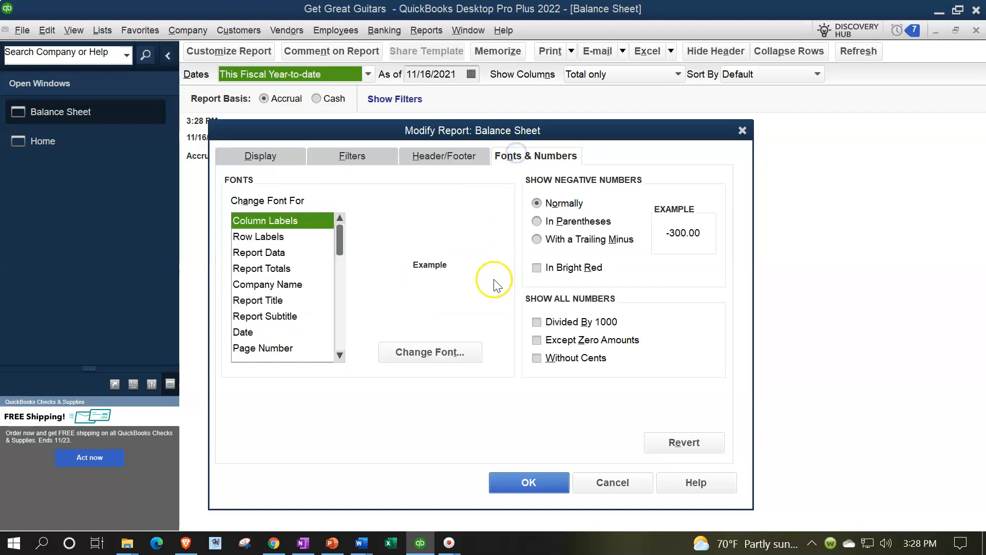
pyautogui.click(460, 352)
pyautogui.click(463, 308)
pyautogui.click(440, 309)
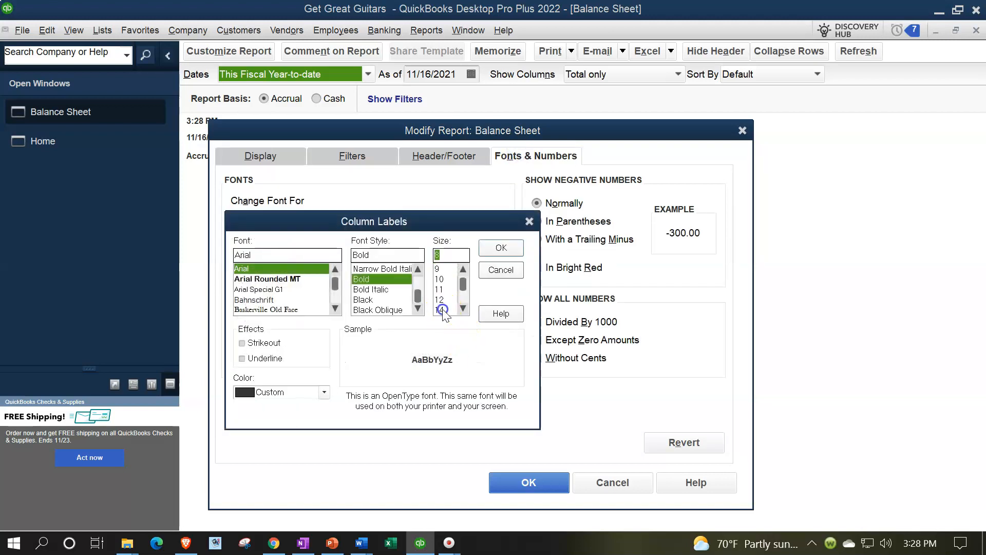
pyautogui.click(494, 250)
pyautogui.click(437, 170)
pyautogui.click(511, 481)
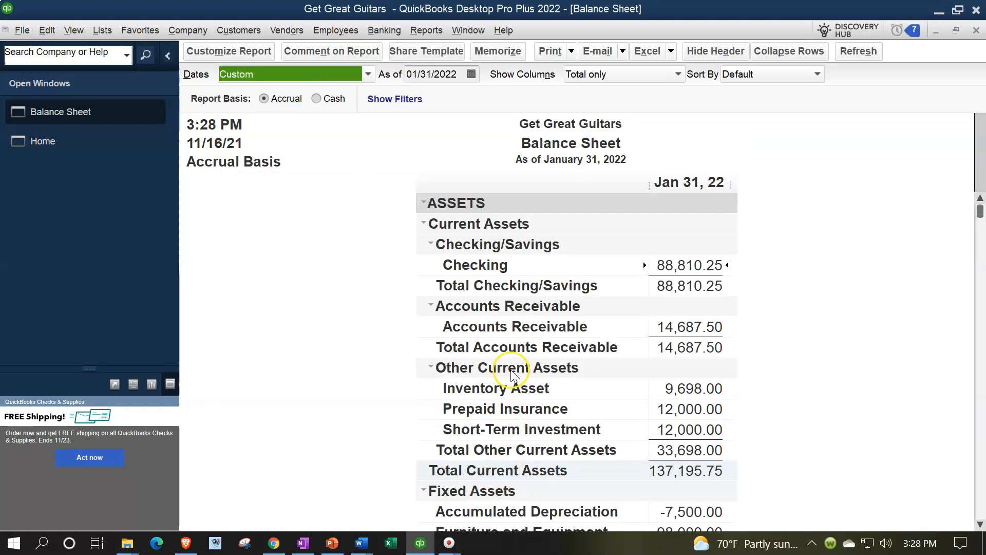
# Step: Open the standard Profit & Loss report and set its date range to 01/01/2022 through 01/31/2022
pyautogui.click(439, 39)
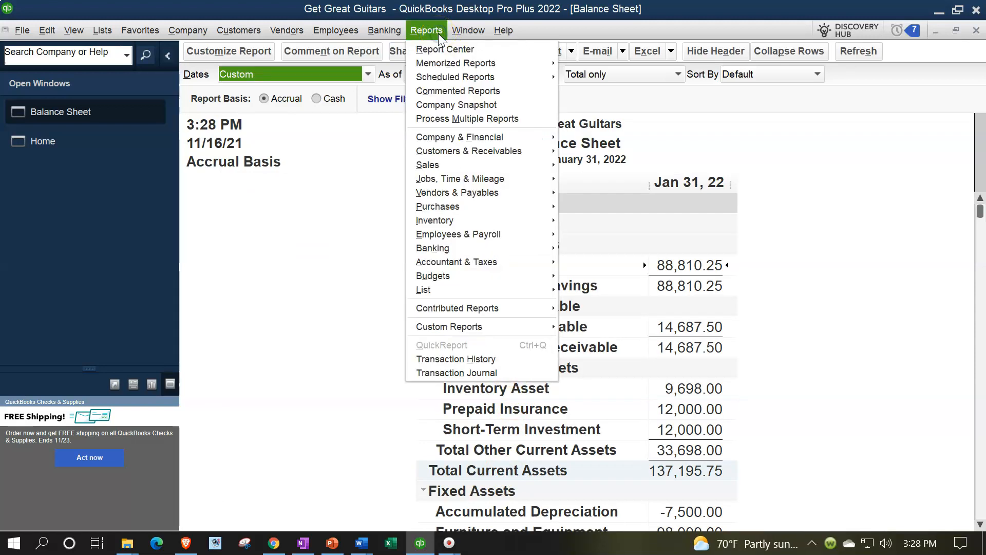
pyautogui.moveTo(460, 137)
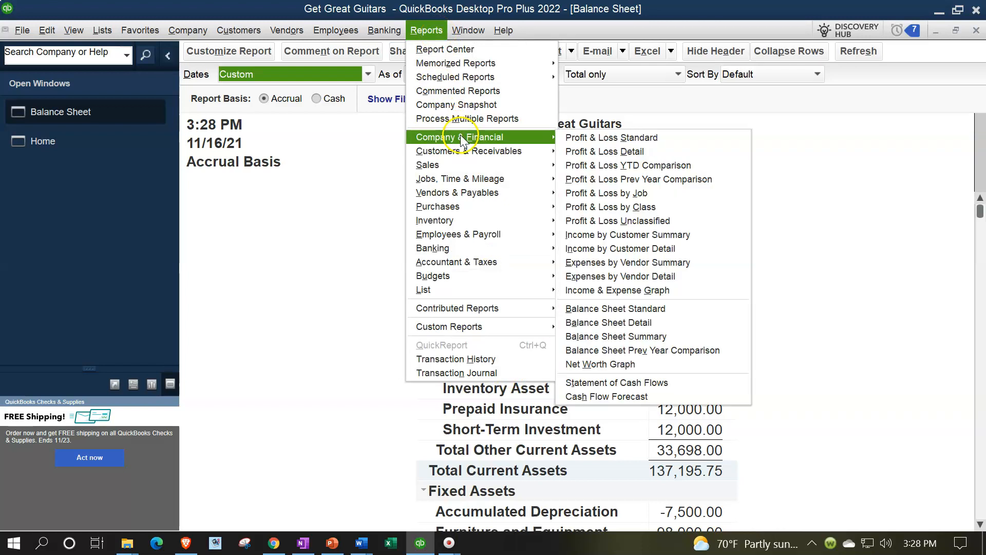
pyautogui.click(570, 142)
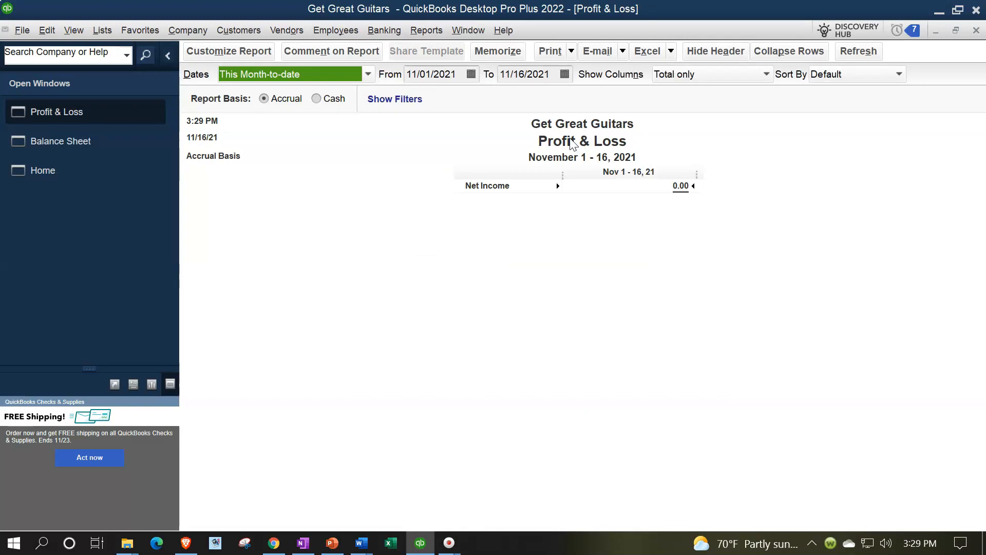
pyautogui.press('Tab')
pyautogui.write('01/01/202')
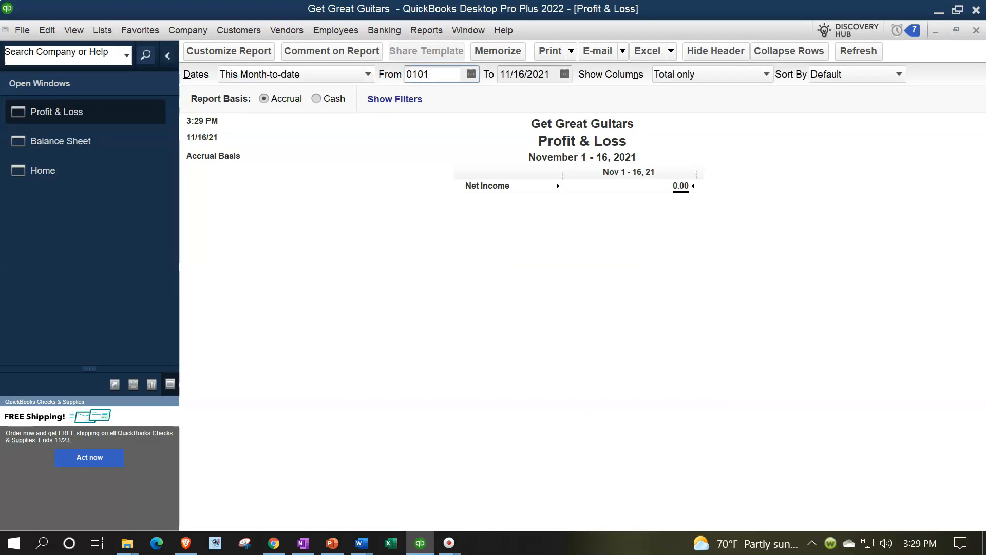
pyautogui.press('Tab')
pyautogui.write('01/')
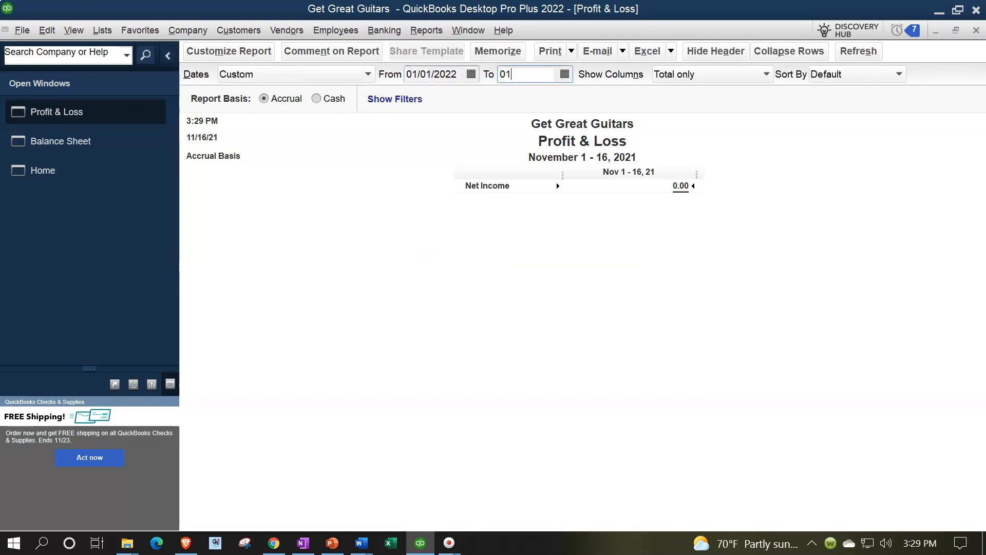
pyautogui.write('31/202')
pyautogui.press('Tab')
# Step: Customize the Profit & Loss report with column label font size 14, changing all related fonts too
pyautogui.click(254, 54)
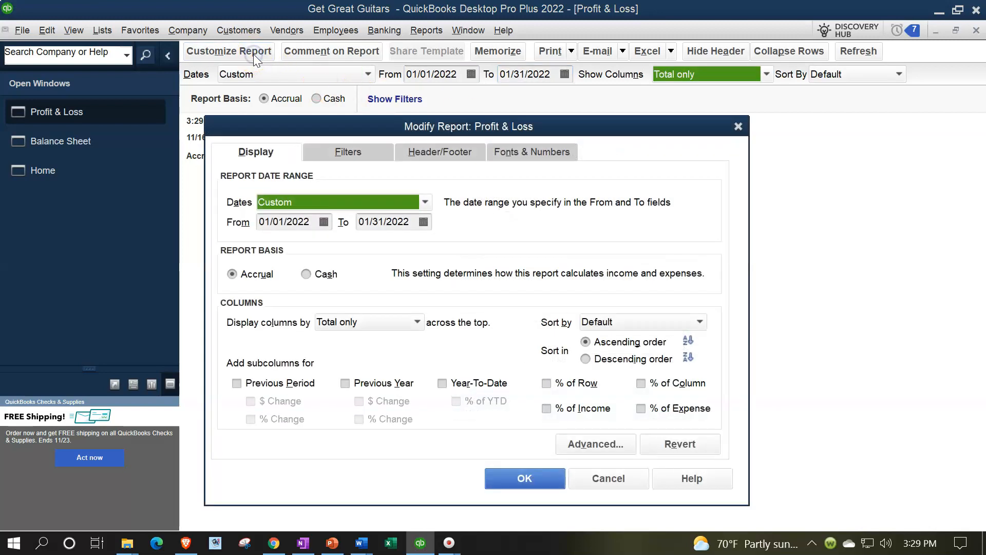
pyautogui.click(513, 152)
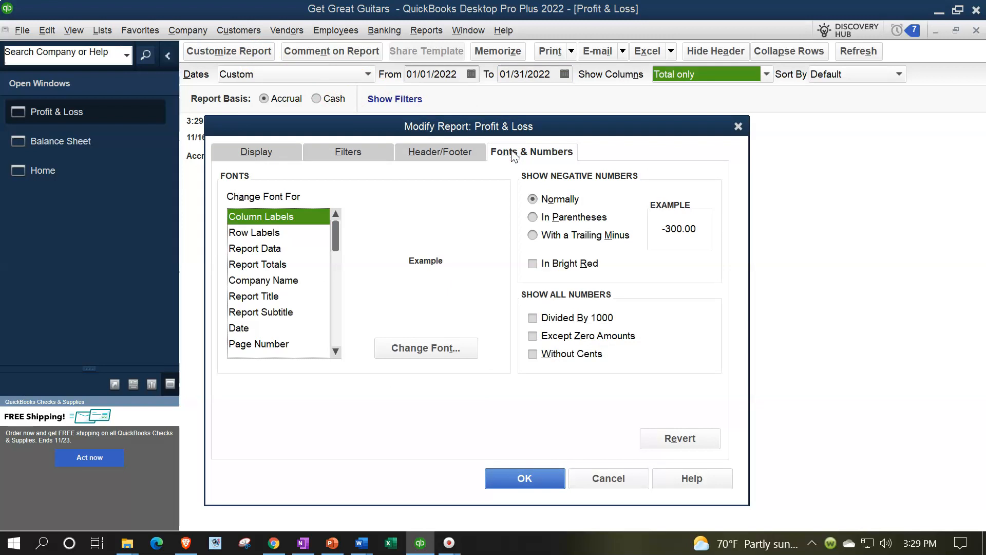
pyautogui.click(462, 351)
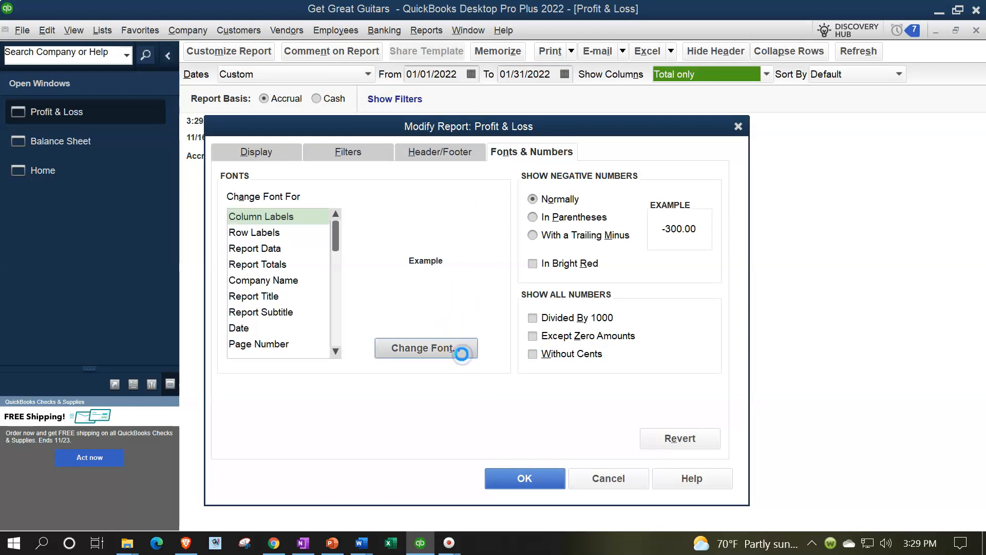
pyautogui.scroll(-1, 445, 295)
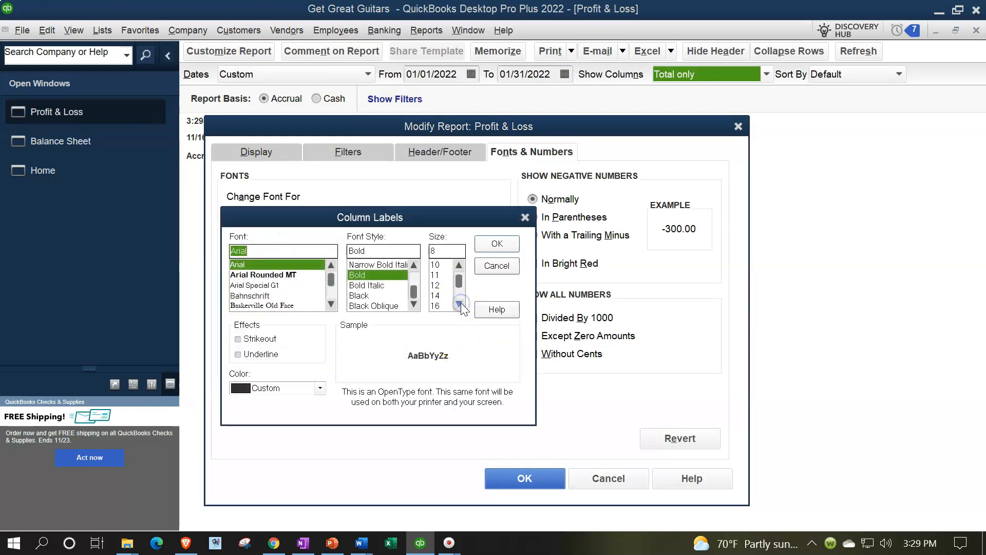
pyautogui.click(445, 297)
pyautogui.click(497, 244)
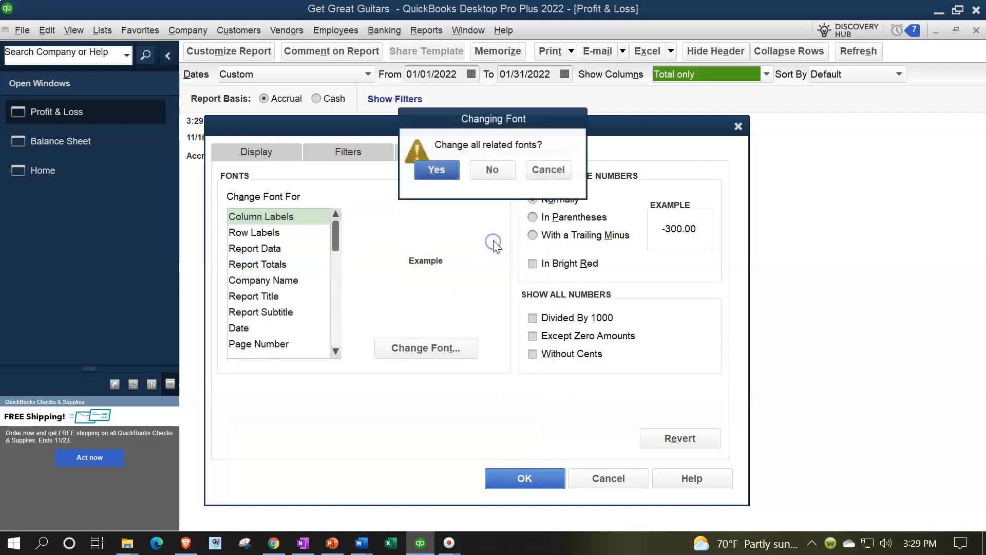
pyautogui.click(437, 170)
pyautogui.click(519, 477)
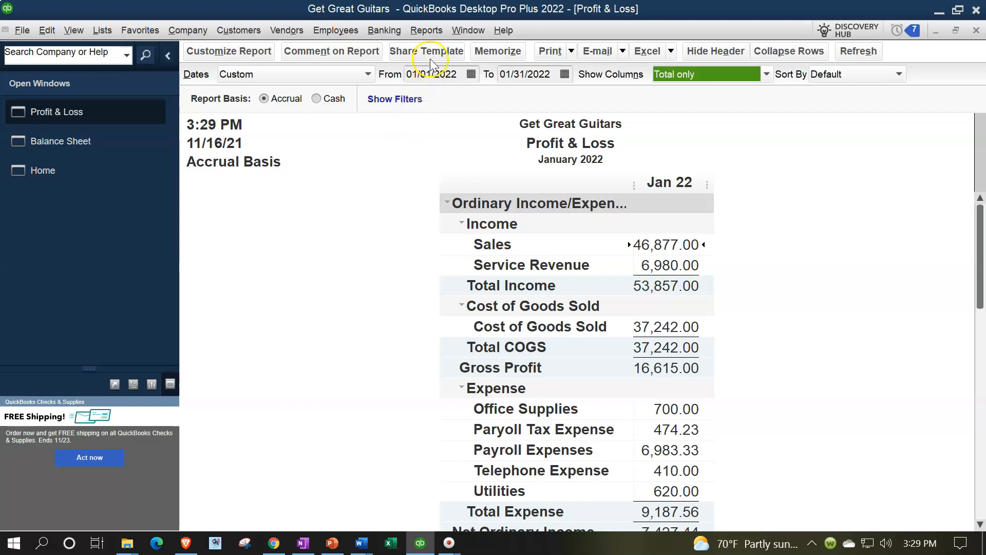
# Step: Open the Trial Balance report and set its date range to 01/01/2022 through 01/31/2022
pyautogui.click(427, 31)
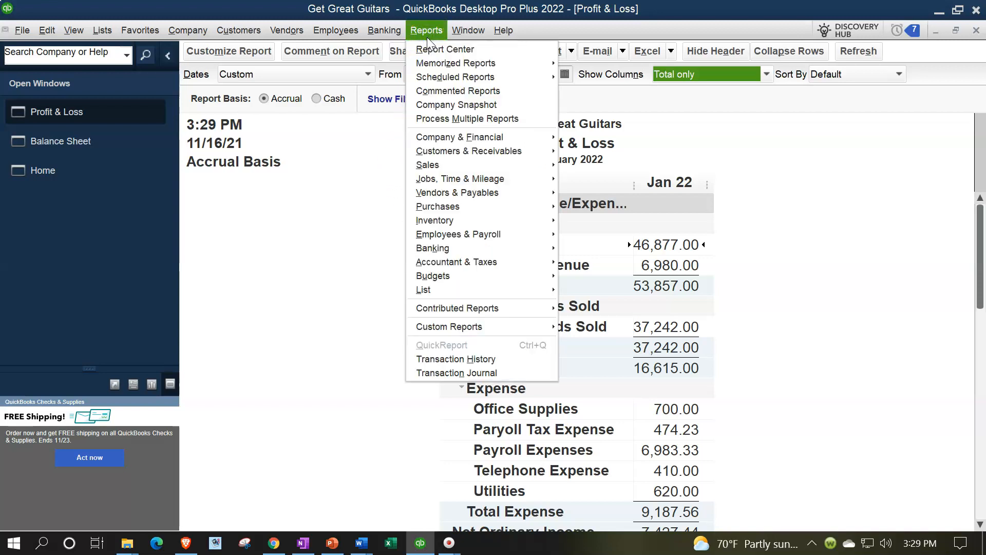
pyautogui.click(486, 265)
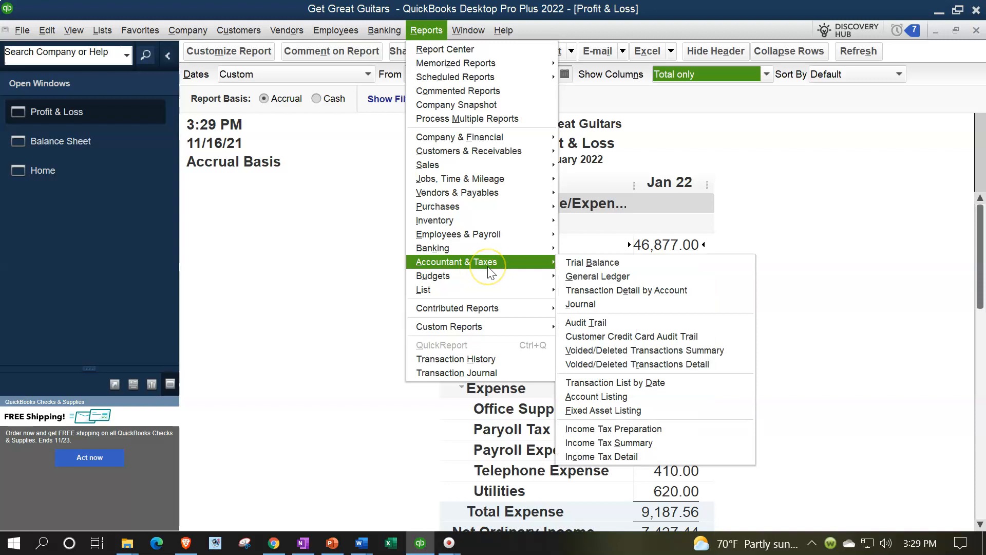
pyautogui.click(590, 262)
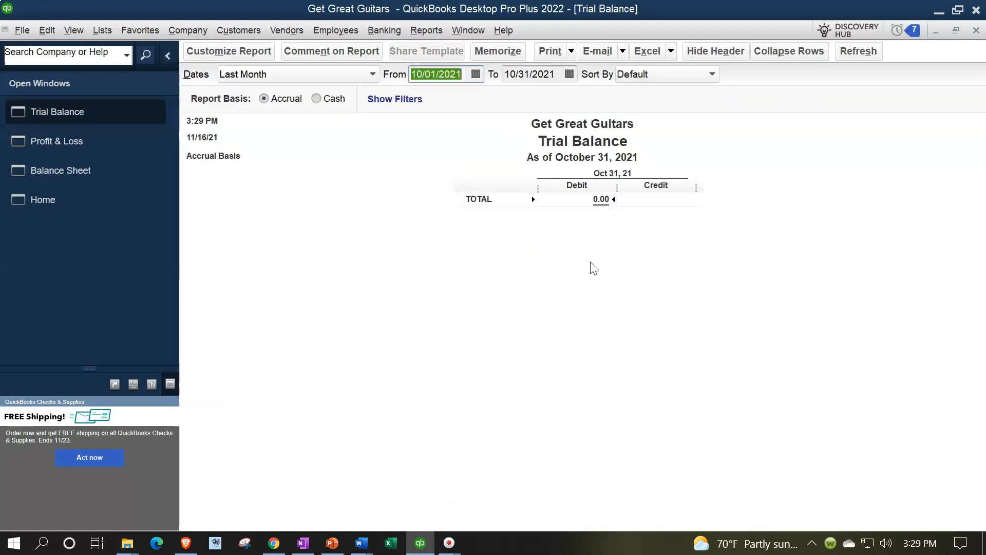
pyautogui.write('01012022')
pyautogui.press('Tab')
pyautogui.write('01312022')
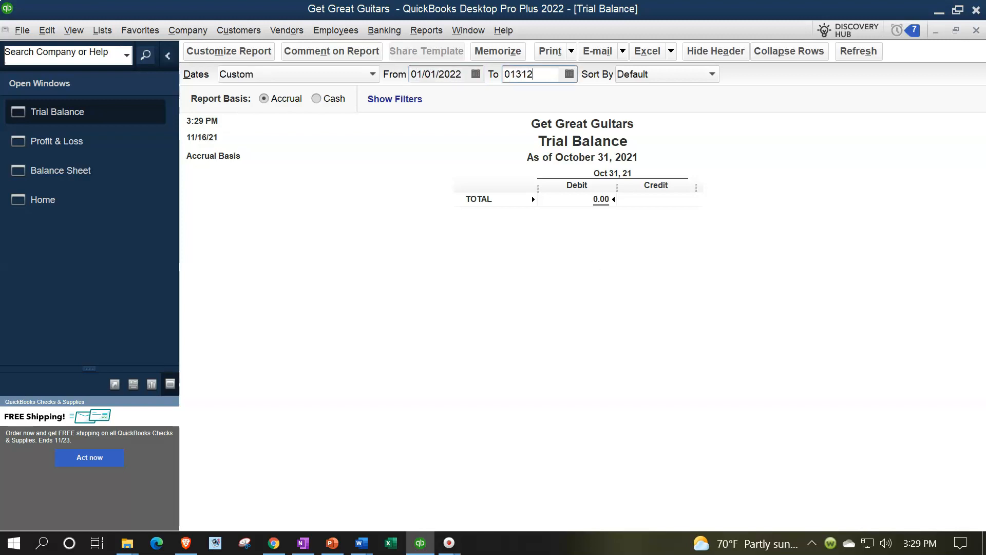
pyautogui.press('Tab')
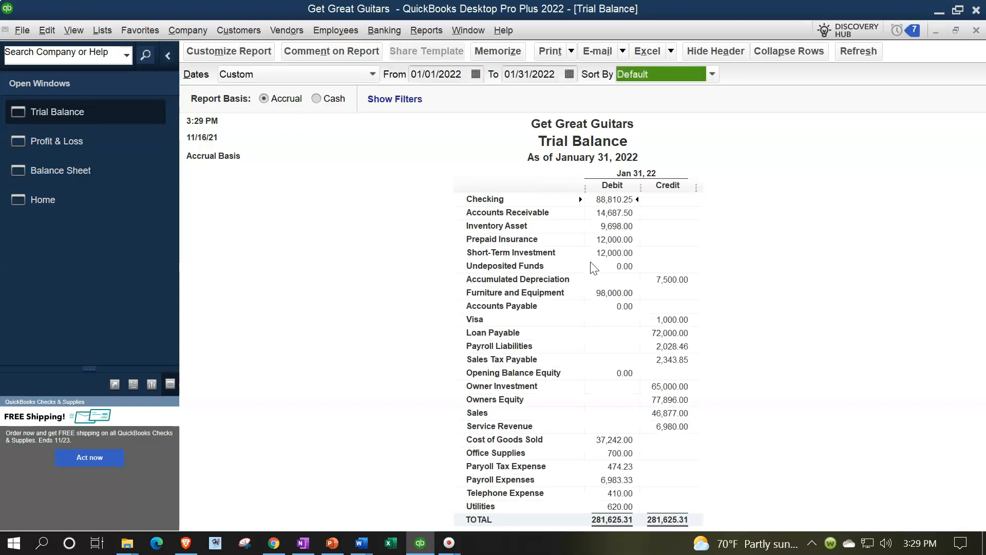
# Step: Customize the Trial Balance with column label font size 14, changing all related fonts too
pyautogui.click(251, 55)
pyautogui.click(529, 148)
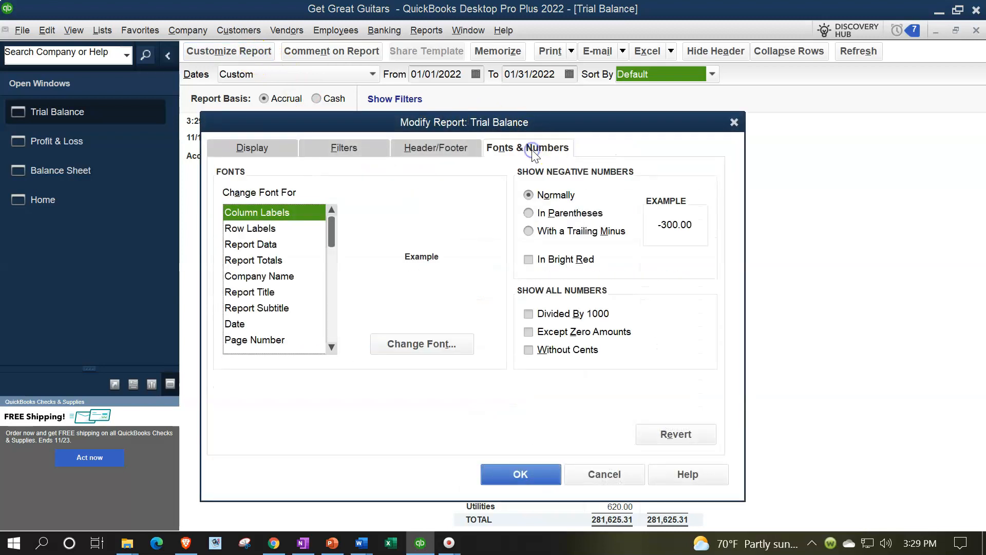
pyautogui.click(436, 343)
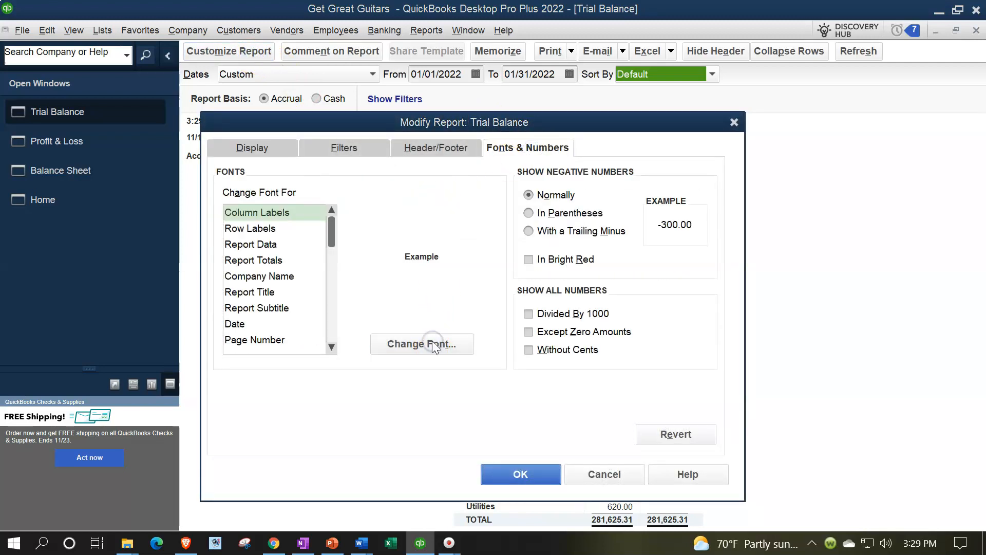
pyautogui.click(454, 300)
pyautogui.click(437, 302)
pyautogui.click(493, 241)
pyautogui.click(436, 168)
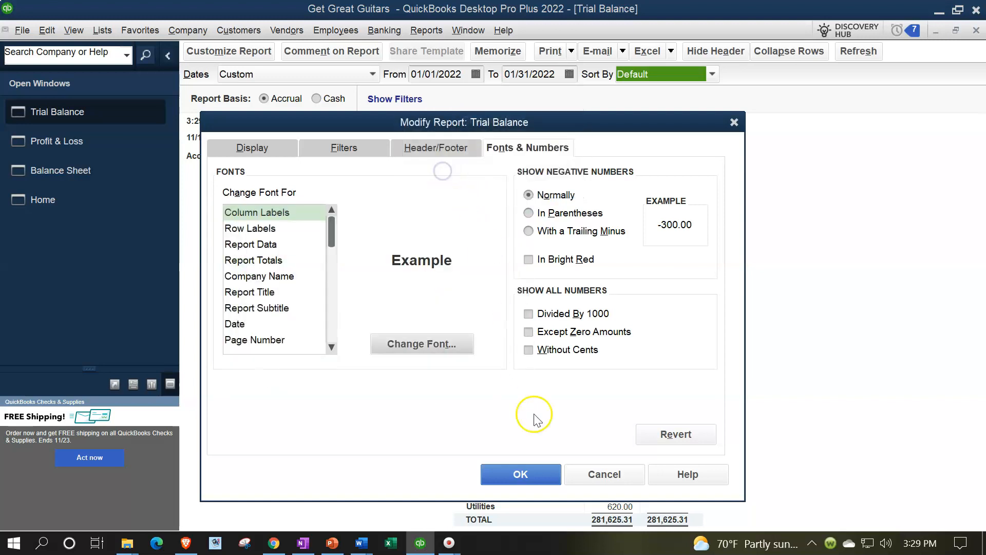
pyautogui.click(535, 467)
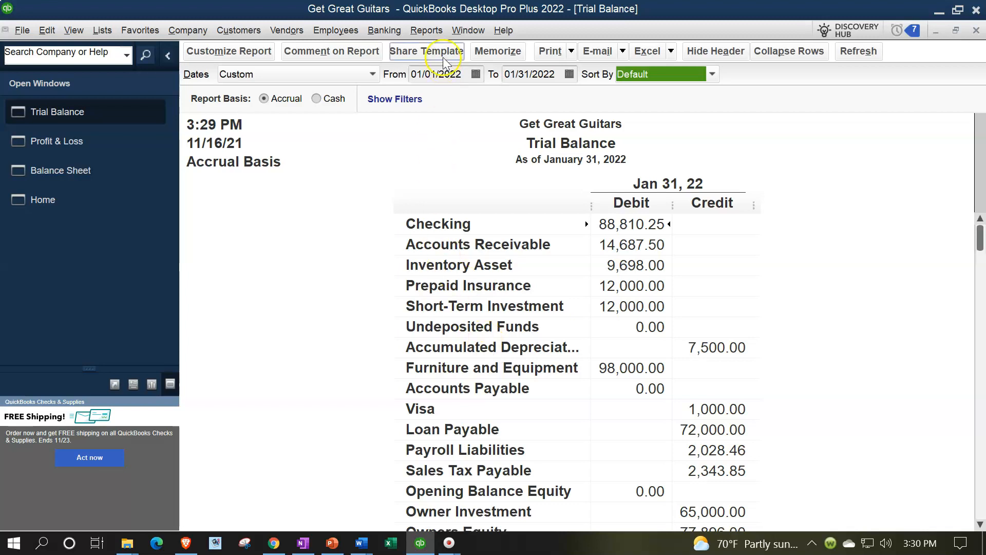
# Step: Open the Transaction List by Date report and set its date range to 01/01/2022 through 01/31/2022
pyautogui.click(436, 33)
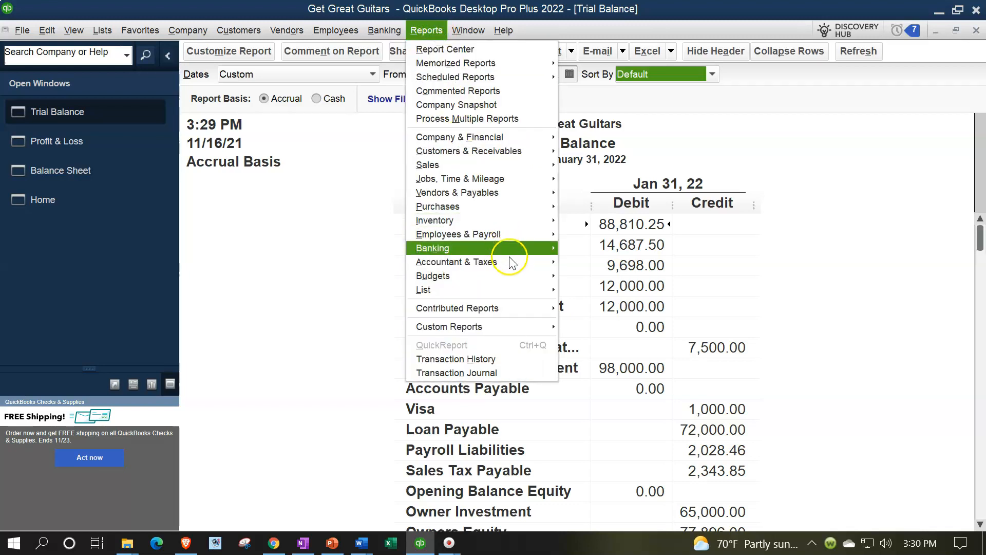
pyautogui.moveTo(511, 261)
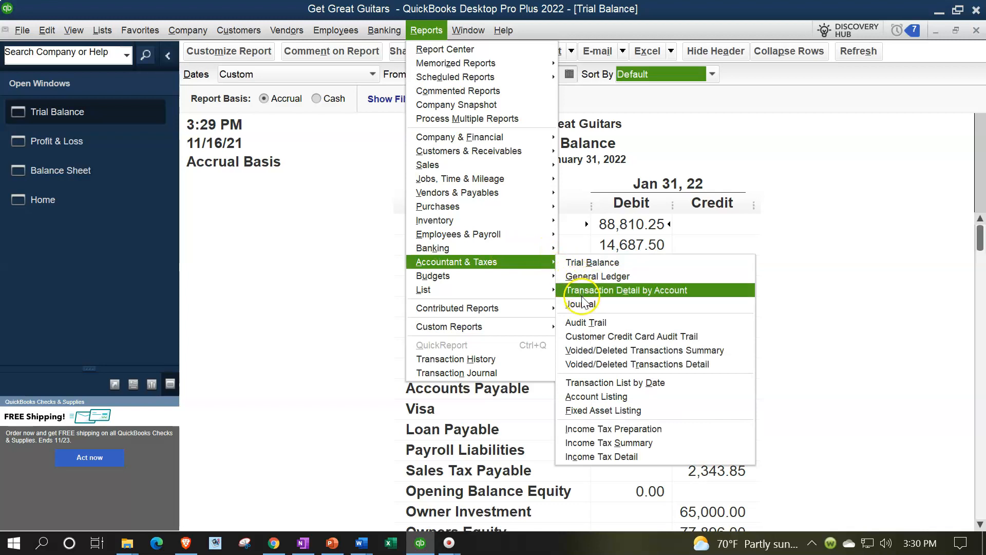
pyautogui.click(665, 382)
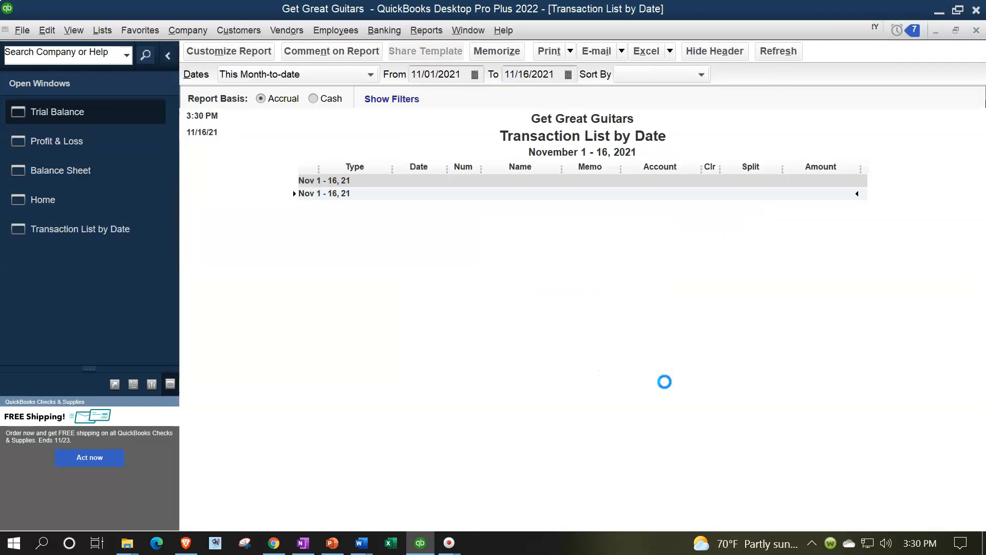
pyautogui.press('Tab')
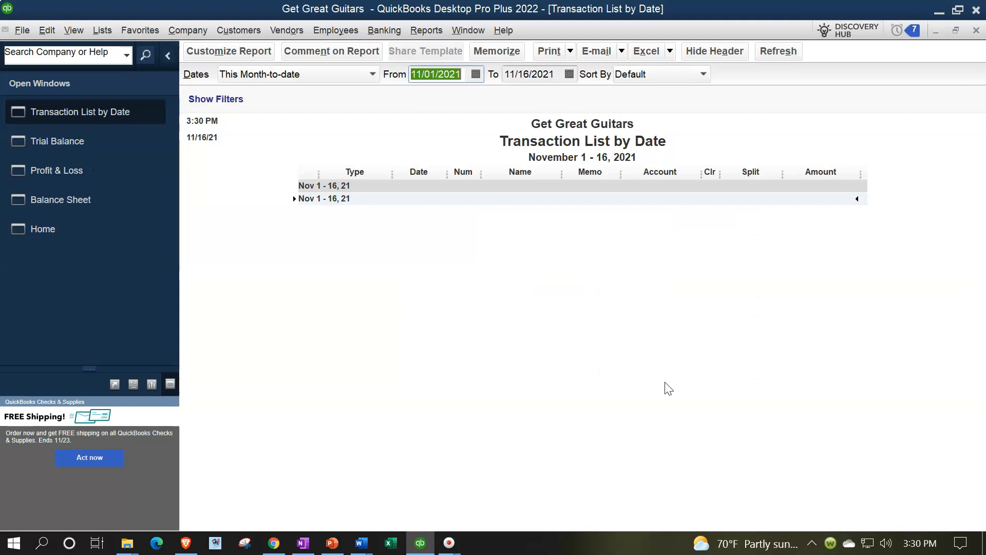
pyautogui.write('01/01/202')
pyautogui.press('Tab')
pyautogui.write('013122')
pyautogui.press('Tab')
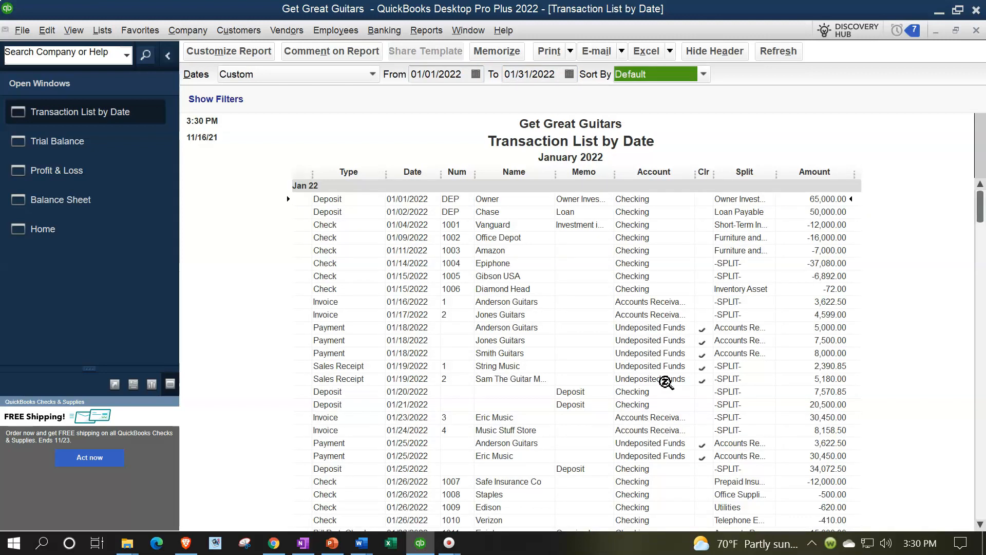
# Step: Customize the Transaction List by Date with column label font size 10, changing all related fonts too
pyautogui.click(264, 57)
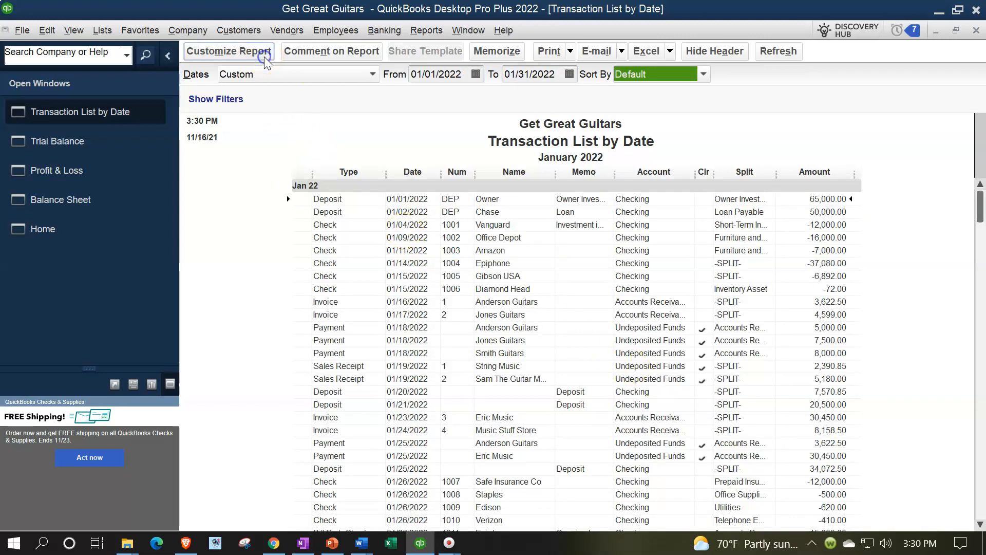
pyautogui.click(504, 146)
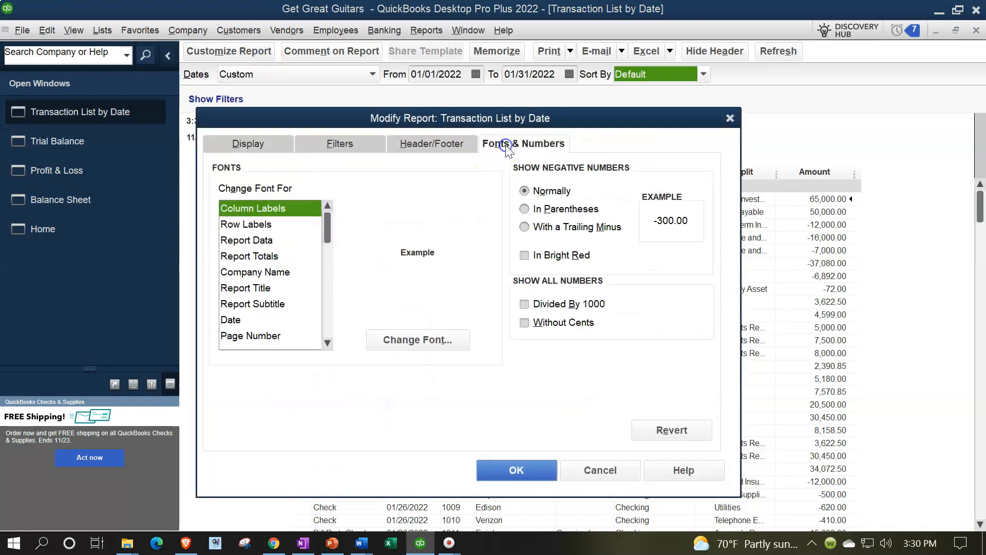
pyautogui.click(419, 342)
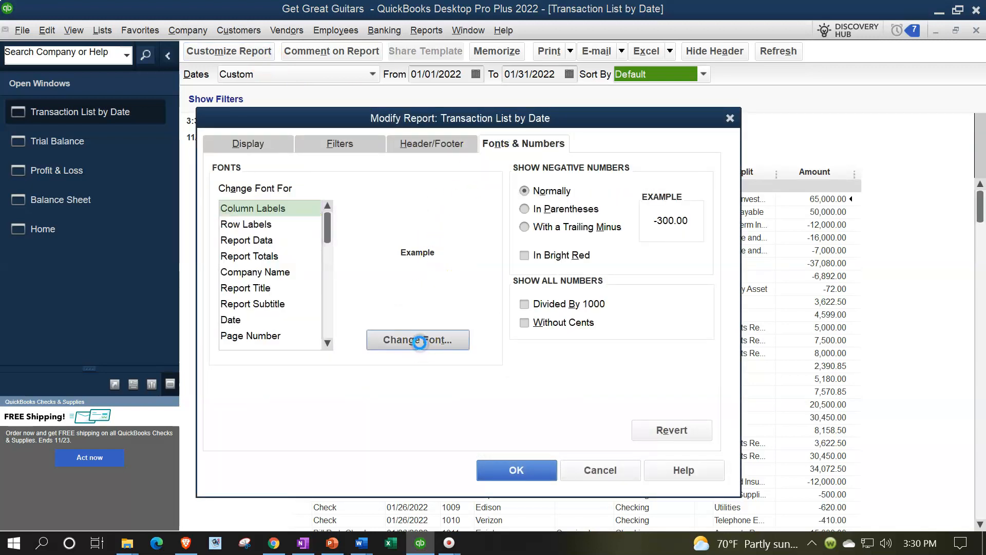
pyautogui.click(428, 277)
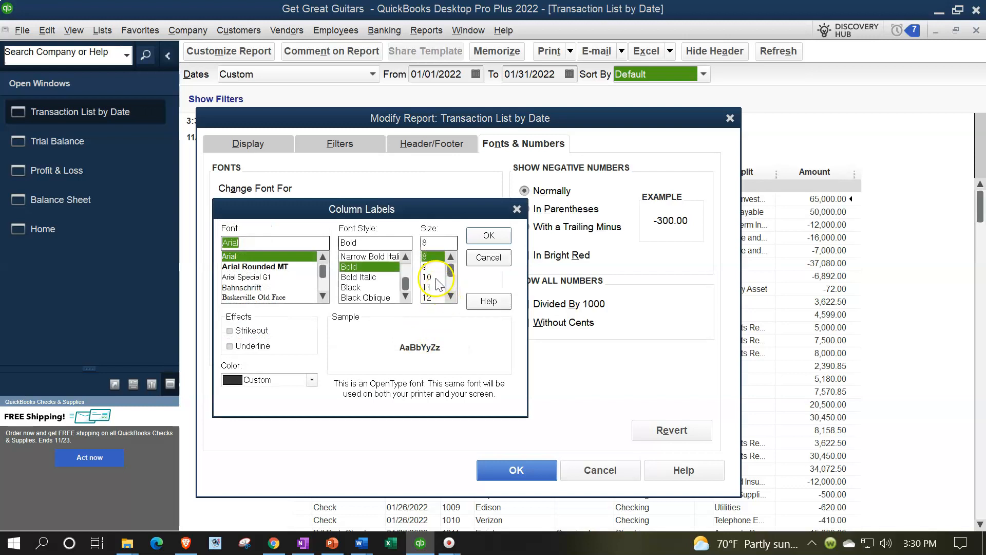
pyautogui.click(483, 238)
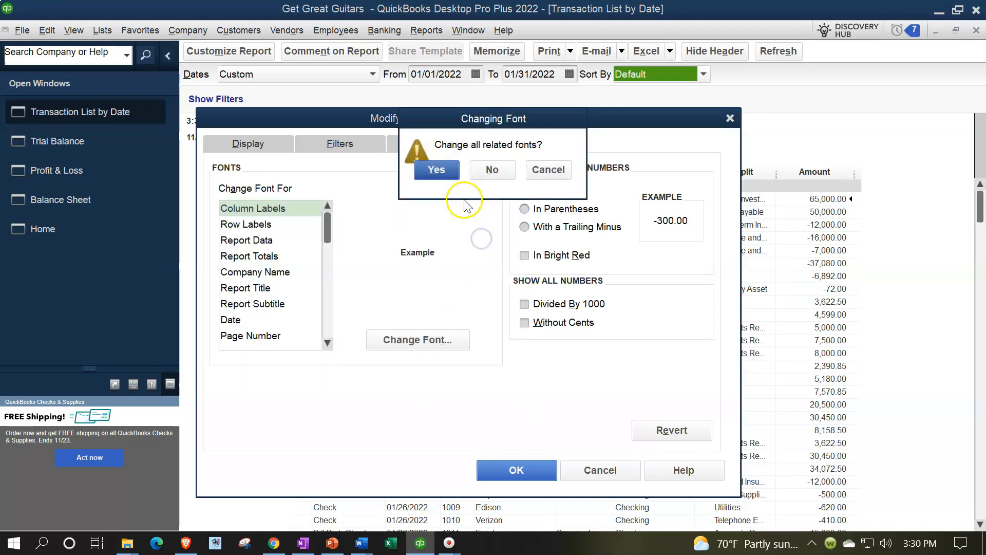
pyautogui.click(439, 170)
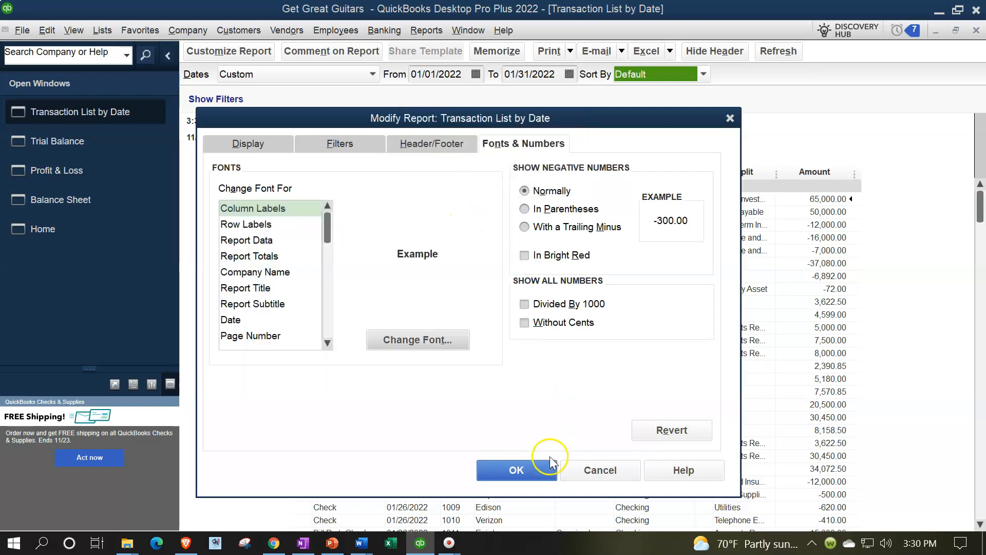
pyautogui.click(536, 468)
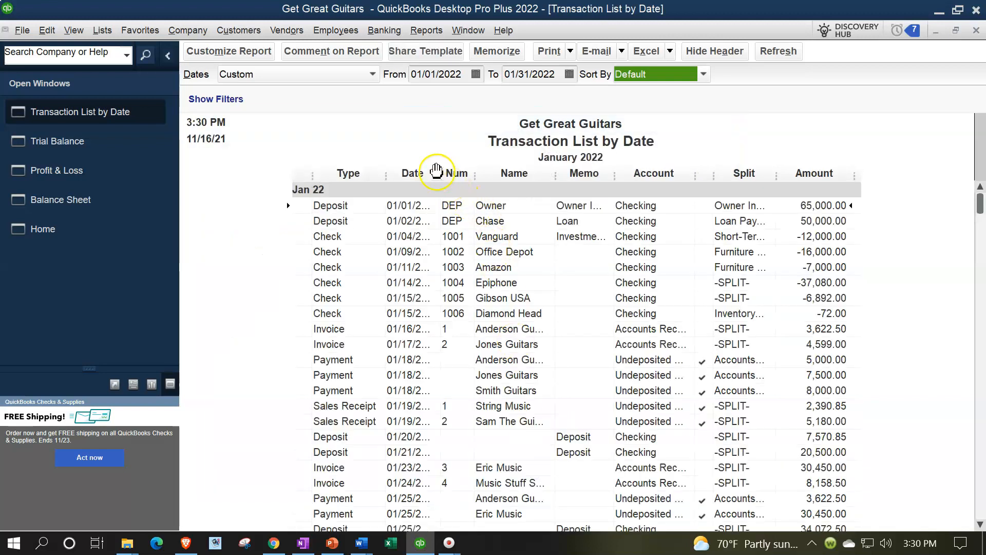
# Step: Widen the Date, Type, Memo and Account columns of the Transaction List by Date so their entries fit
pyautogui.moveTo(440, 174); pyautogui.dragTo(458, 178)
pyautogui.moveTo(379, 173); pyautogui.dragTo(400, 173)
pyautogui.moveTo(635, 173); pyautogui.dragTo(658, 175)
pyautogui.moveTo(730, 175); pyautogui.dragTo(744, 175)
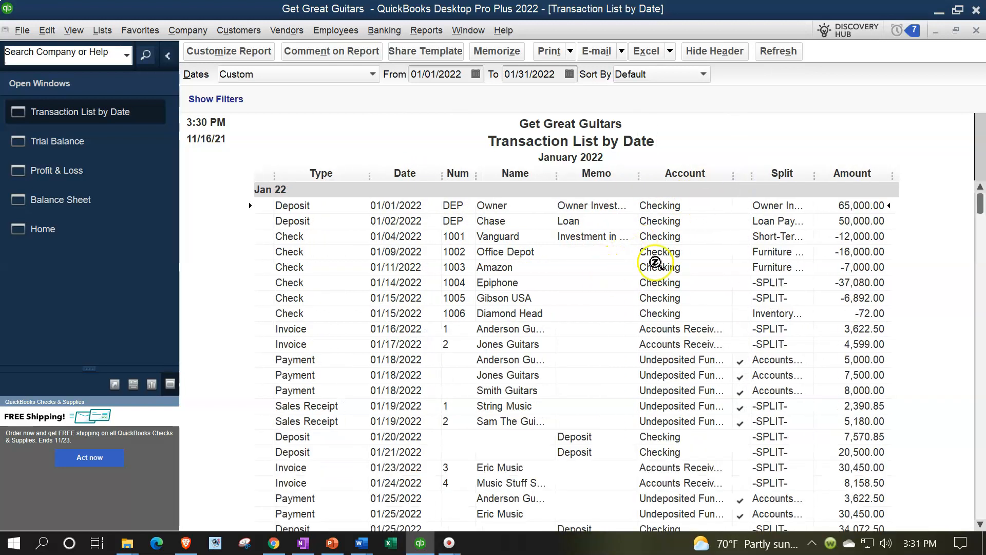
pyautogui.moveTo(765, 173); pyautogui.dragTo(784, 175)
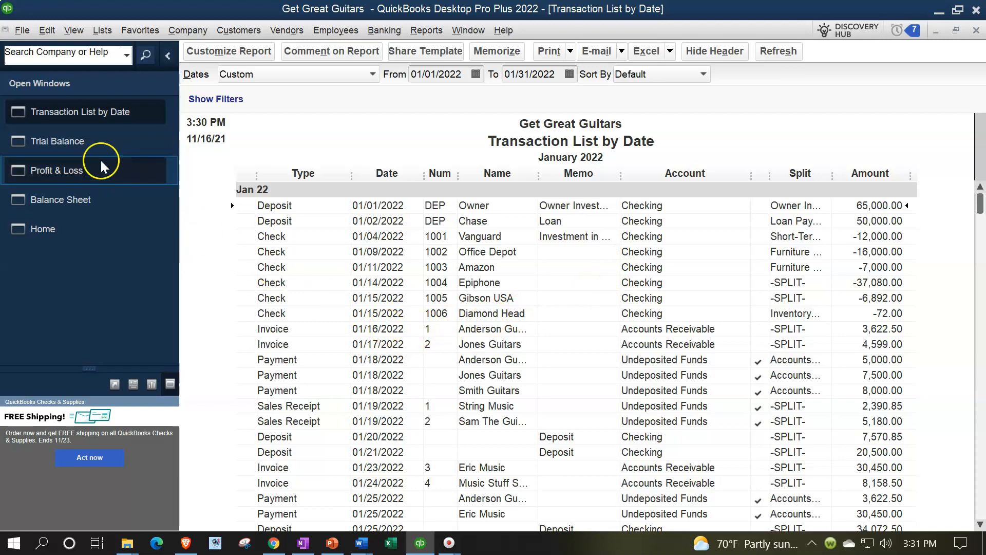
# Step: Switch to the Trial Balance and review its account balances from Checking down to Utilities
pyautogui.click(75, 144)
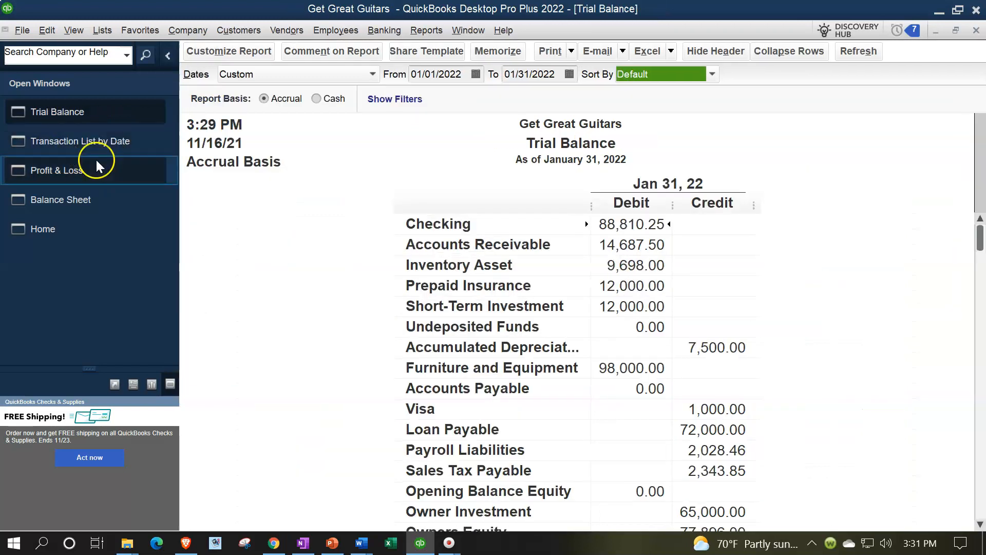
pyautogui.click(835, 241)
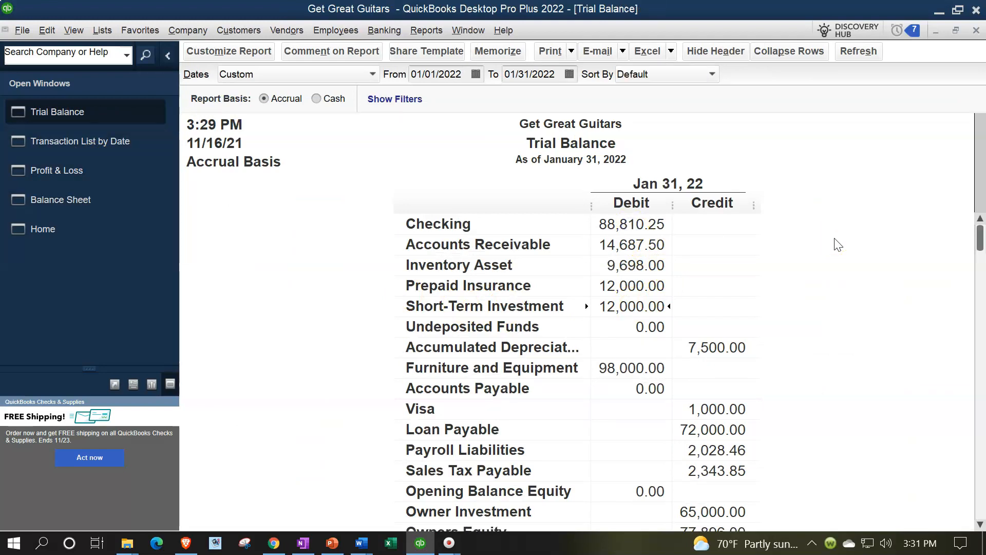
pyautogui.press('Down')
pyautogui.press('Down')
pyautogui.press('Down')
pyautogui.press('Down')
pyautogui.press('Down')
pyautogui.press('Down')
pyautogui.press('Down')
pyautogui.press('Down')
pyautogui.press('Down')
pyautogui.press('Down')
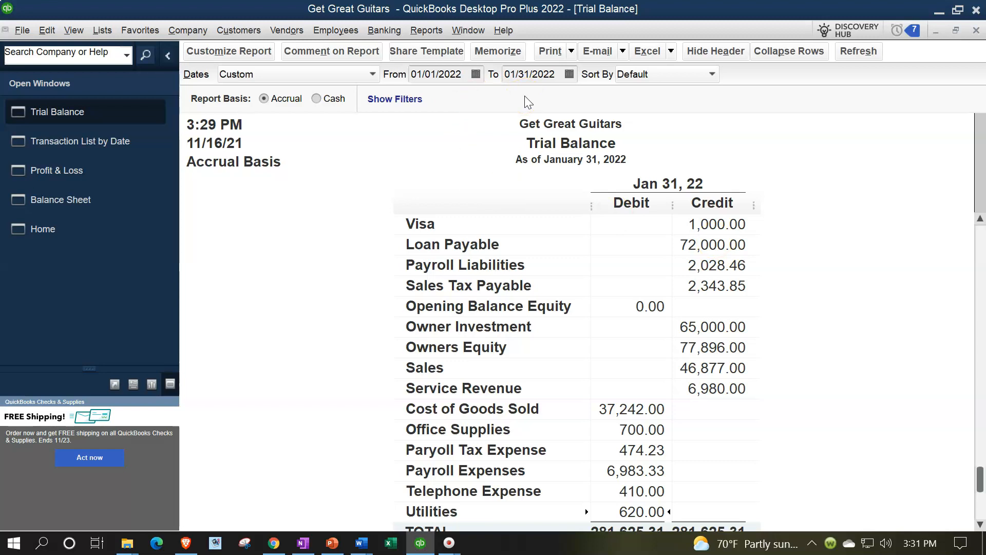
# Step: Drill into the Checking balance on the Trial Balance to view its transactions, and close that detail report
pyautogui.scroll(3, 688, 243)
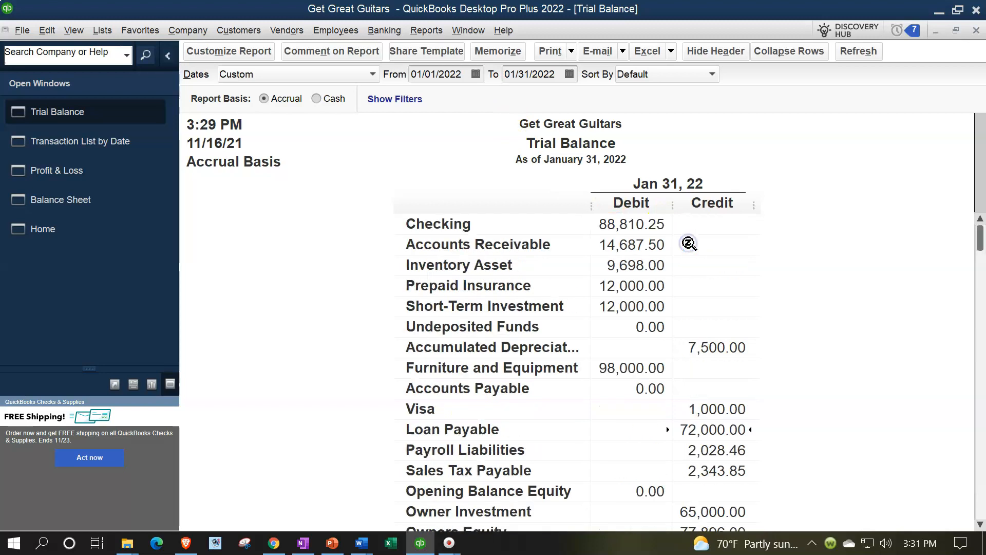
pyautogui.doubleClick(631, 225)
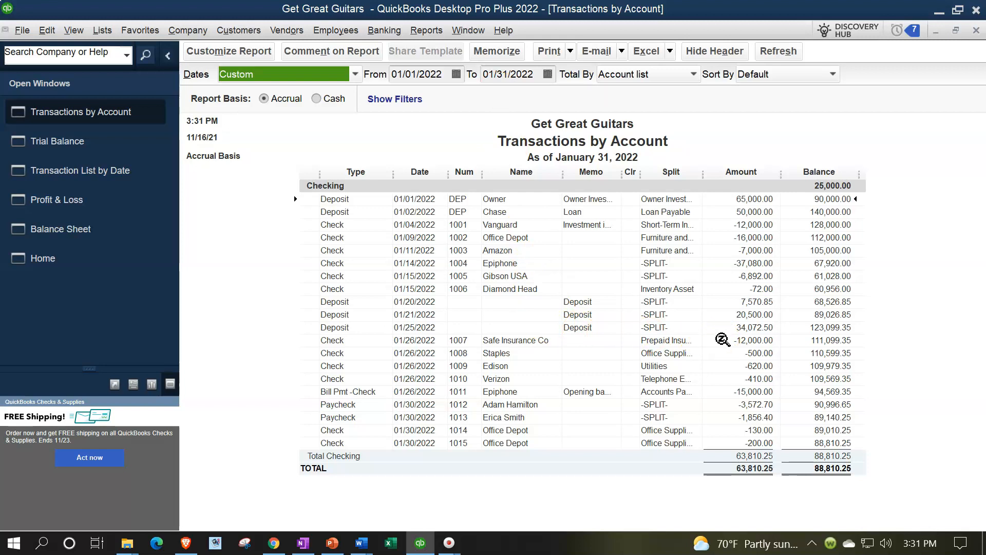
pyautogui.click(976, 31)
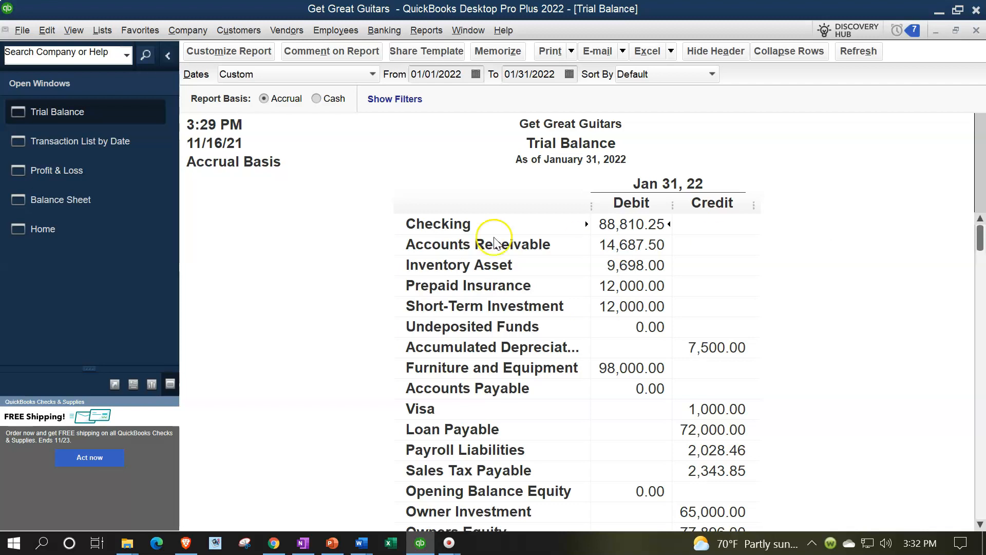
# Step: Return to the Transaction List by Date, widen its Split column and collapse the Open Windows pane
pyautogui.click(114, 154)
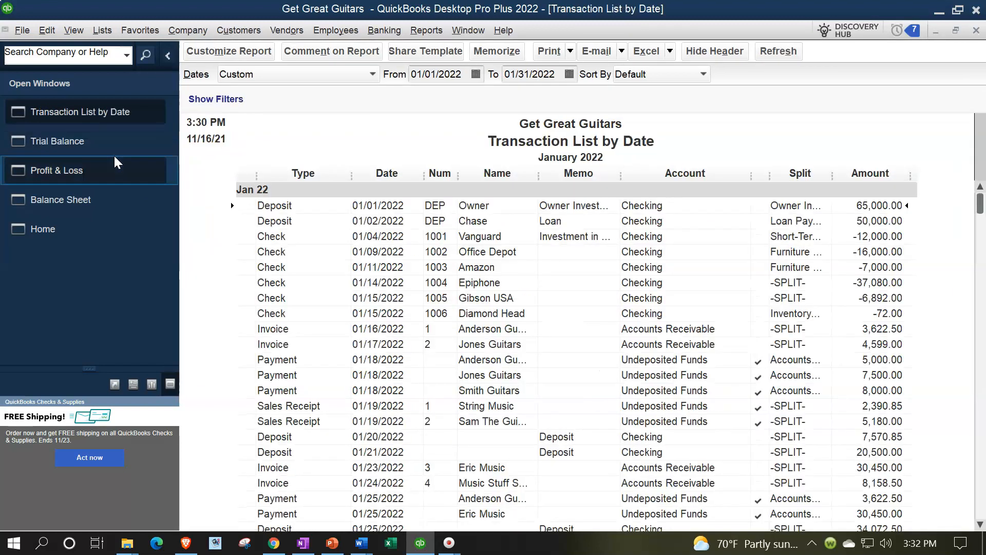
pyautogui.moveTo(832, 173); pyautogui.dragTo(867, 173)
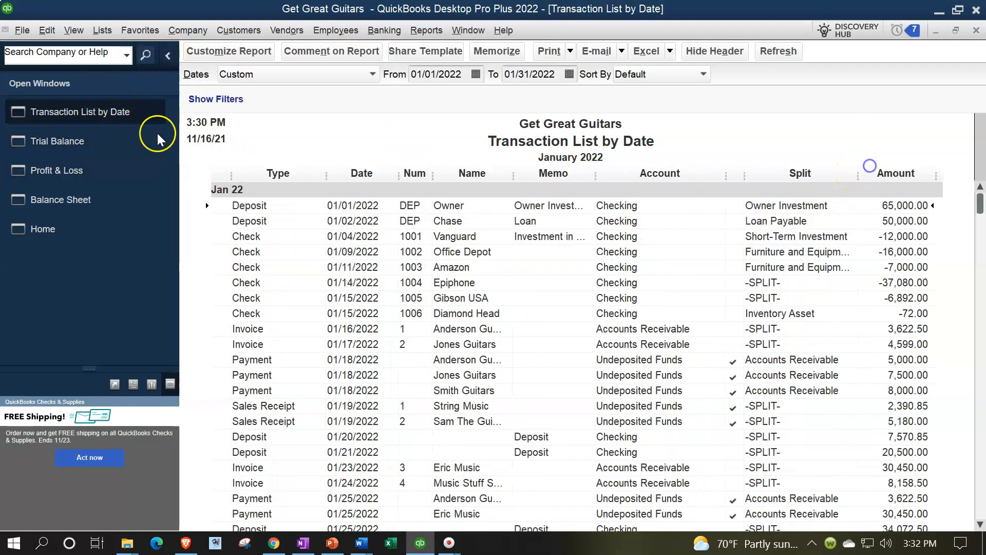
pyautogui.click(168, 56)
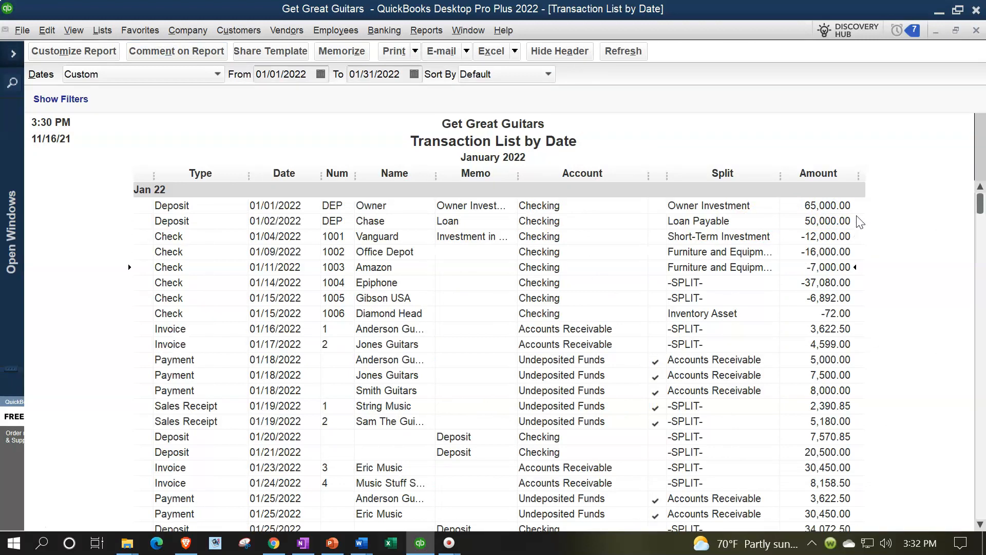
# Step: Review the January 2022 transactions through the end of the list, comparing their types, accounts, splits and amounts
pyautogui.press('Down')
pyautogui.press('Down')
pyautogui.press('Down')
pyautogui.press('Down')
pyautogui.press('Down')
pyautogui.press('Down')
pyautogui.press('Down')
pyautogui.press('Down')
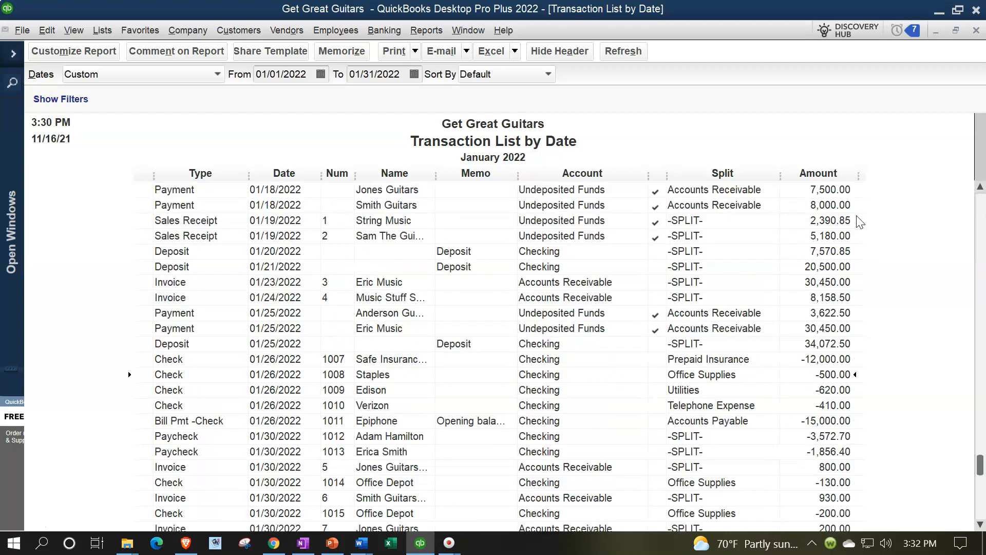
pyautogui.press('Down')
pyautogui.press('Down')
pyautogui.press('Down')
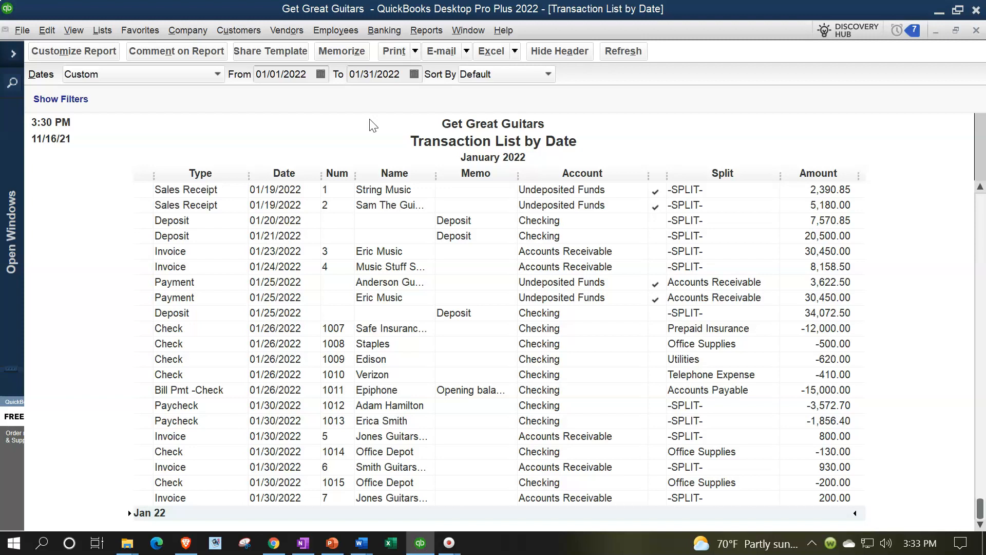
pyautogui.scroll(5, 420, 314)
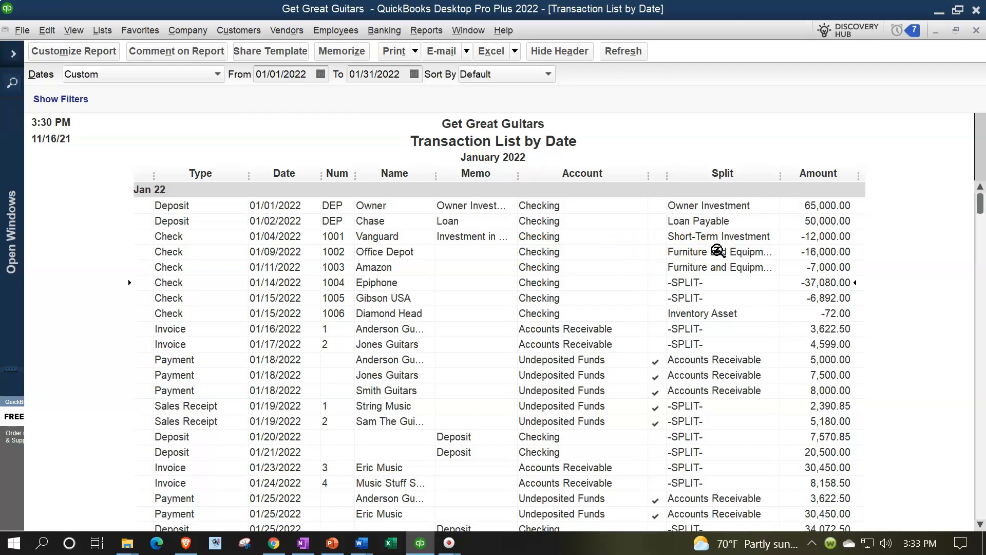
pyautogui.scroll(-1, 717, 251)
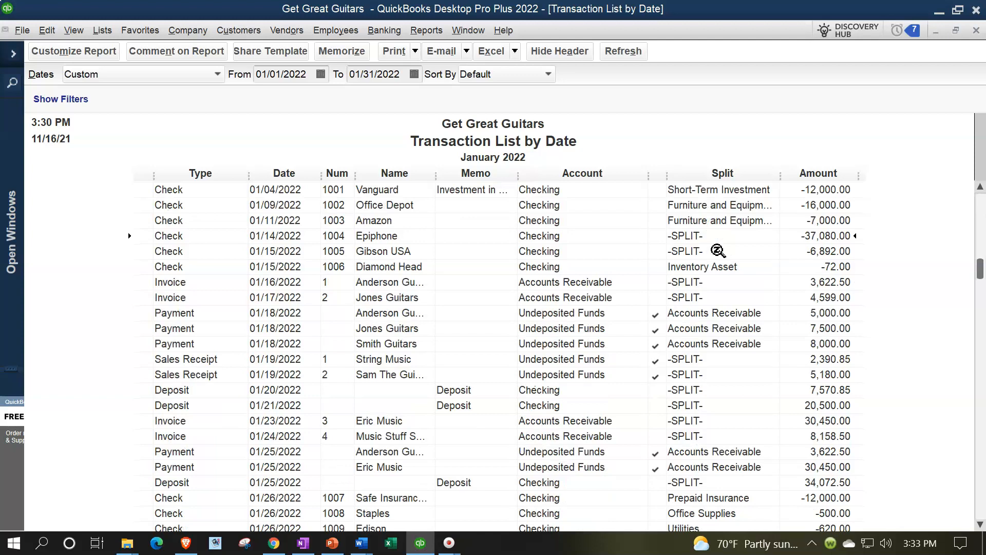
pyautogui.click(700, 282)
pyautogui.scroll(-5, 699, 283)
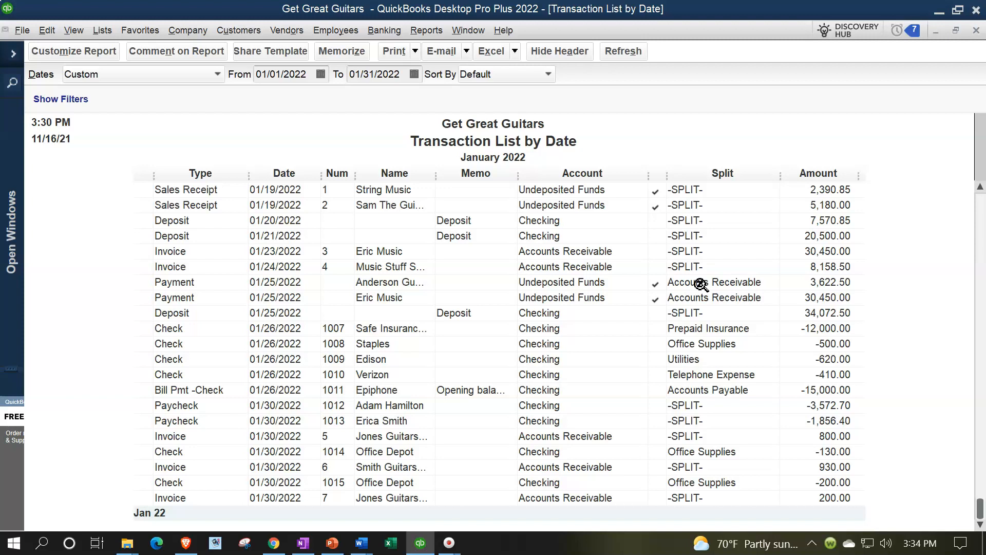
pyautogui.scroll(5, 590, 369)
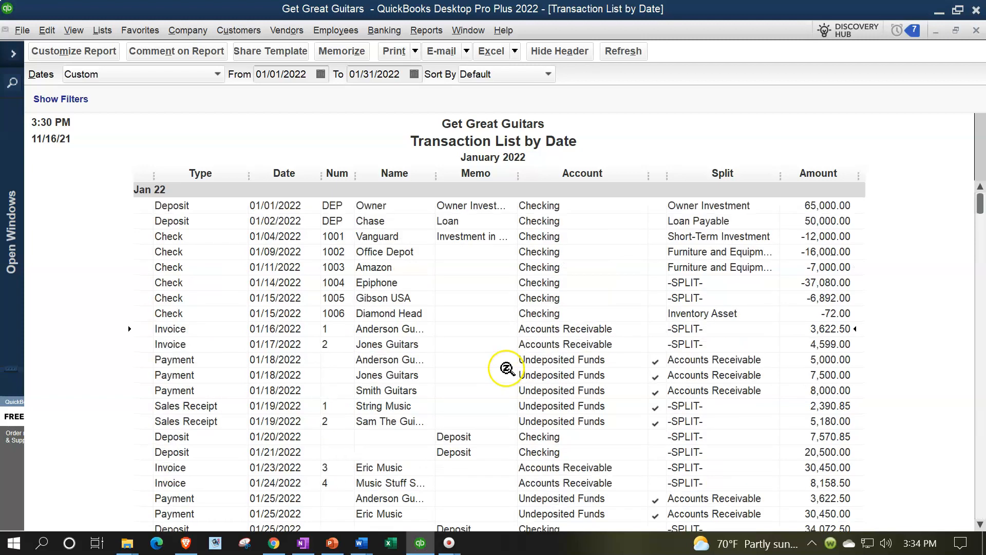
# Step: Restore the Open Windows pane, switch to the Balance Sheet and add a % of Column subcolumn in its report settings
pyautogui.click(13, 57)
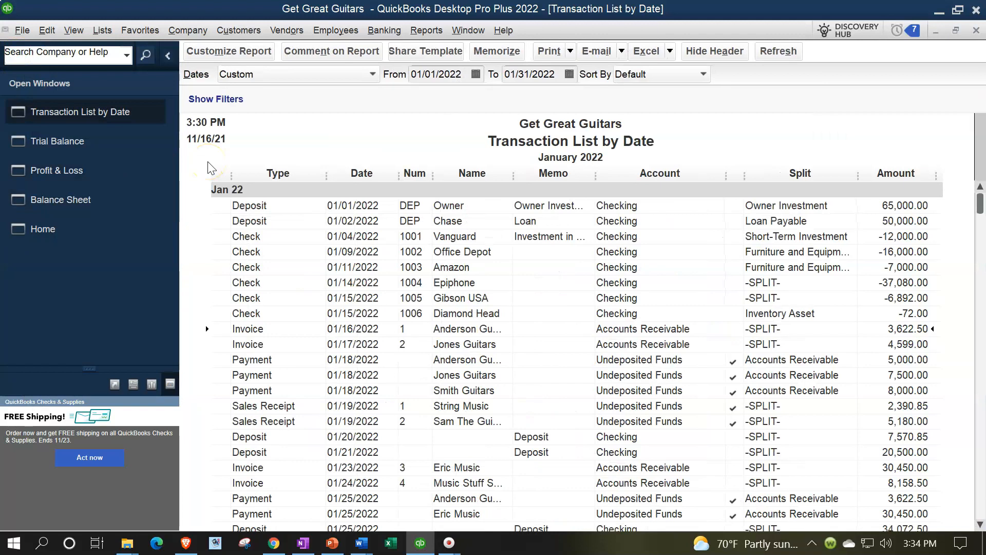
pyautogui.click(76, 201)
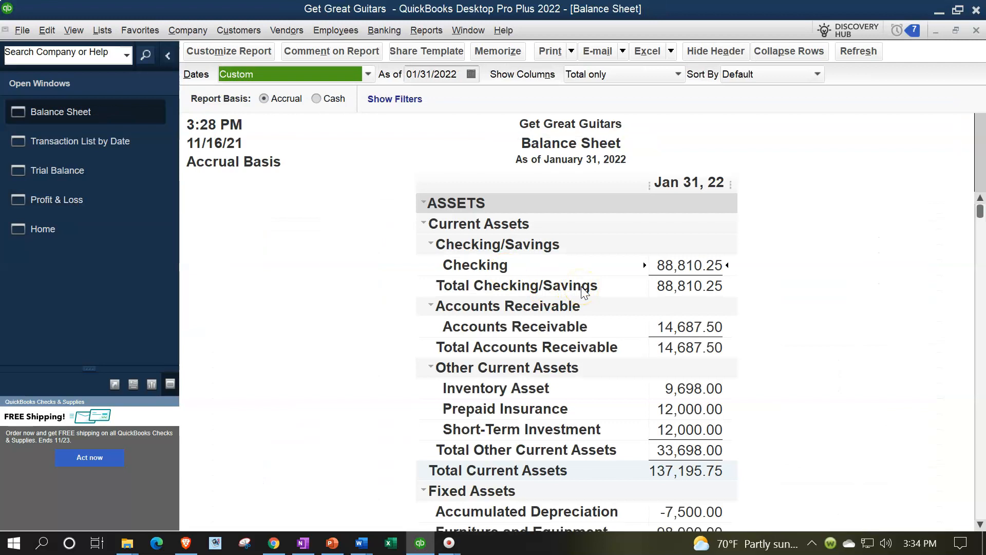
pyautogui.click(230, 55)
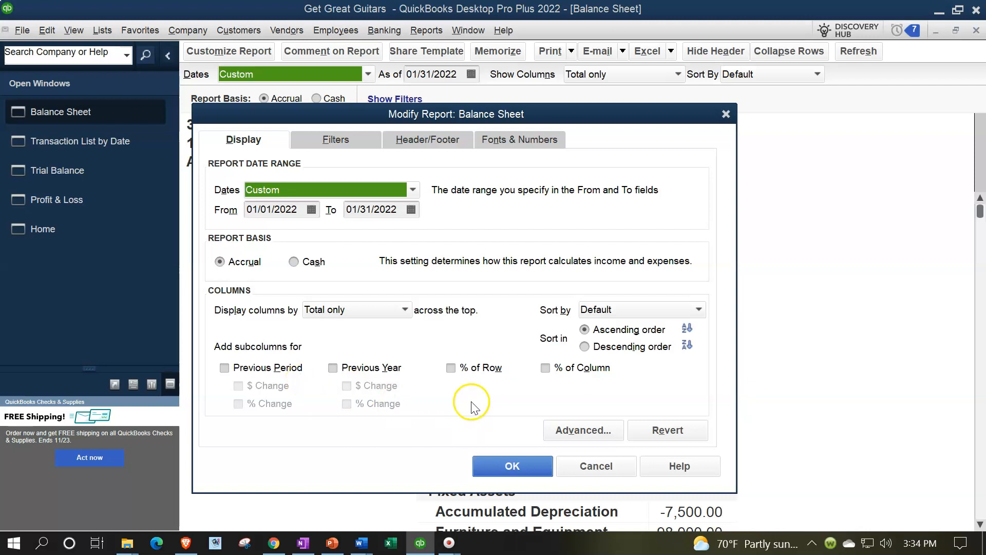
pyautogui.click(547, 370)
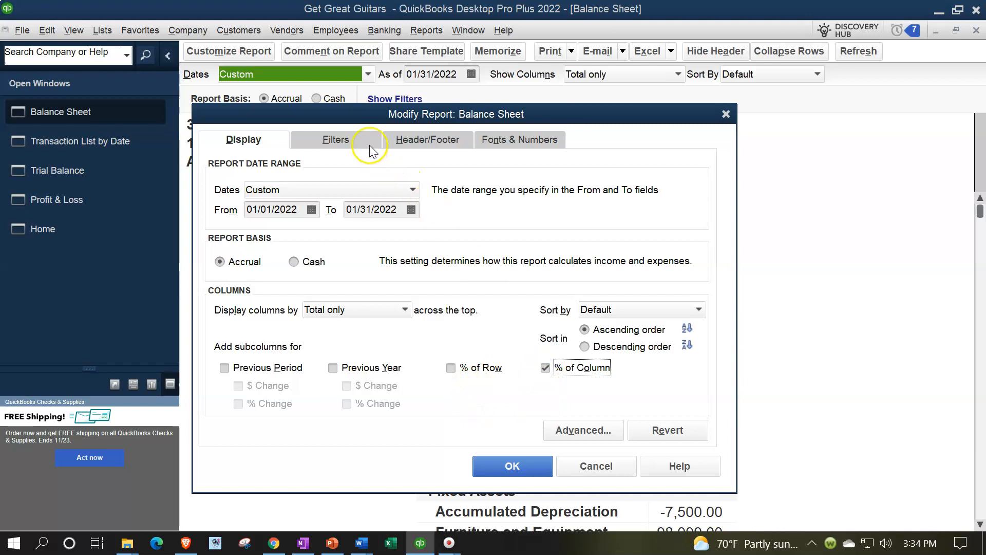
# Step: Turn off Date Prepared, Time Prepared and Report Basis in the Balance Sheet's header information
pyautogui.click(396, 141)
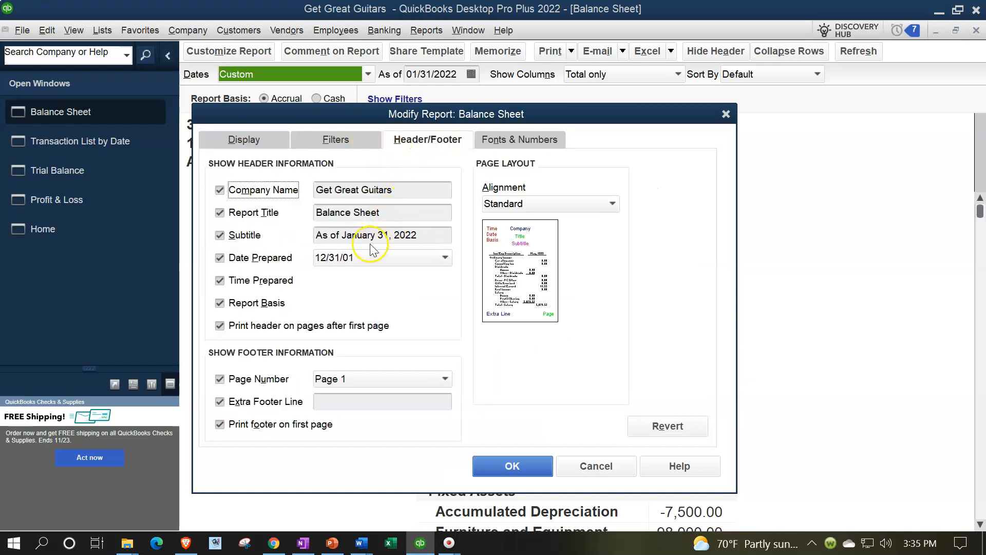
pyautogui.click(219, 257)
pyautogui.click(219, 282)
pyautogui.click(220, 305)
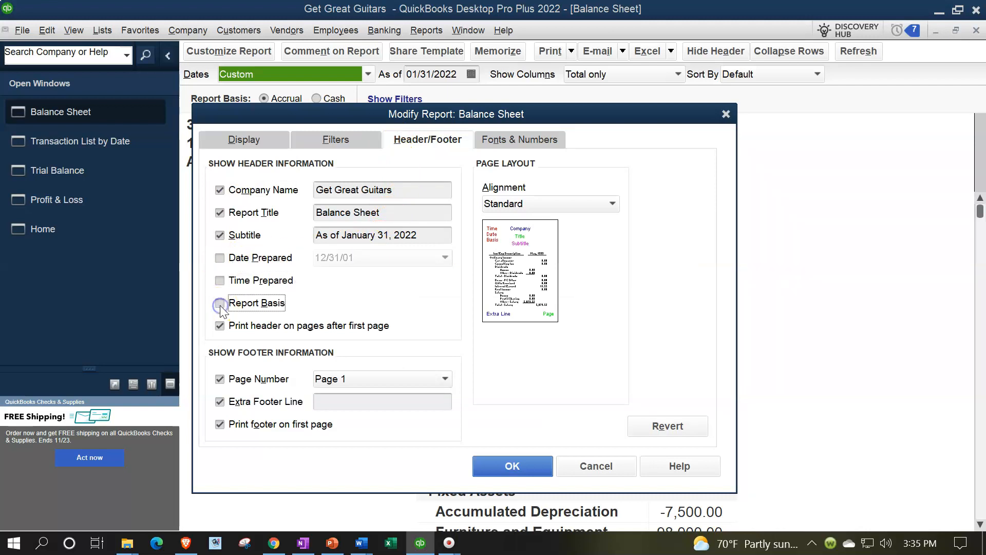
# Step: Enter the preparer's name as the Balance Sheet's extra footer line and show negatives in parentheses and bright red, with all numbers without cents
pyautogui.click(339, 398)
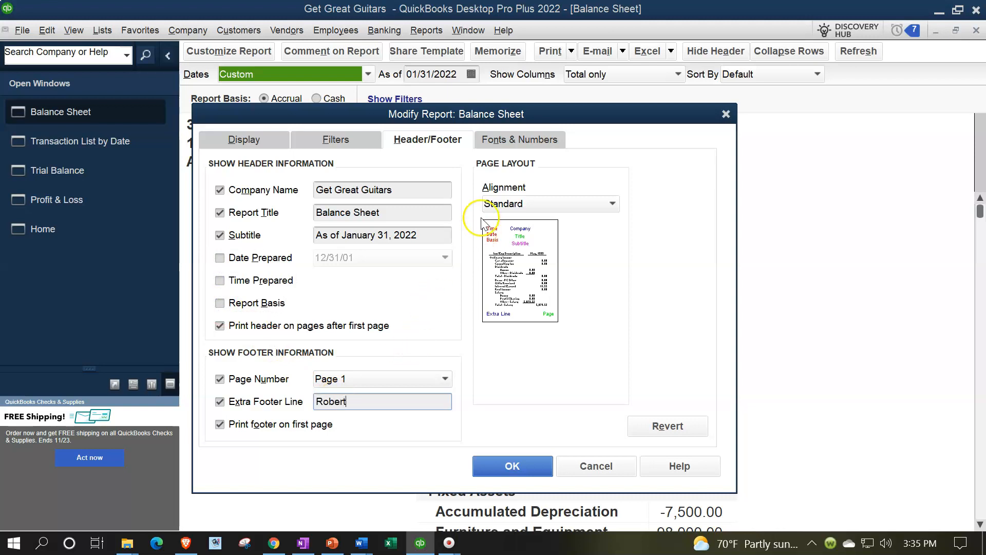
pyautogui.click(500, 141)
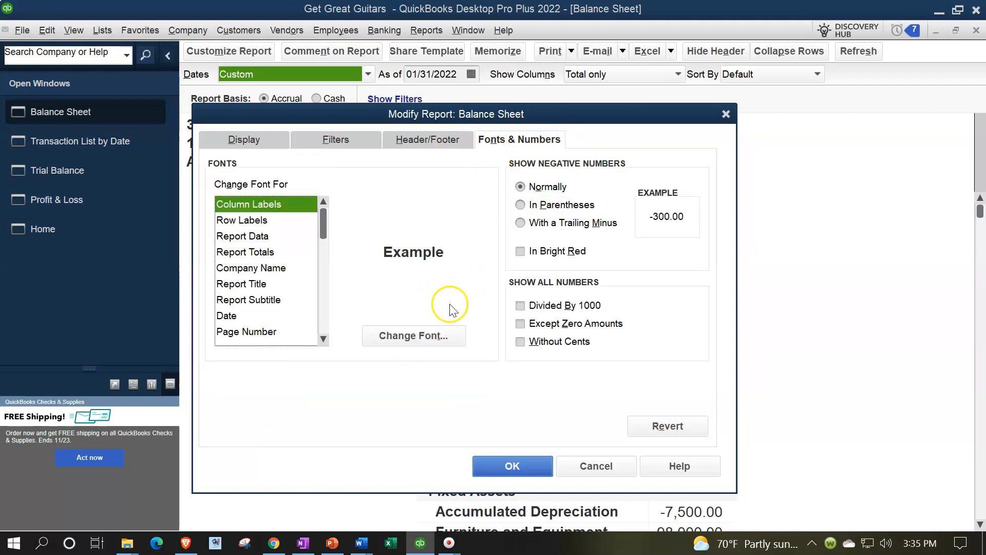
pyautogui.click(521, 204)
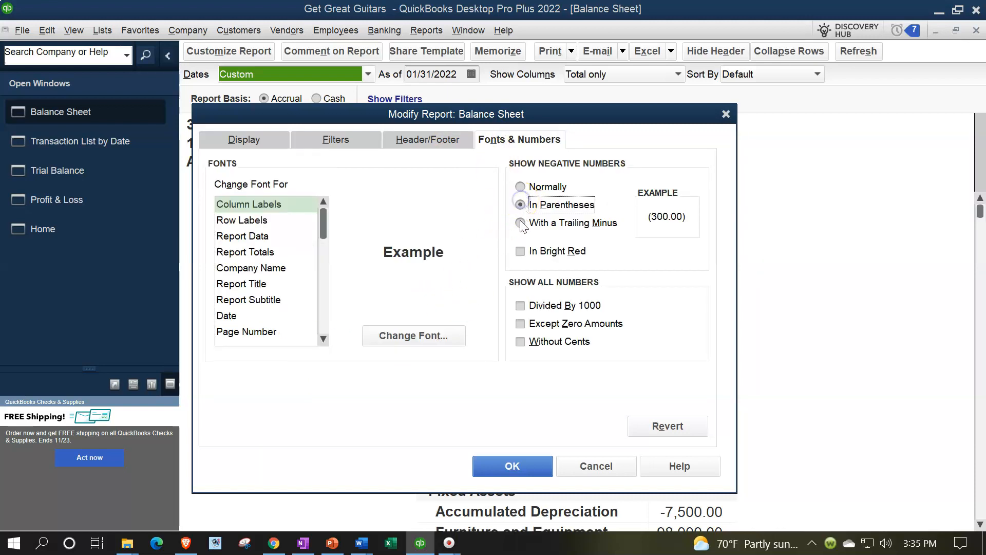
pyautogui.click(520, 251)
pyautogui.click(532, 340)
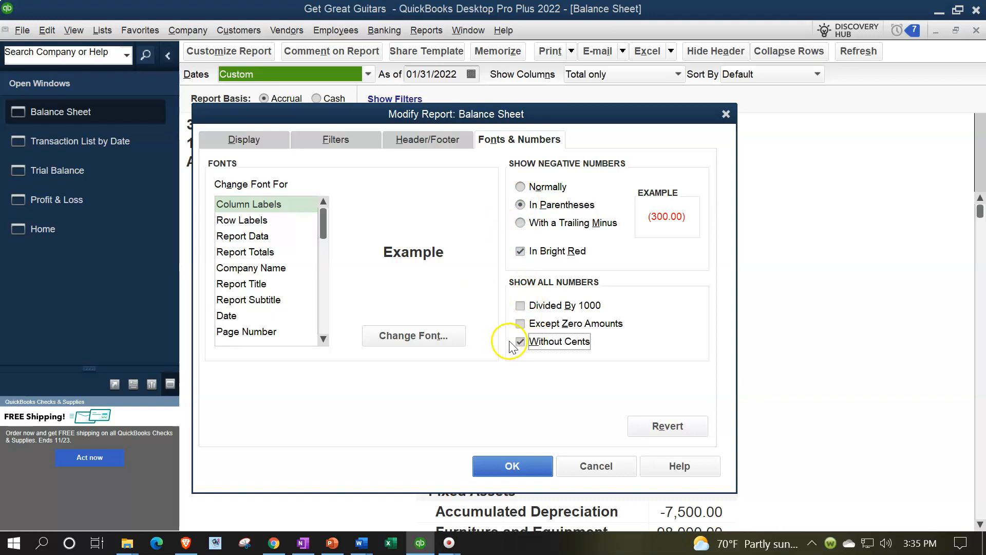
pyautogui.click(512, 466)
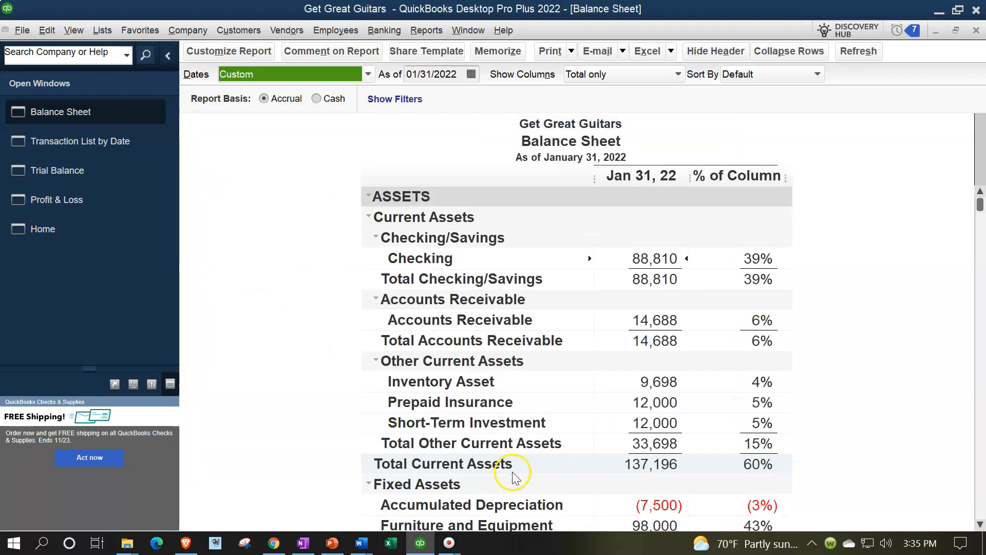
# Step: Memorize the customized Balance Sheet as Balance Sheet Month End in the Accountant memorized report group
pyautogui.scroll(-7, 510, 443)
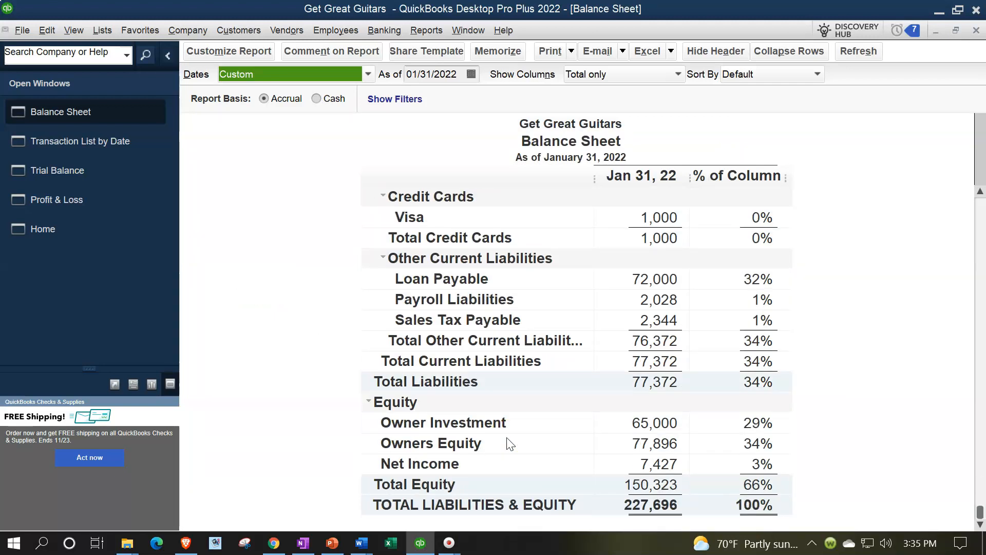
pyautogui.scroll(5, 510, 443)
pyautogui.scroll(3, 509, 443)
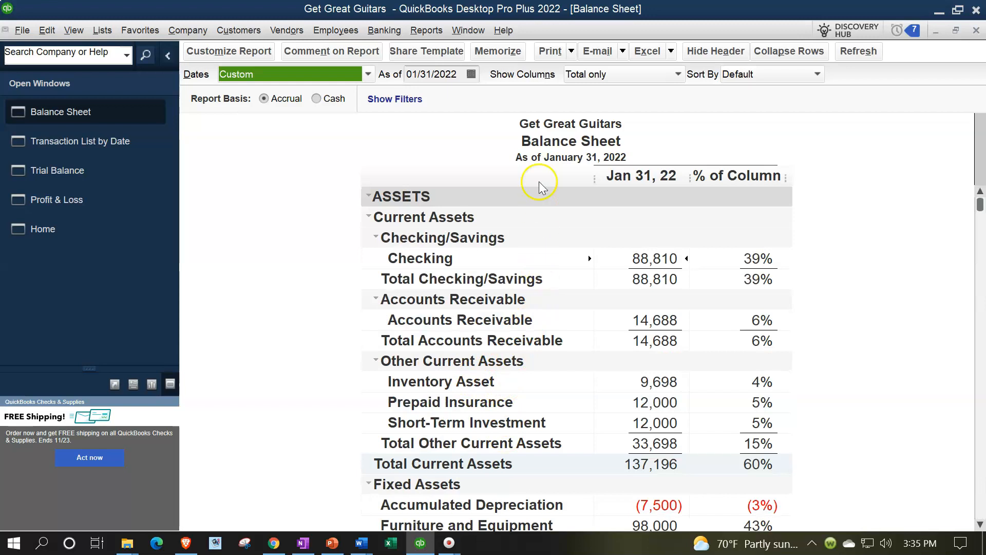
pyautogui.click(502, 58)
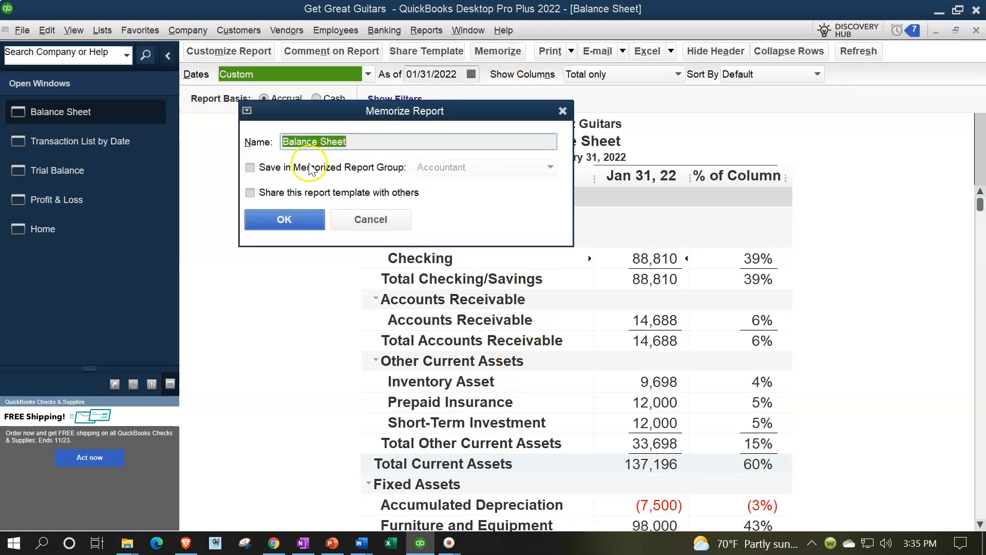
pyautogui.click(250, 168)
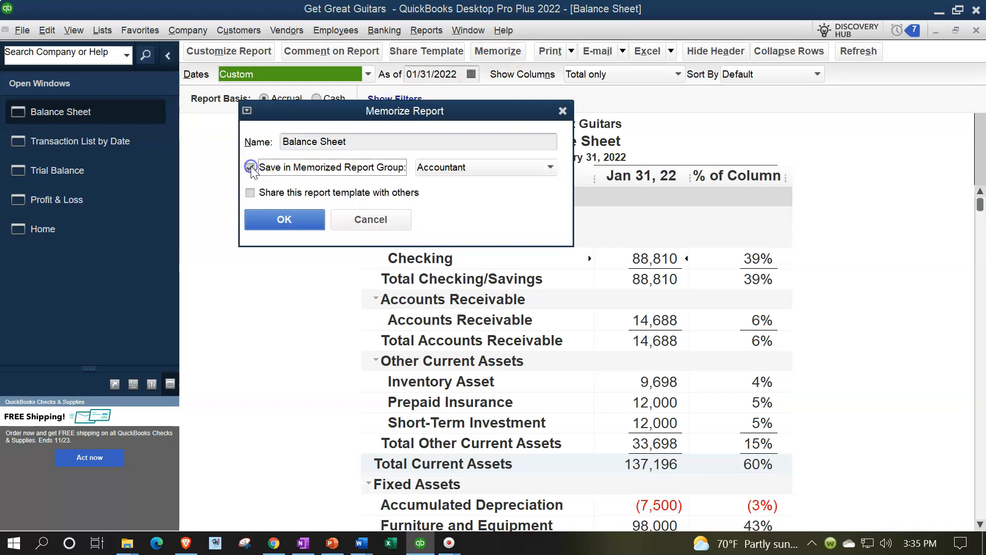
pyautogui.click(548, 167)
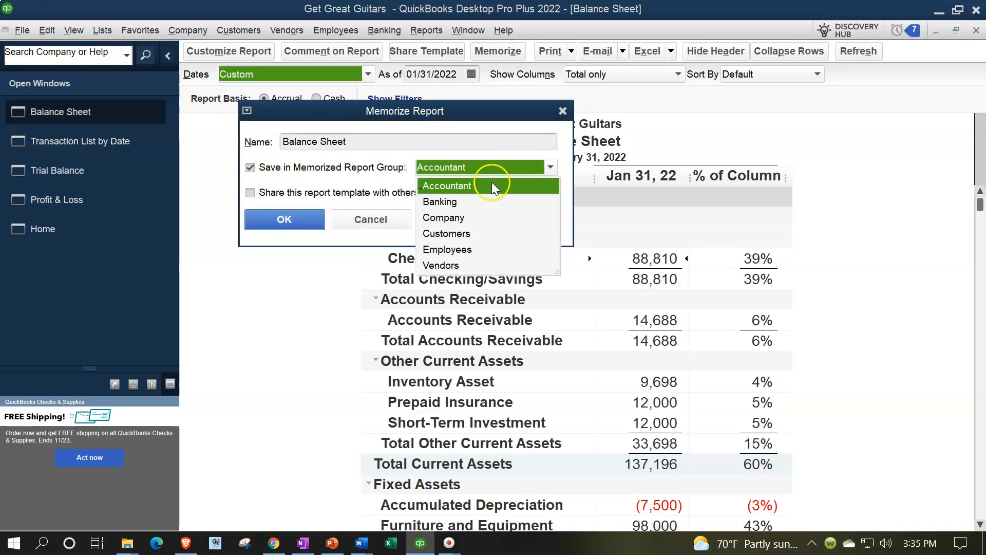
pyautogui.click(377, 171)
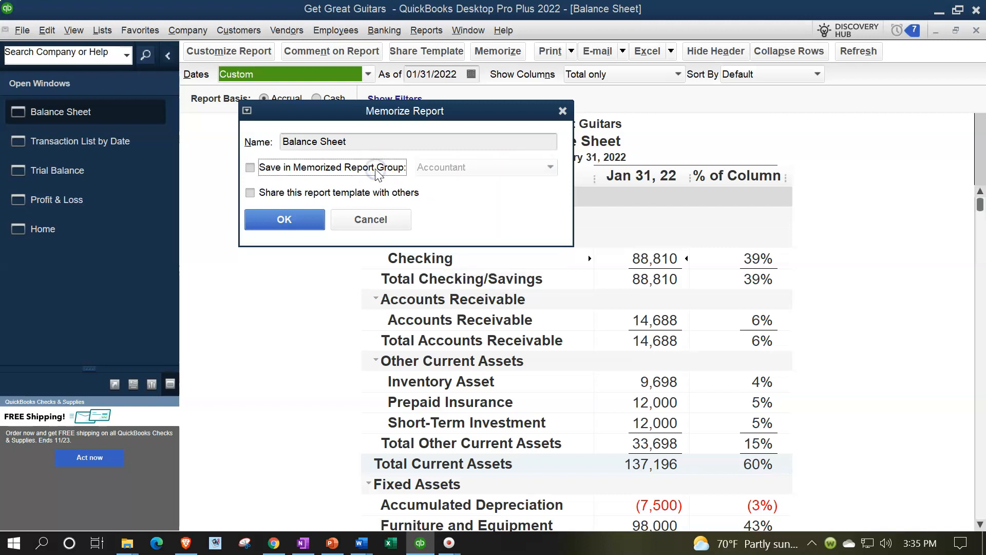
pyautogui.click(251, 167)
pyautogui.click(369, 144)
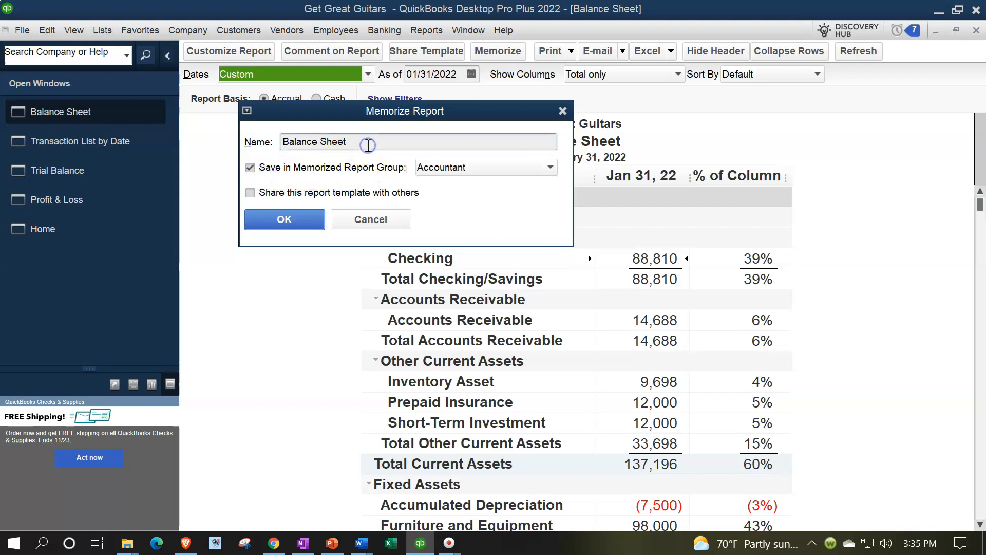
pyautogui.write('Custe')
pyautogui.click(257, 214)
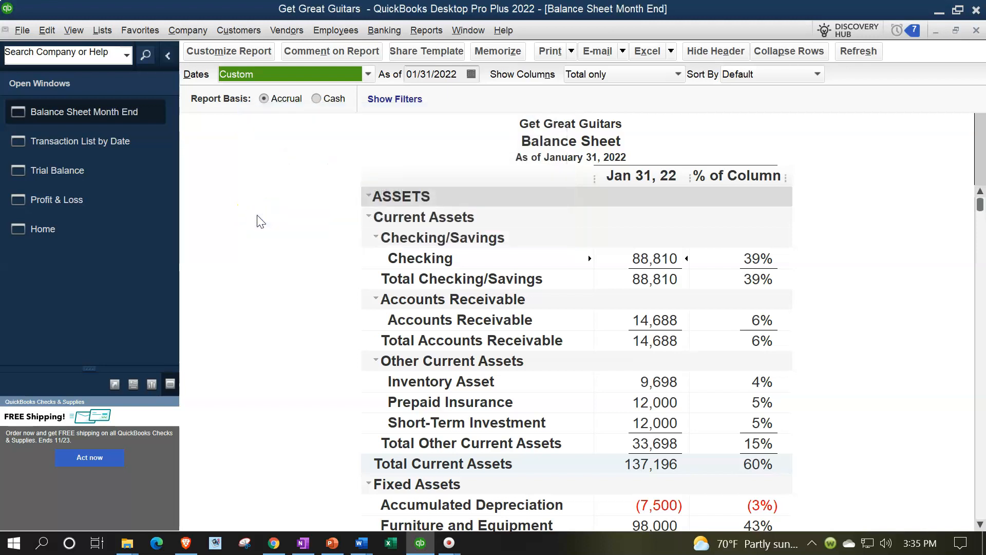
# Step: Start saving the Balance Sheet as a PDF and browse to Second Part of Course-New Company File, Reports, Month One Reports
pyautogui.click(571, 51)
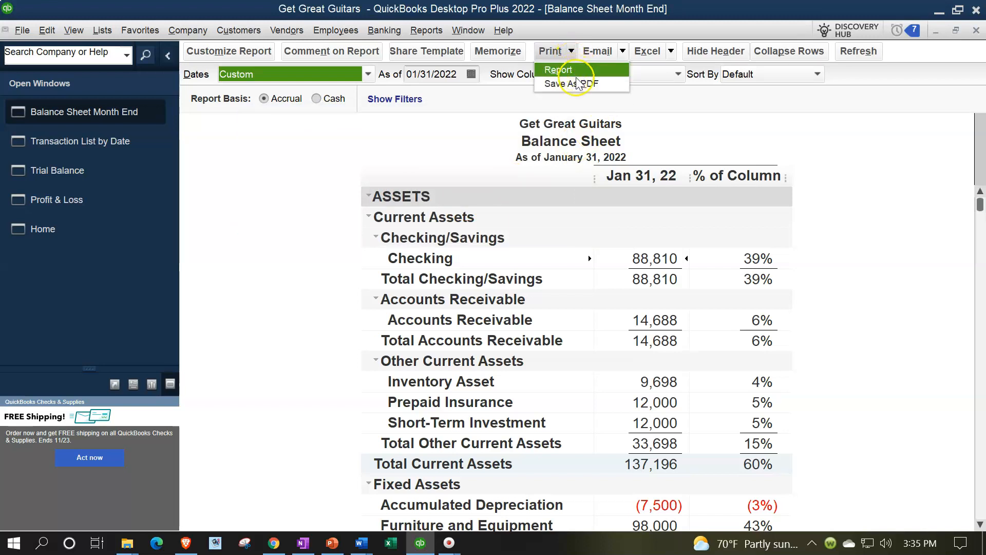
pyautogui.click(565, 70)
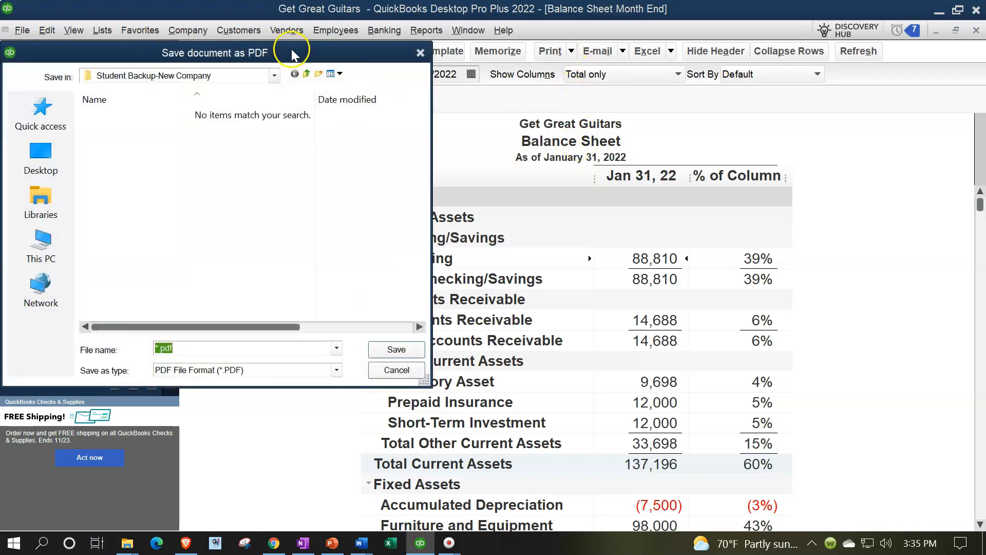
pyautogui.click(607, 171)
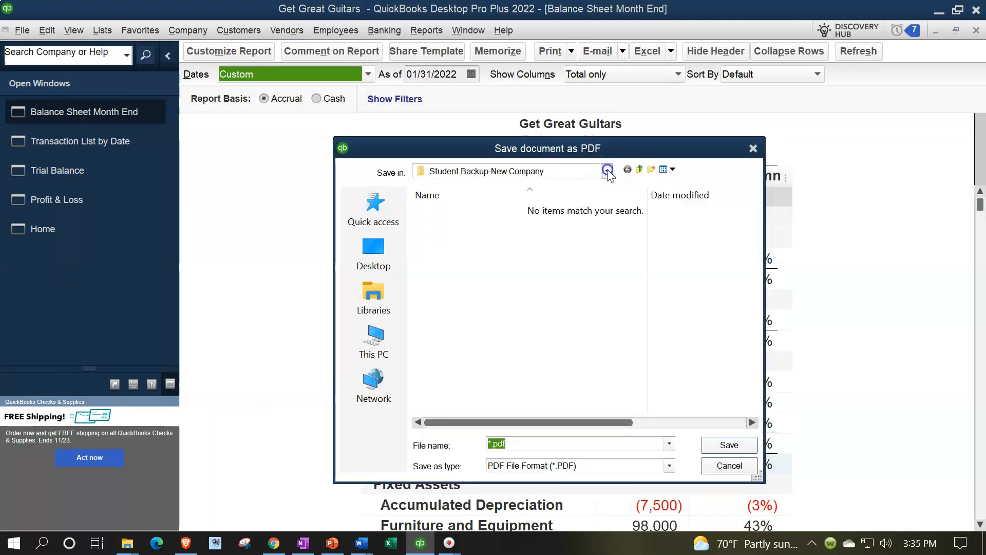
pyautogui.click(532, 334)
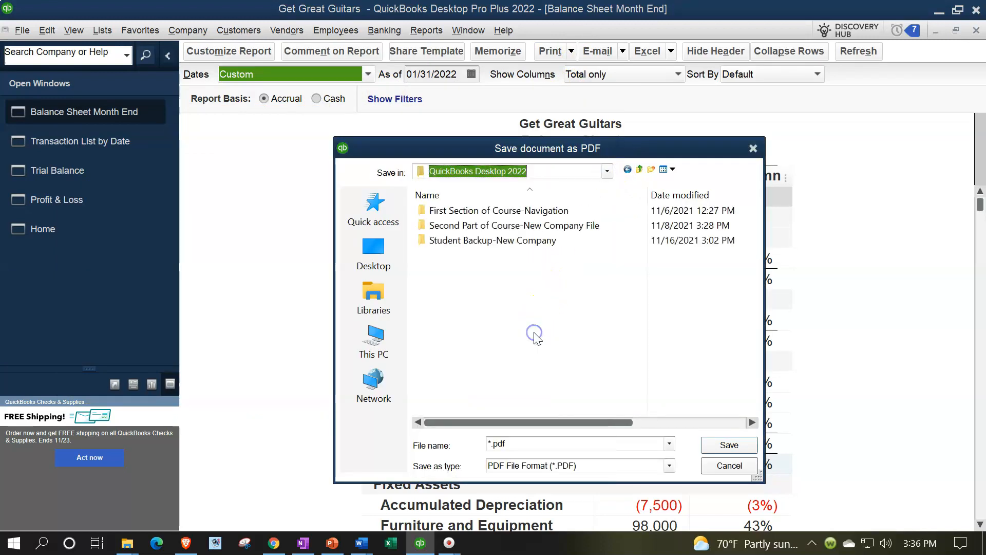
pyautogui.doubleClick(468, 226)
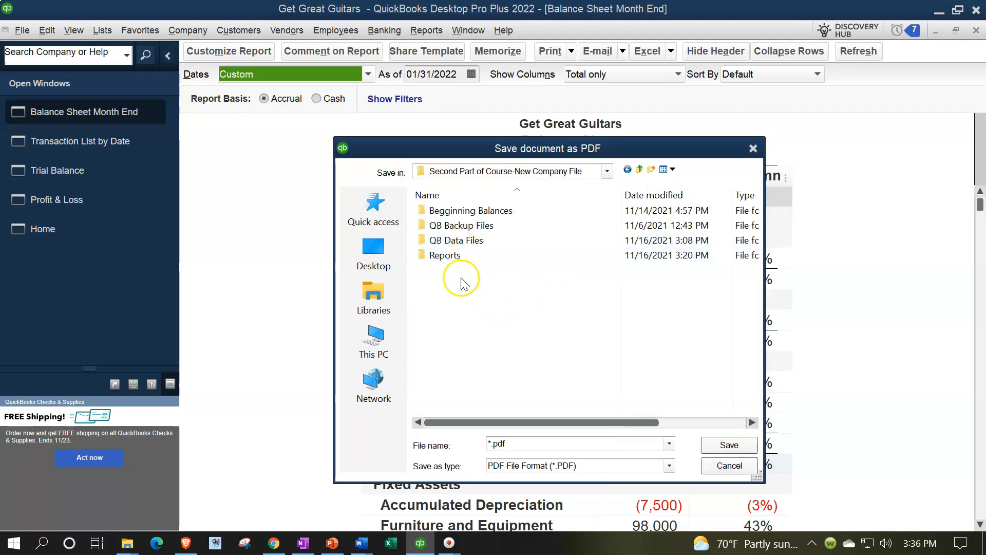
pyautogui.doubleClick(452, 256)
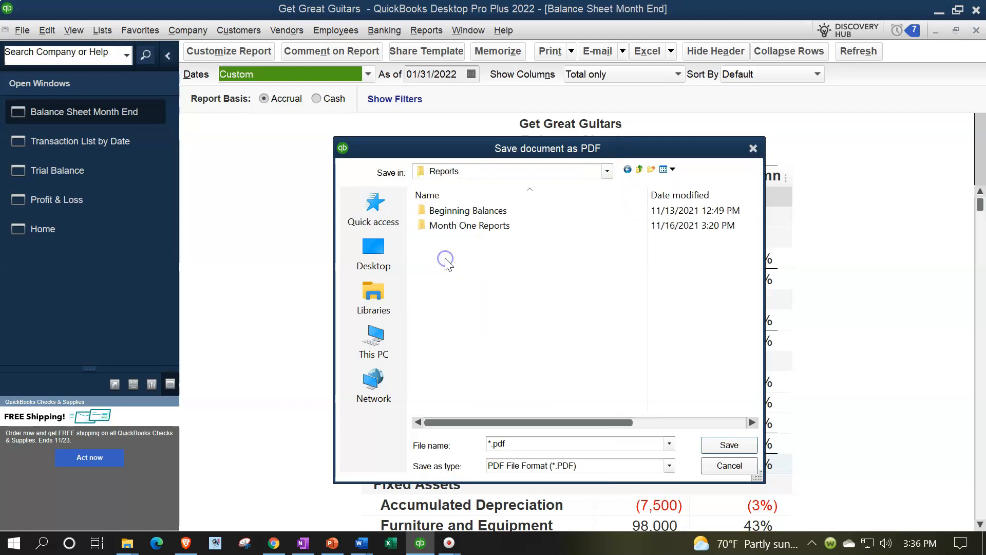
pyautogui.click(450, 233)
pyautogui.doubleClick(450, 232)
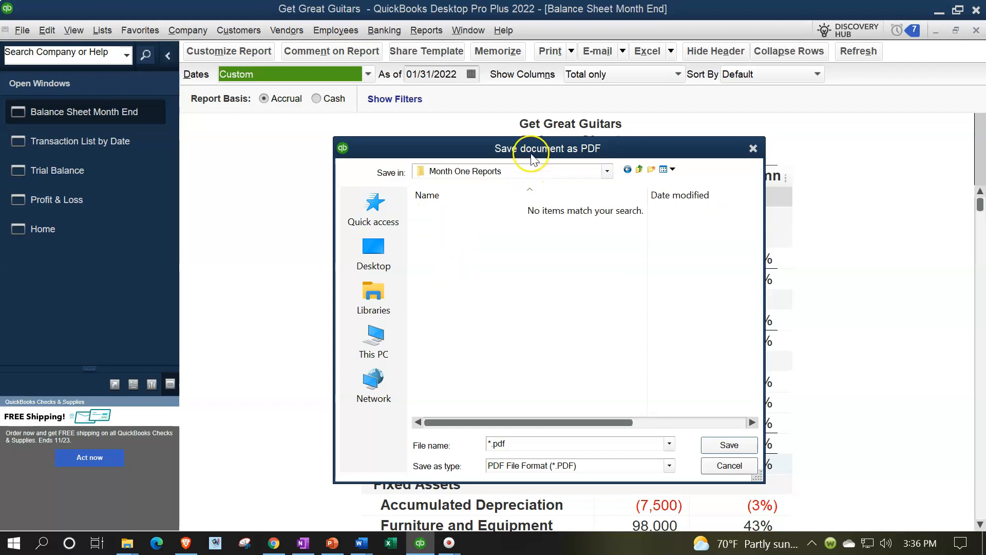
# Step: Name the Balance Sheet PDF BS 01.31.22 and save it in the Month One Reports folder
pyautogui.doubleClick(502, 501)
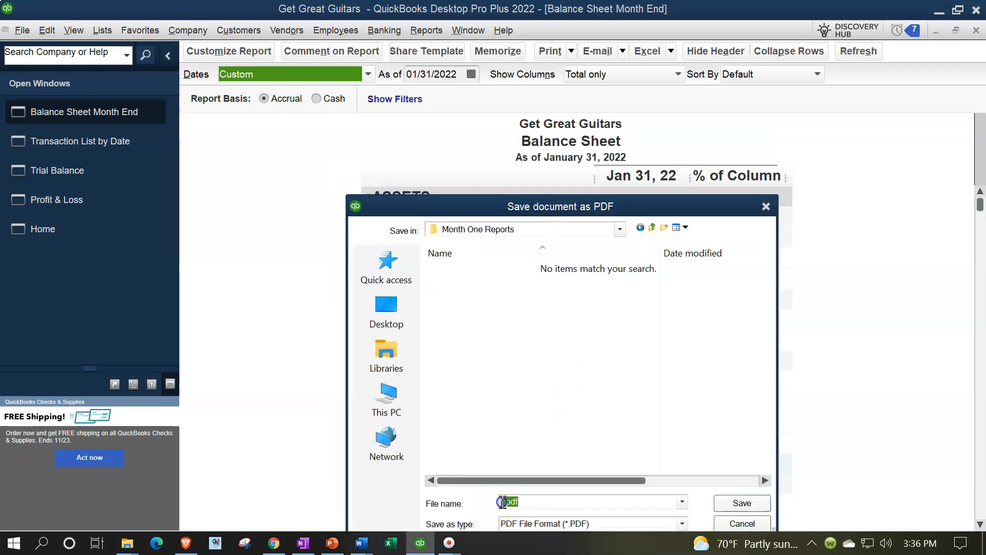
pyautogui.press('BackSpace')
pyautogui.write('BS 01.31.22')
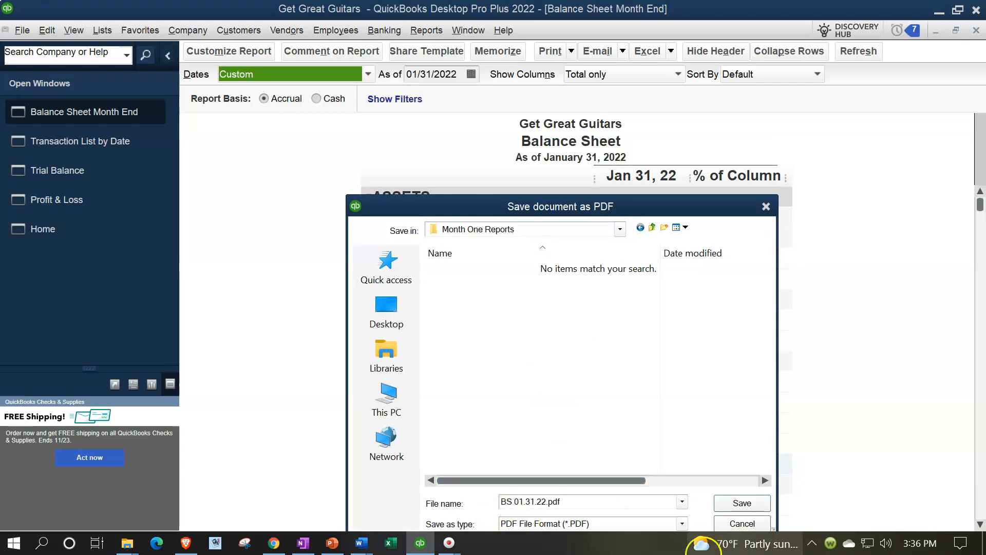
pyautogui.click(729, 502)
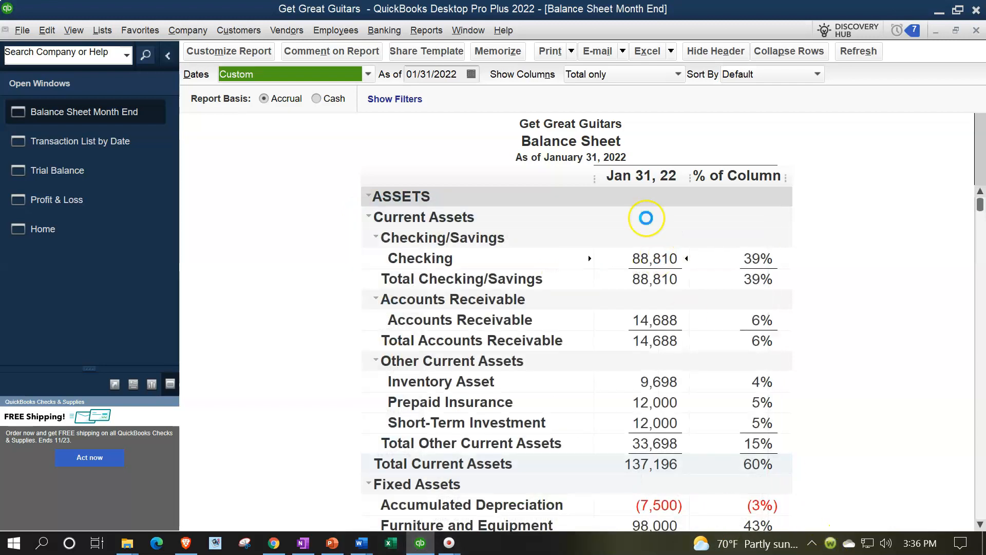
# Step: Switch to the Profit & Loss report and add a % of Income subcolumn in its report settings
pyautogui.click(77, 200)
pyautogui.click(241, 51)
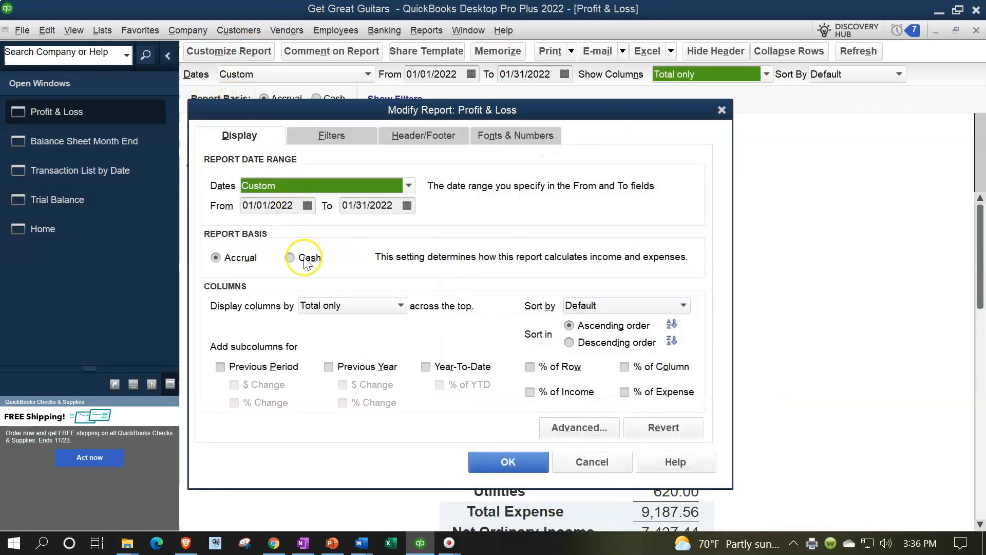
pyautogui.click(530, 396)
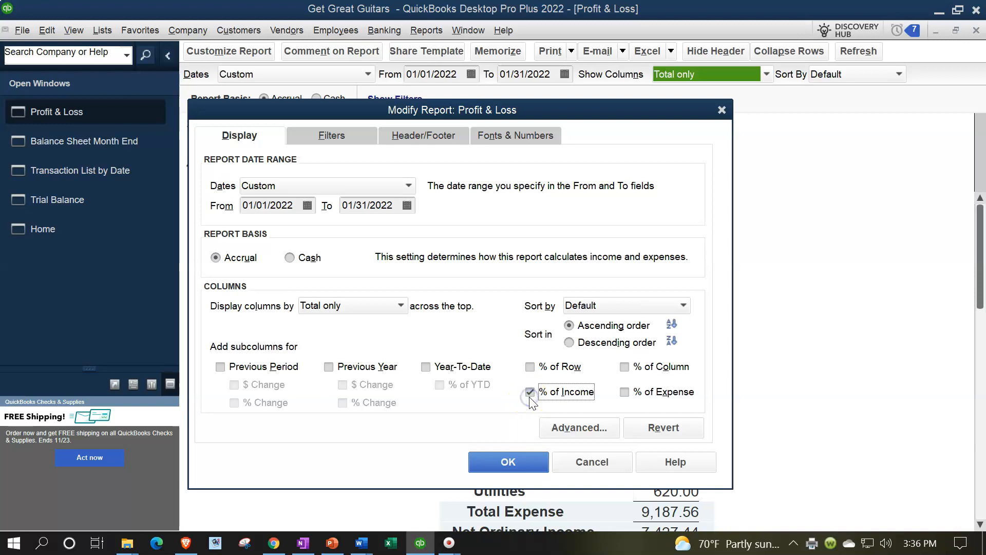
# Step: Change the Profit & Loss report's header title to Income Statement
pyautogui.click(333, 135)
pyautogui.click(411, 132)
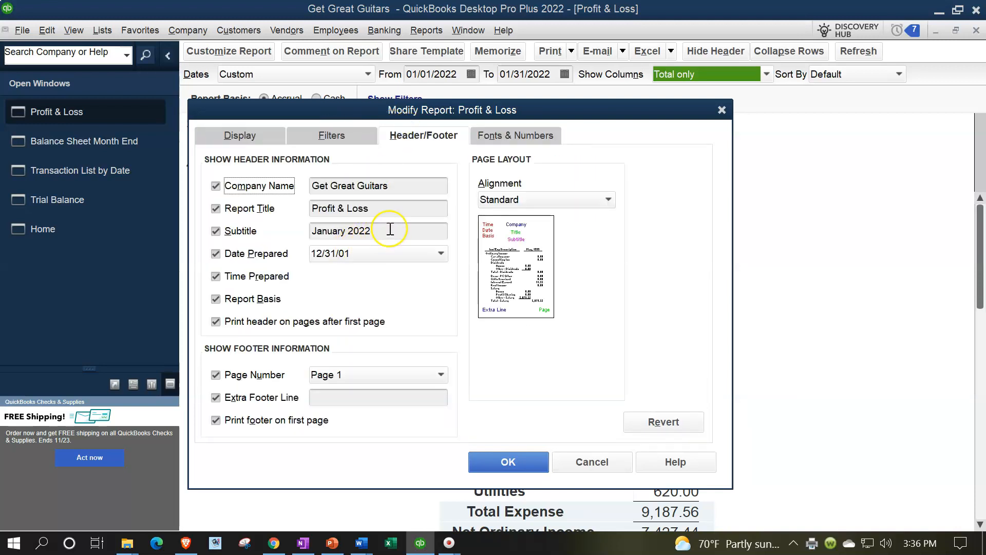
pyautogui.click(389, 211)
pyautogui.write('Income Statement')
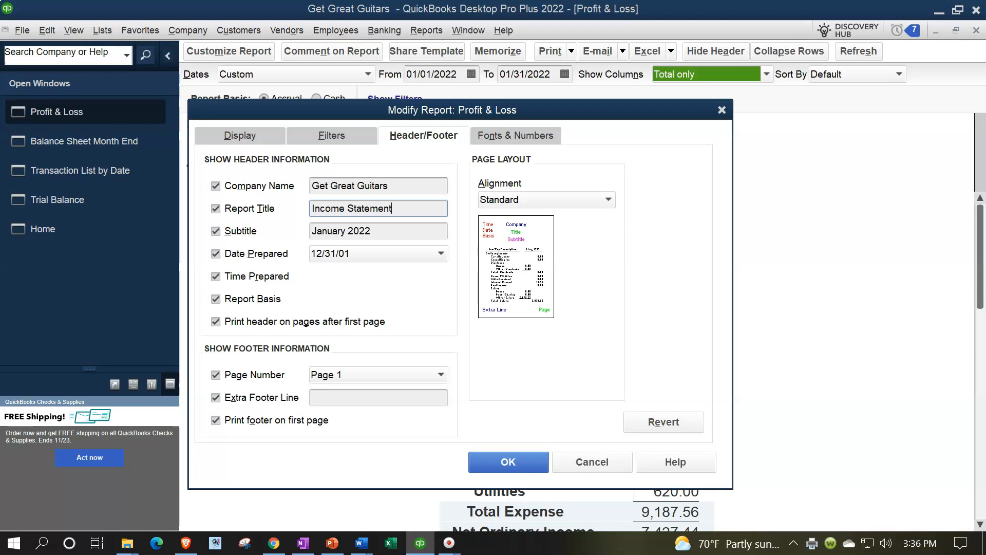
pyautogui.press('Tab')
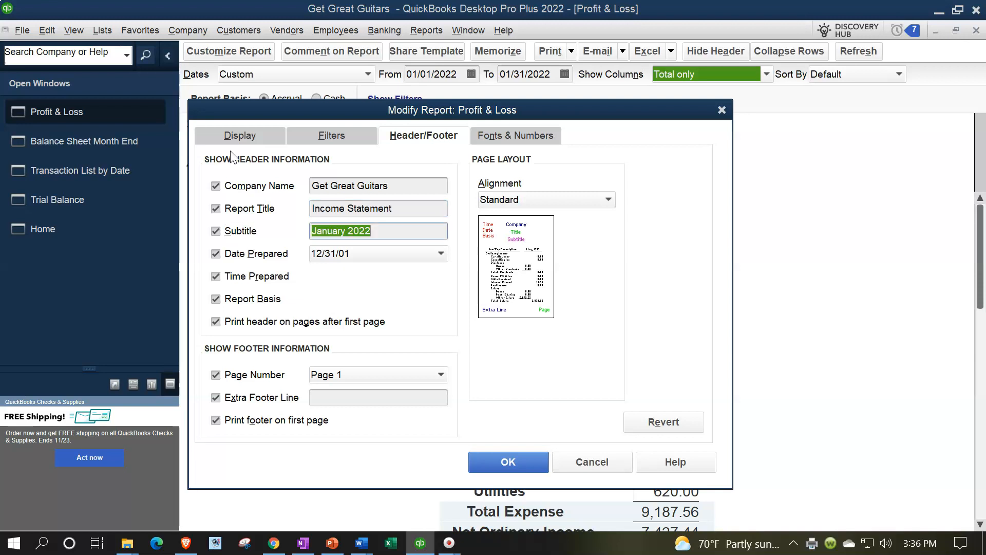
# Step: Turn off Date Prepared, Time Prepared and Report Basis, and enter the preparer's name as the Profit & Loss extra footer line
pyautogui.click(216, 254)
pyautogui.click(216, 276)
pyautogui.click(216, 299)
pyautogui.click(323, 404)
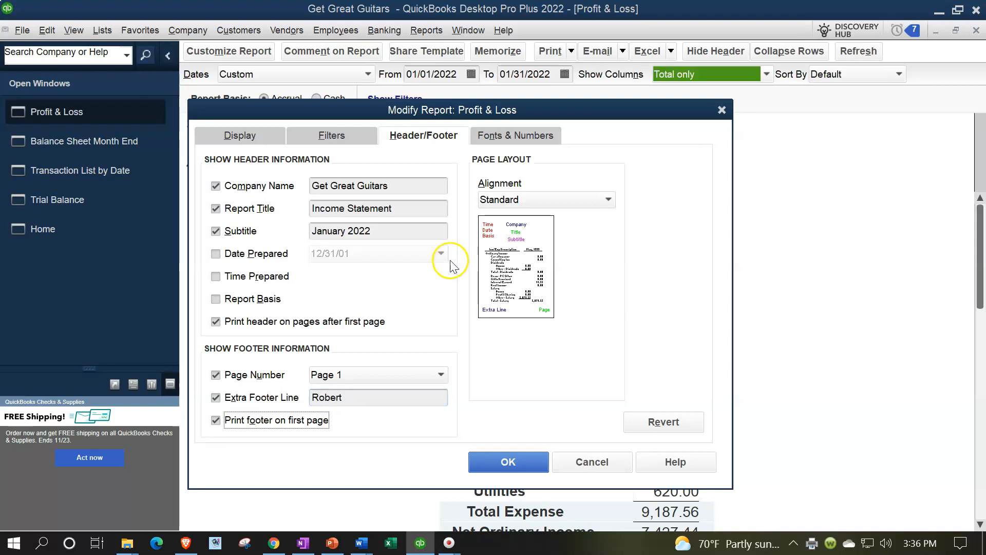
# Step: Show the Profit & Loss report's negative numbers in parentheses and all numbers without cents, and apply the report changes
pyautogui.click(502, 138)
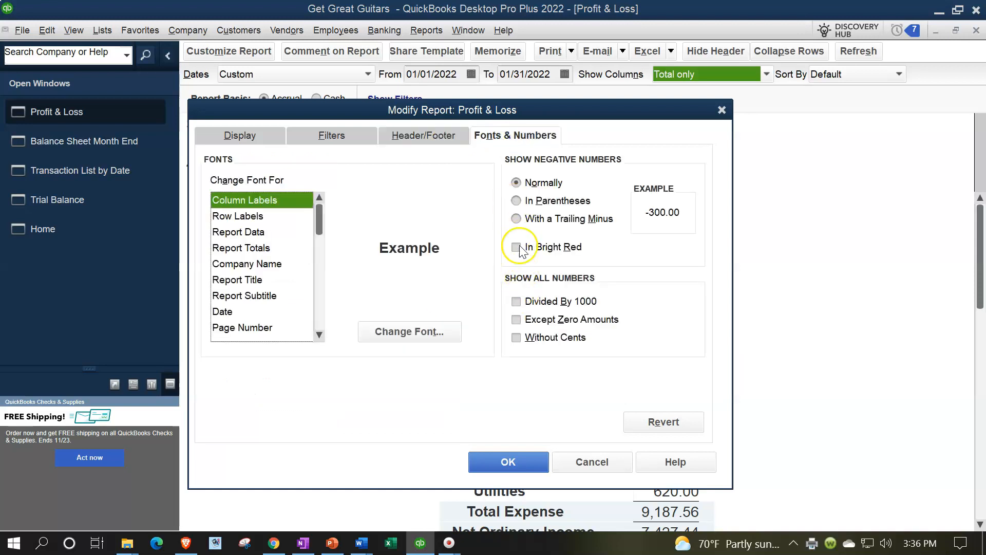
pyautogui.click(516, 201)
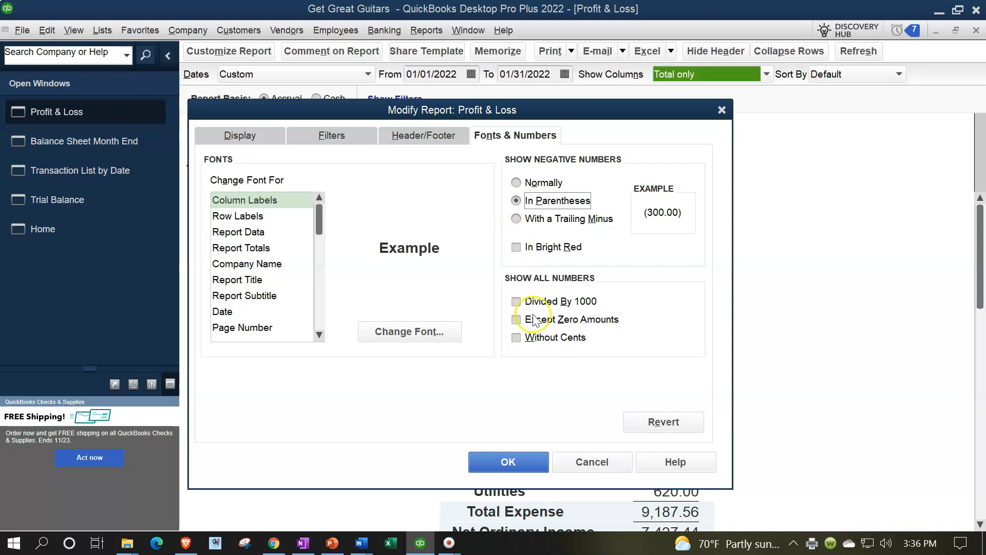
pyautogui.click(515, 338)
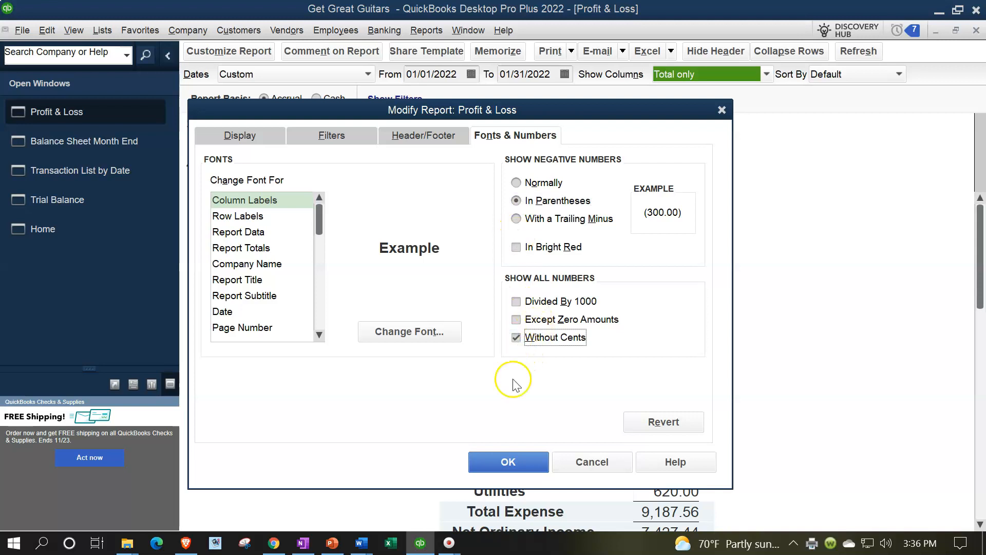
pyautogui.click(502, 462)
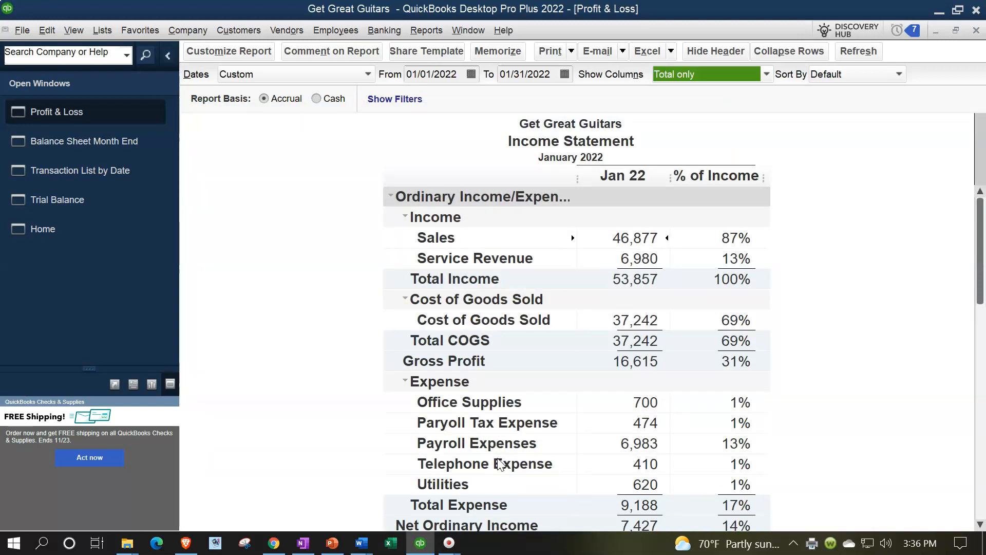
# Step: Memorize the customized Profit & Loss report under the name Income Statement Month End
pyautogui.scroll(-1, 469, 413)
pyautogui.scroll(1, 469, 413)
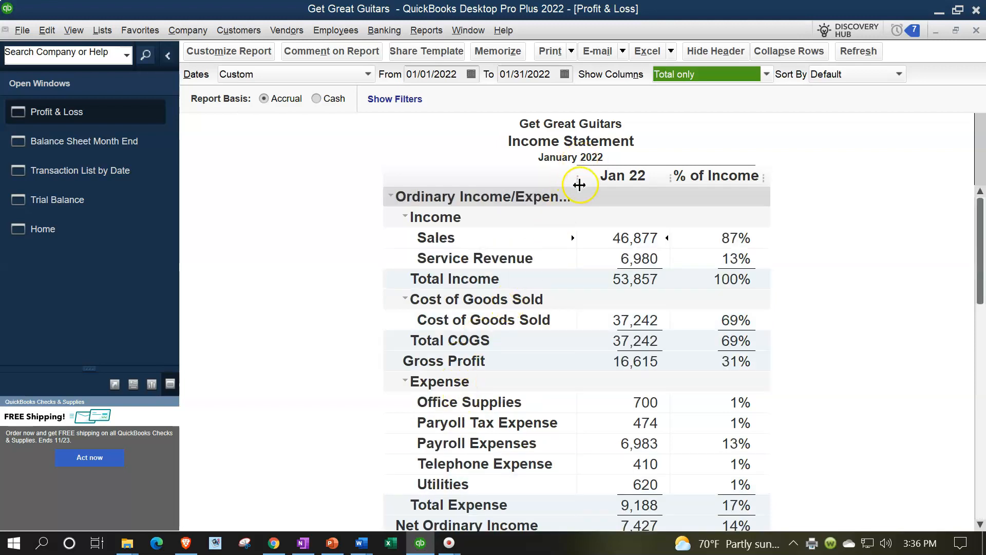
pyautogui.click(498, 52)
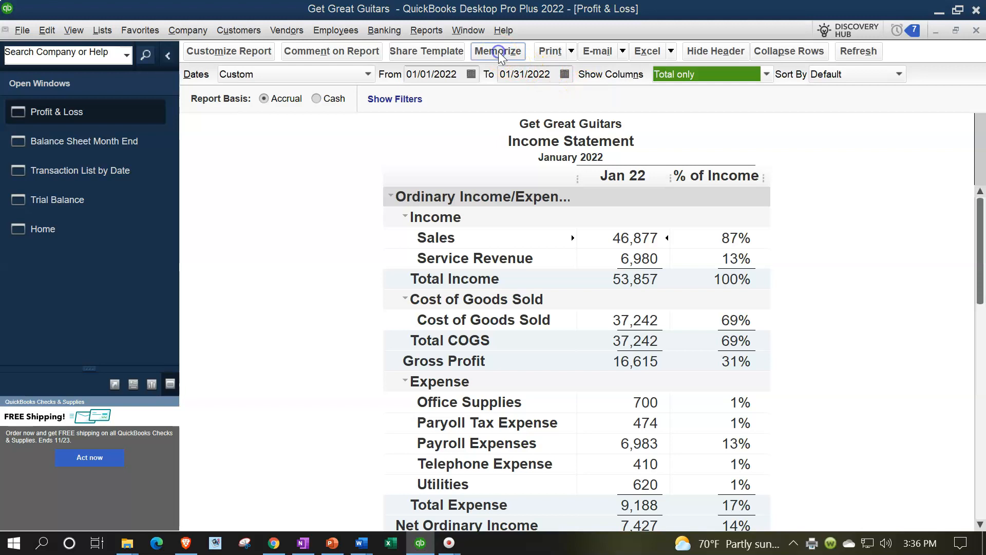
pyautogui.moveTo(446, 104); pyautogui.dragTo(526, 218)
pyautogui.click(510, 244)
pyautogui.write('Month End')
pyautogui.click(330, 274)
pyautogui.click(366, 328)
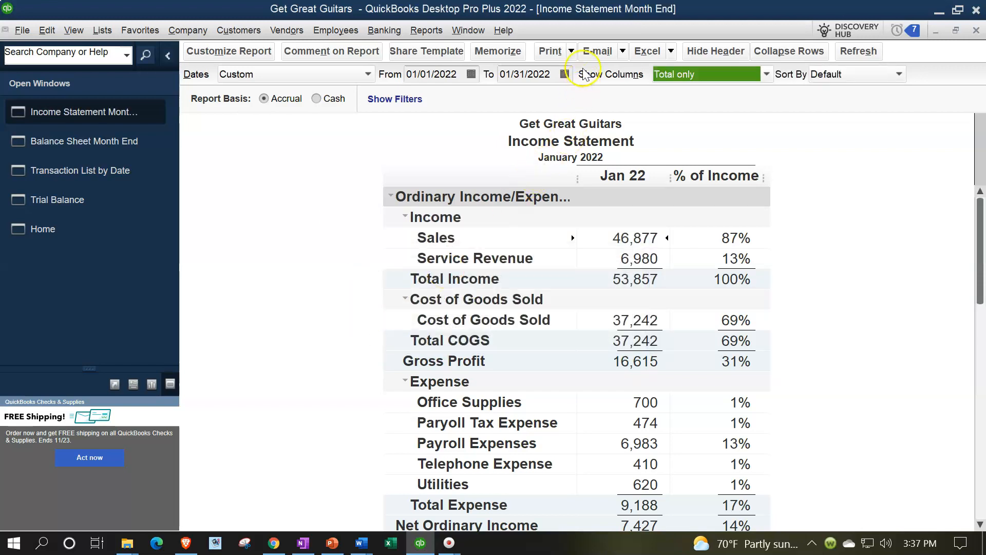
# Step: Save the Income Statement report as a PDF named Income Statement 01.31.22 in the Month One Reports folder
pyautogui.click(571, 51)
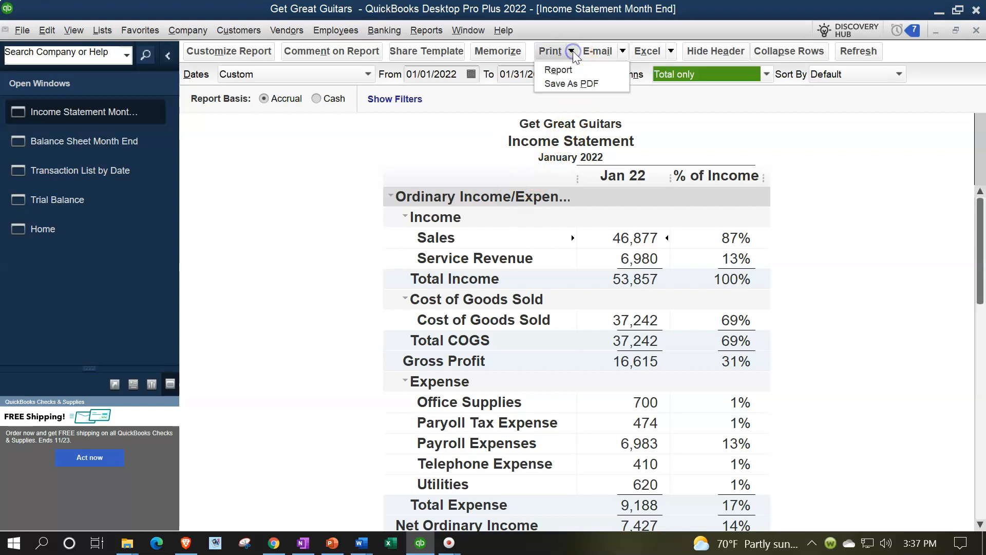
pyautogui.click(570, 84)
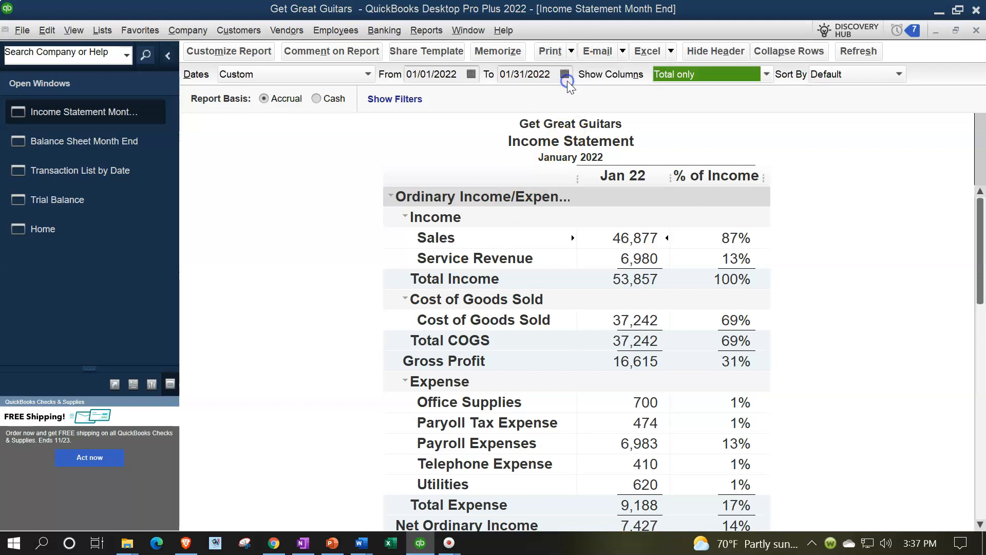
pyautogui.click(505, 492)
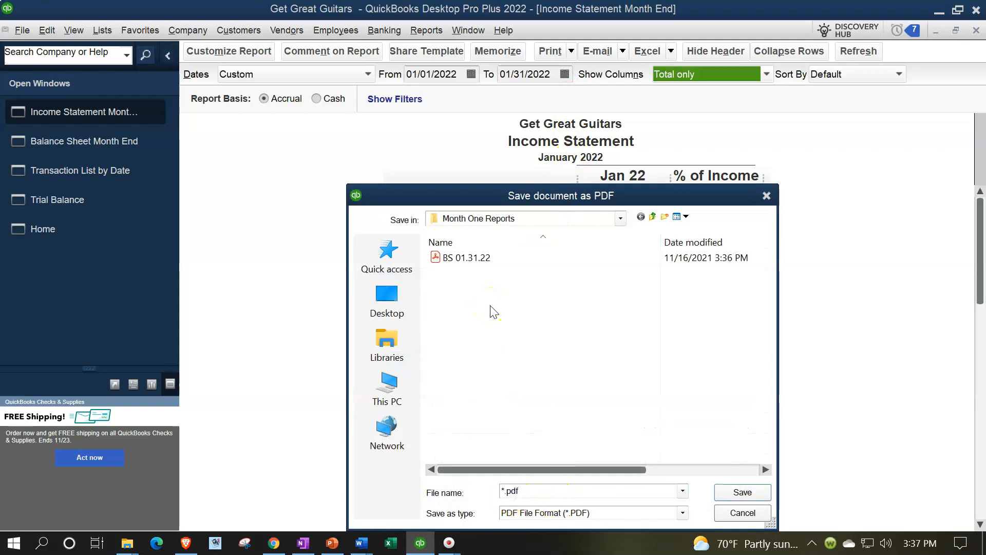
pyautogui.write('Income Statement')
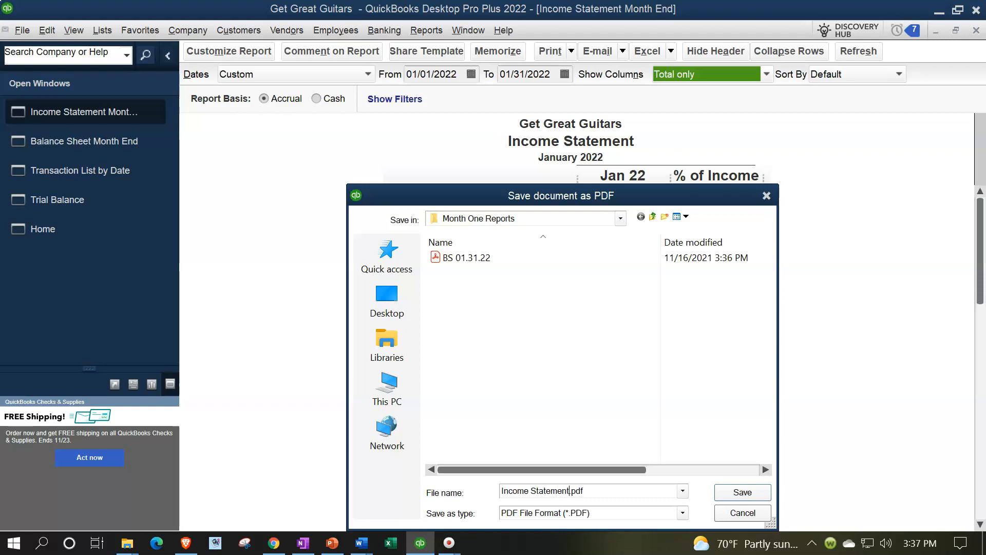
pyautogui.write(' 01.31.22')
pyautogui.click(739, 493)
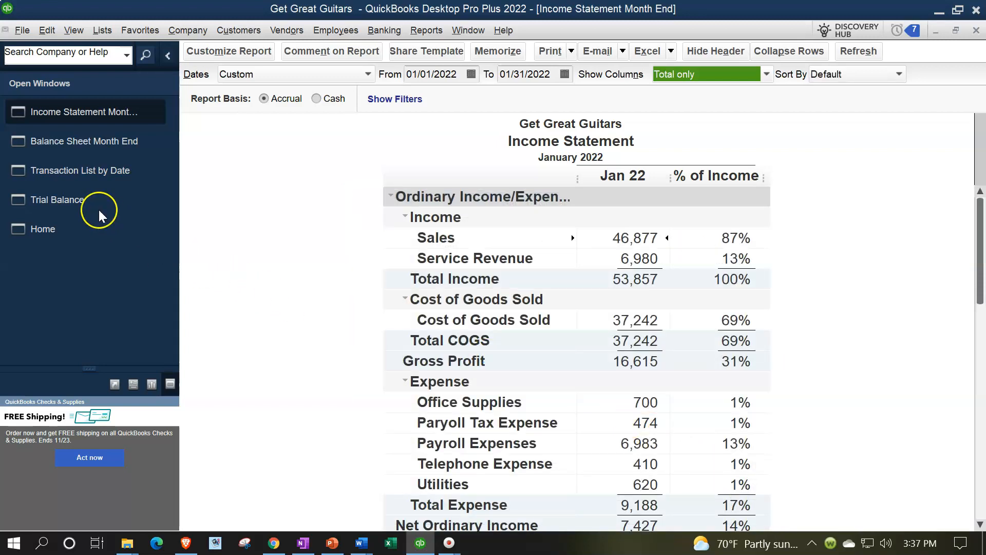
# Step: Switch to the open Trial Balance report
pyautogui.click(84, 206)
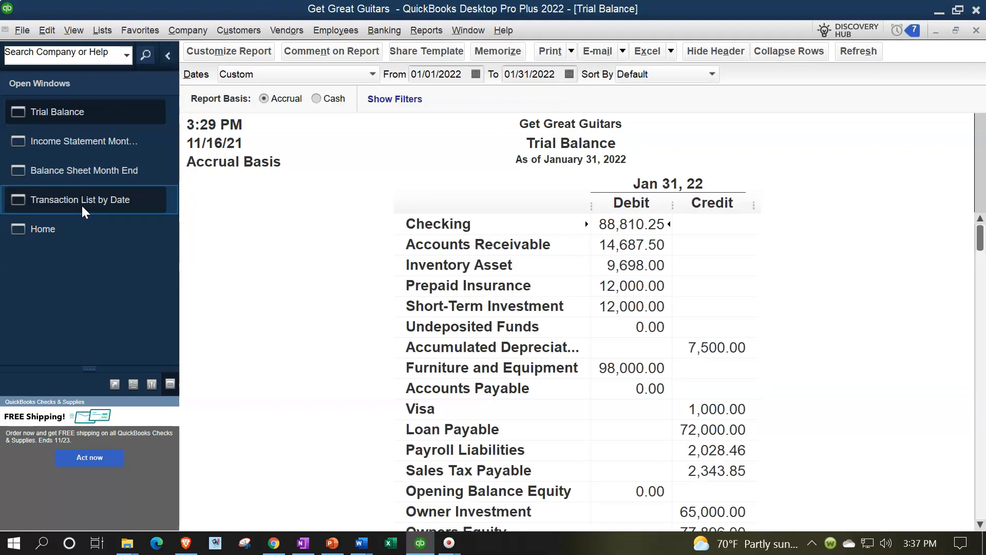
pyautogui.click(569, 51)
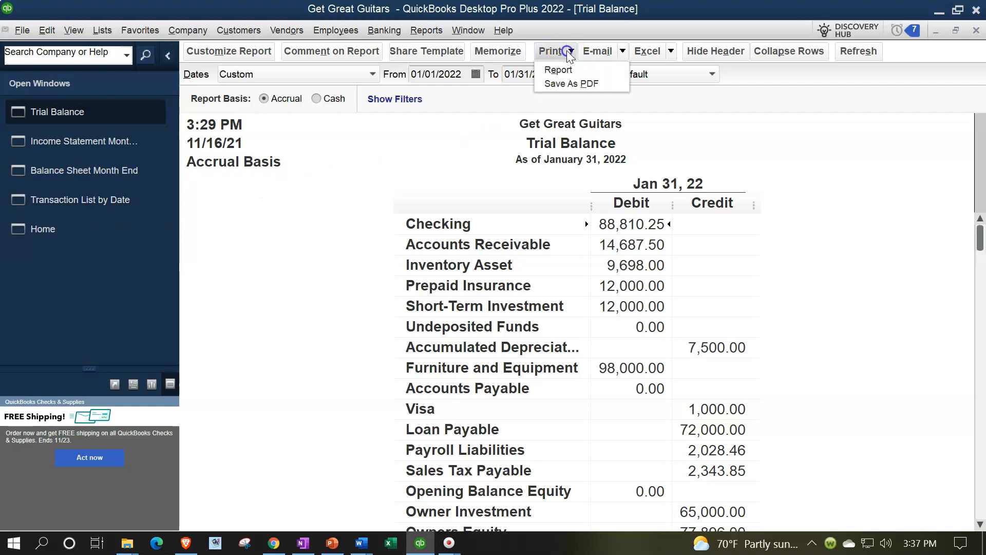
pyautogui.click(567, 65)
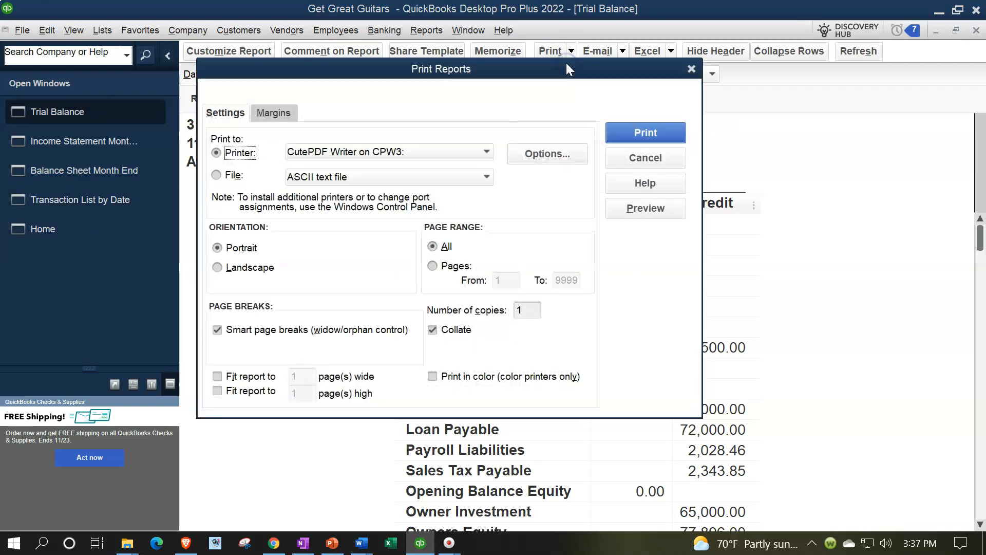
pyautogui.click(691, 69)
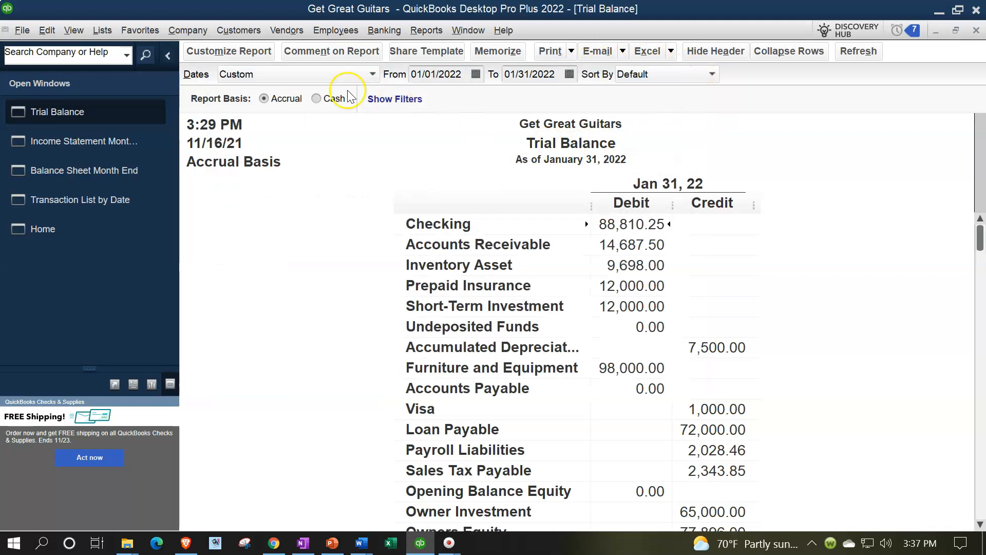
# Step: Turn off Date Prepared, Time Prepared and Report Basis on the Trial Balance, and enter the preparer's name as the extra footer line
pyautogui.click(247, 60)
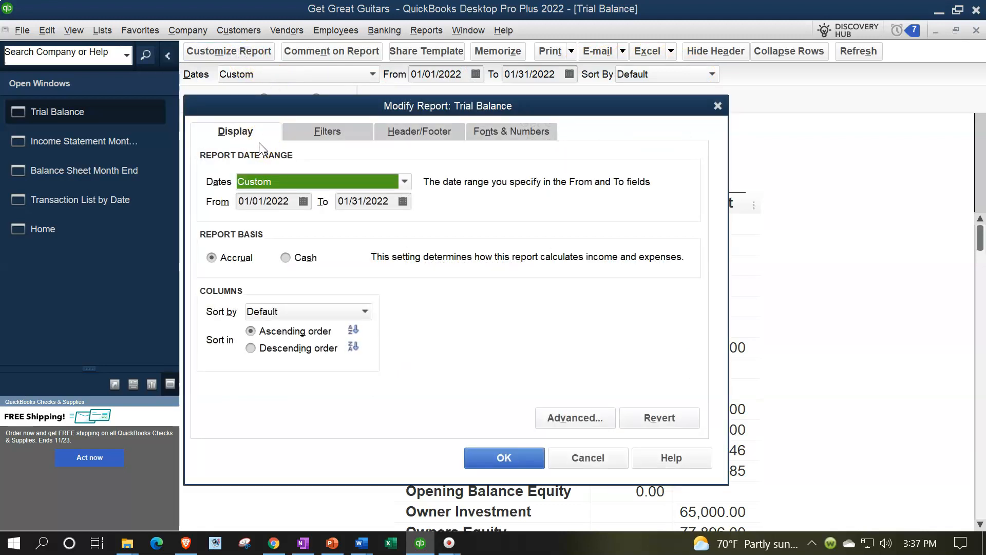
pyautogui.click(395, 133)
pyautogui.click(211, 250)
pyautogui.click(212, 273)
pyautogui.click(211, 295)
pyautogui.click(337, 396)
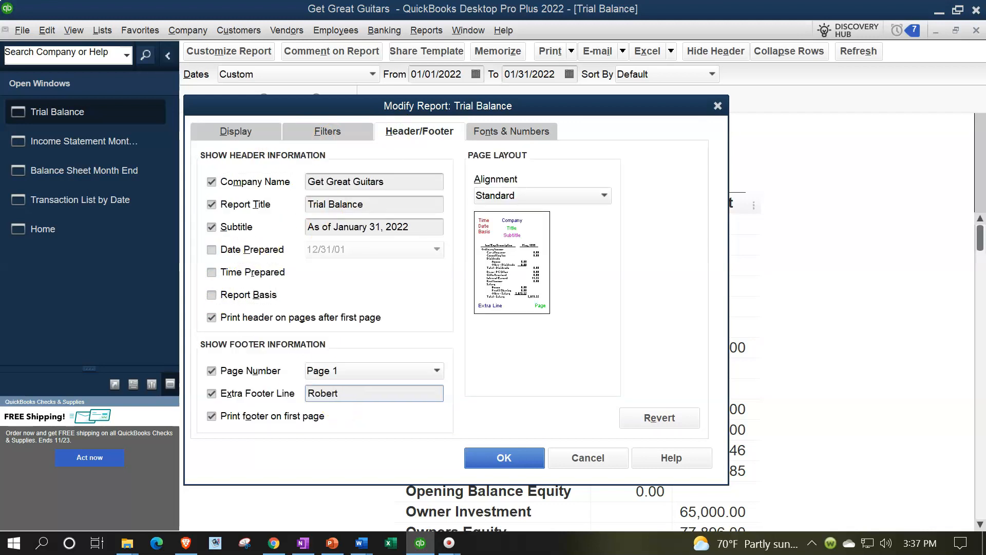
pyautogui.click(511, 131)
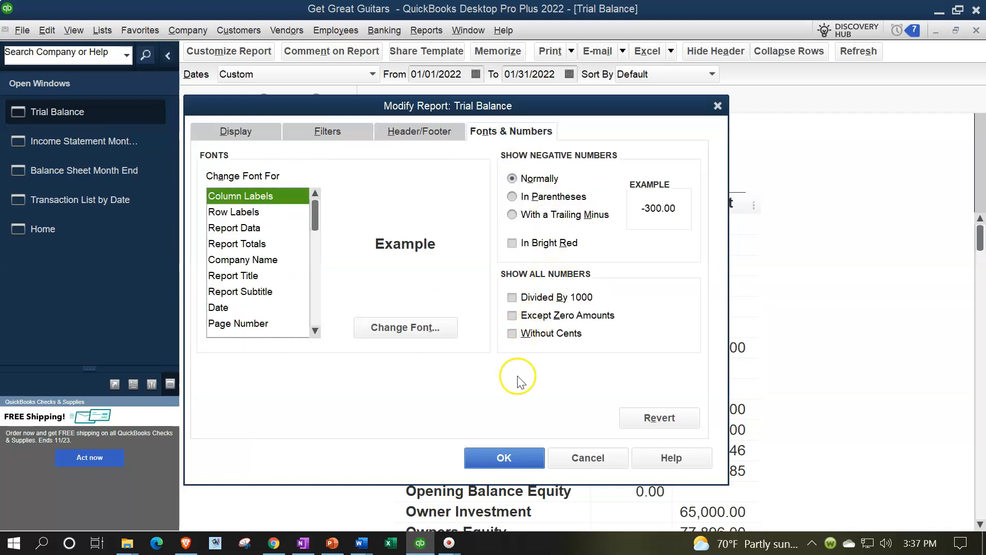
pyautogui.click(505, 459)
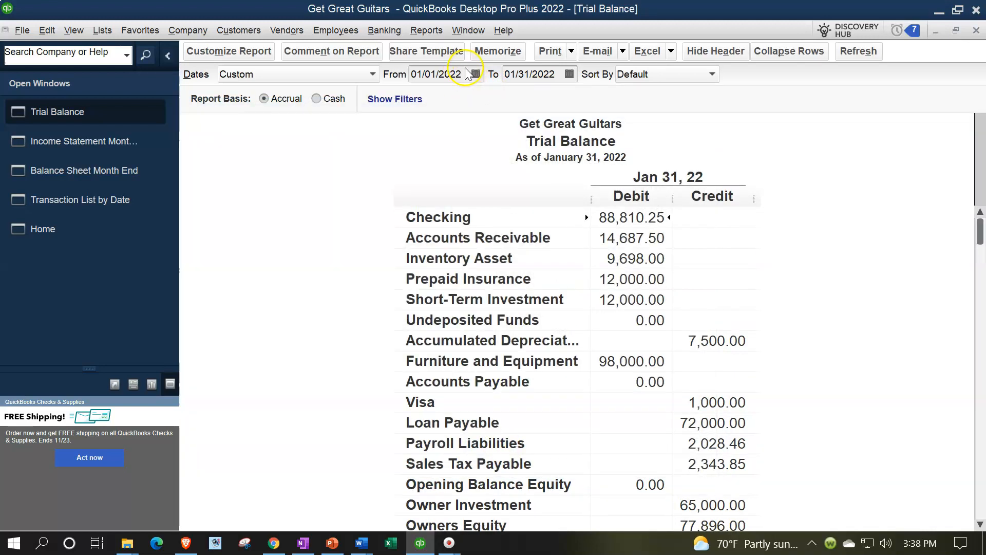
# Step: Save the Trial Balance report as a PDF named TB 01.31.22 in the Month One Reports folder
pyautogui.click(566, 52)
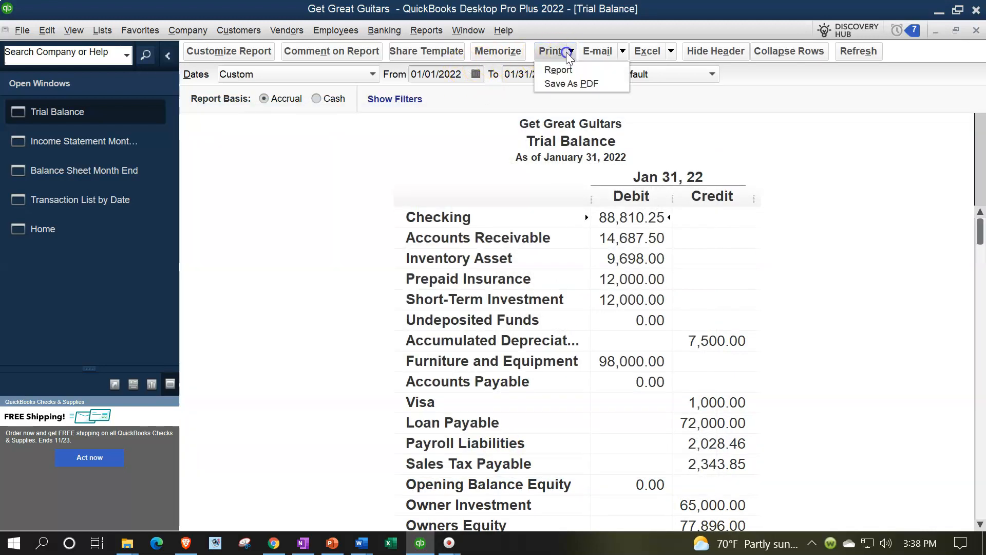
pyautogui.click(562, 83)
pyautogui.click(503, 490)
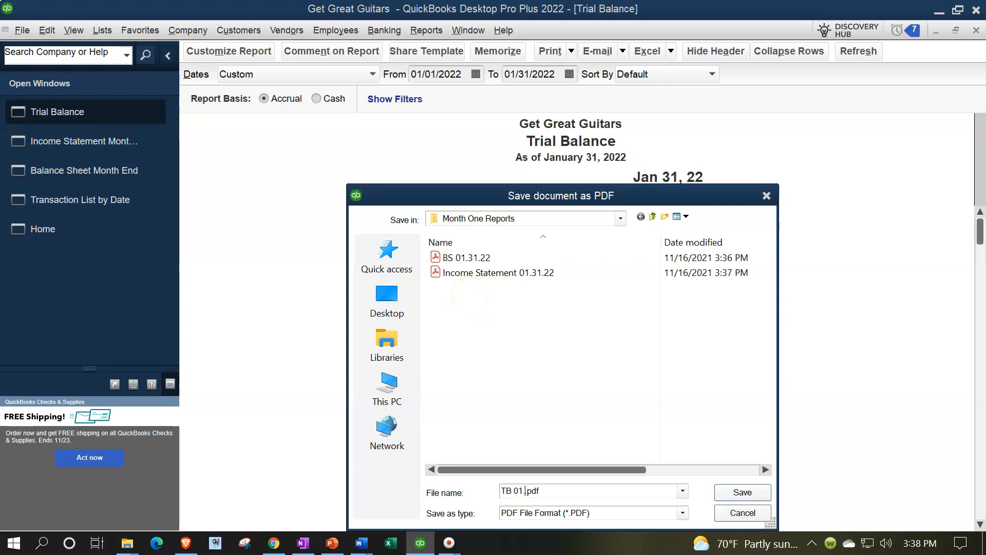
pyautogui.write('TB 01.31.22.')
pyautogui.click(740, 494)
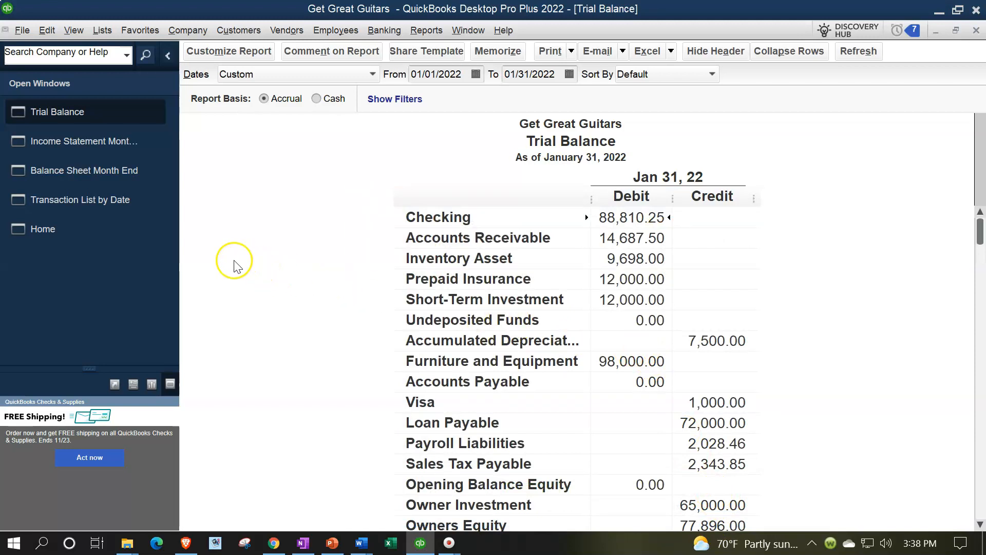
# Step: On Transaction List by Date, turn off Date Prepared, Time Prepared and Print header on pages after first page, and enter the preparer's name as extra footer line
pyautogui.click(104, 205)
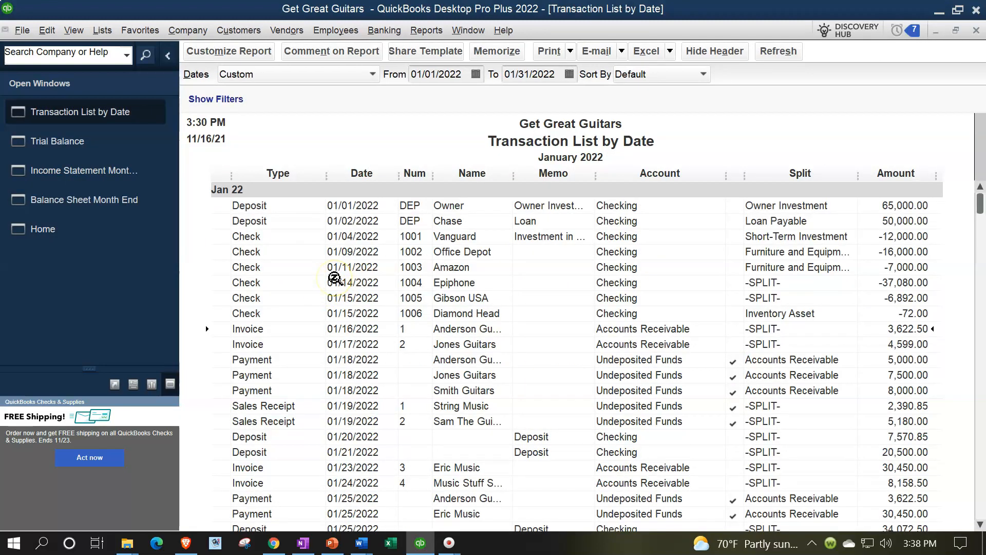
pyautogui.scroll(-3, 334, 277)
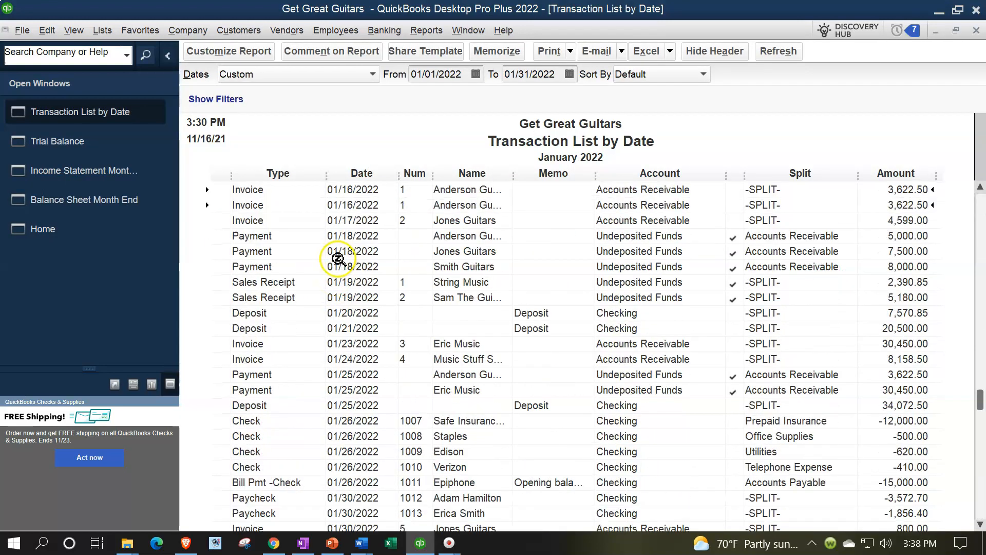
pyautogui.scroll(3, 335, 254)
pyautogui.click(242, 53)
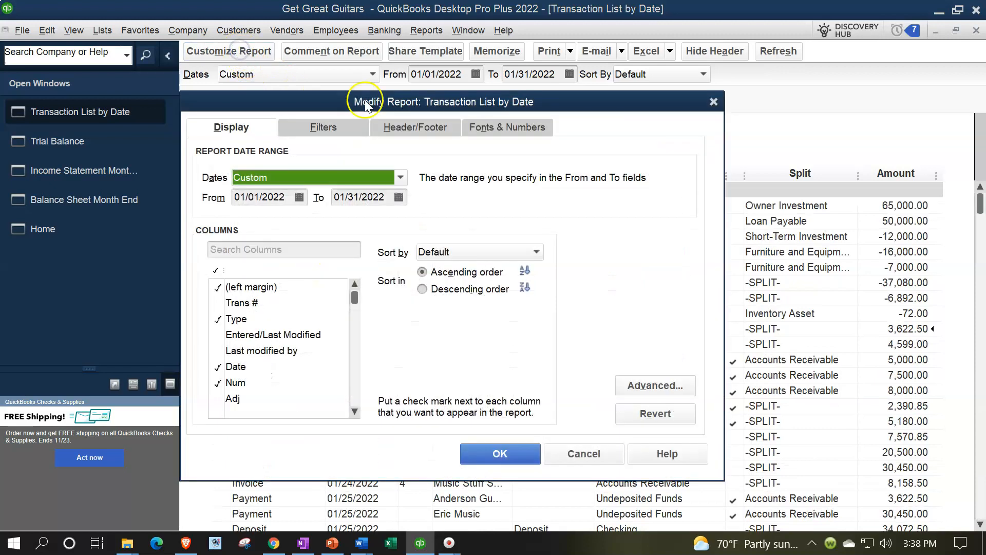
pyautogui.click(411, 130)
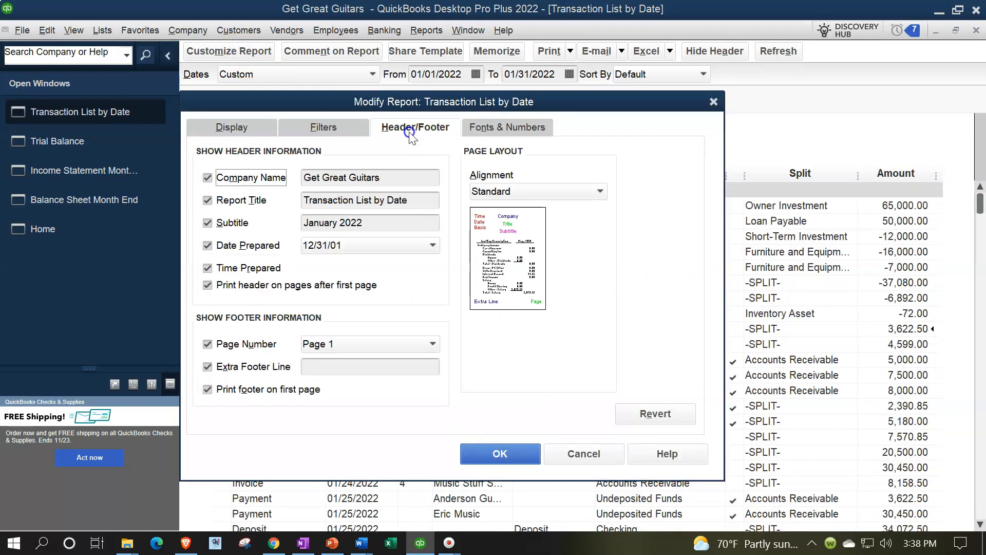
pyautogui.click(206, 246)
pyautogui.click(207, 268)
pyautogui.click(207, 285)
pyautogui.click(306, 368)
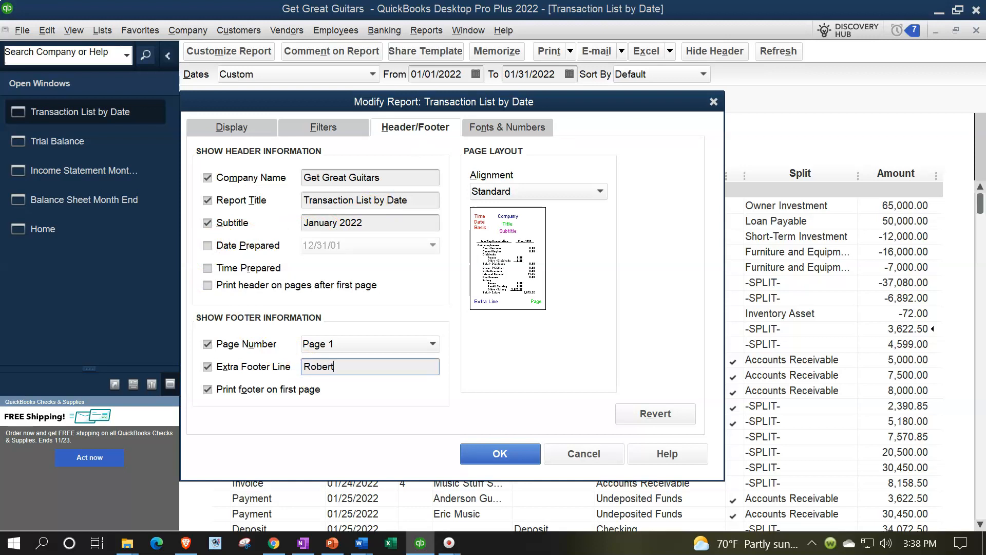
pyautogui.click(506, 452)
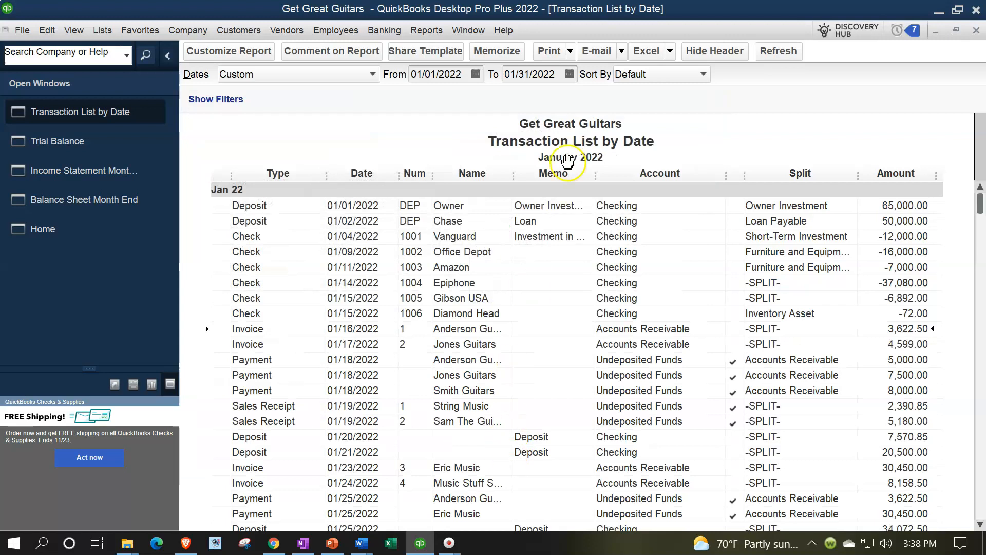
# Step: Save the transaction list as a PDF in the Month One Reports folder, named Transaction Detail followed by the month-end date
pyautogui.click(570, 51)
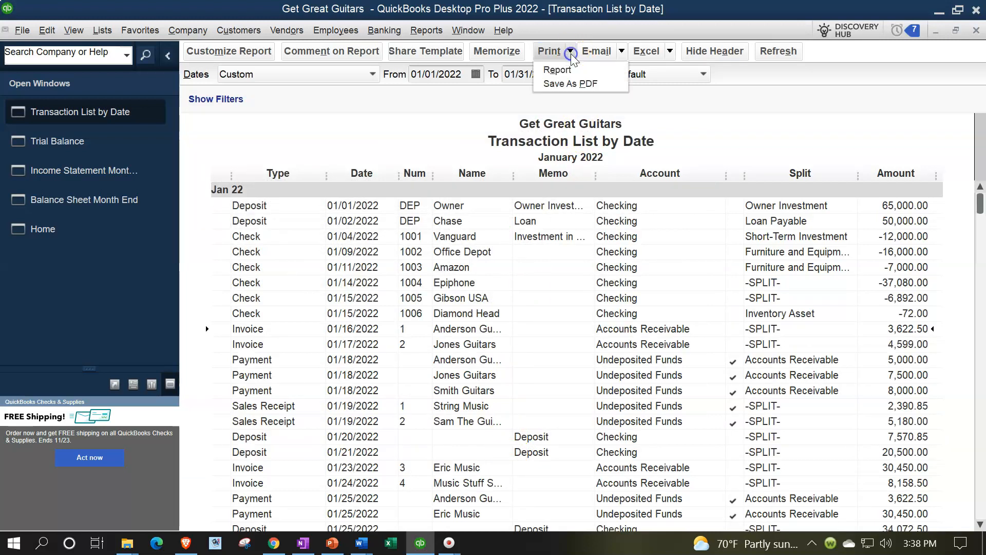
pyautogui.click(566, 84)
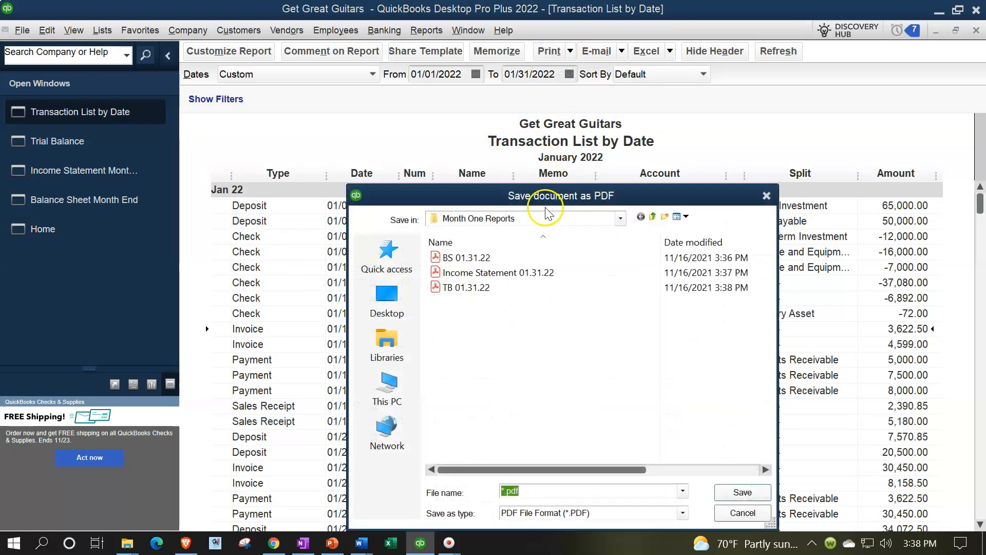
pyautogui.click(504, 491)
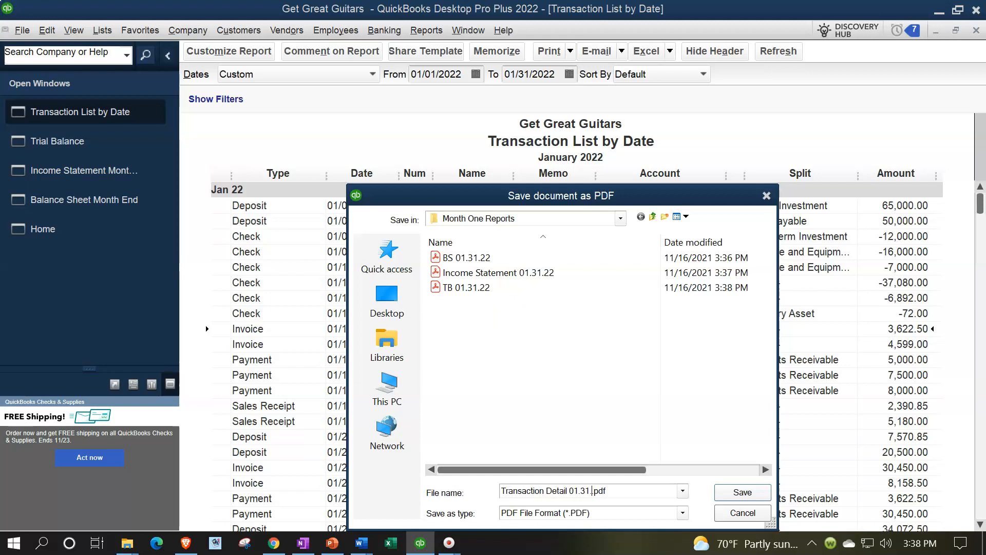
pyautogui.click(739, 491)
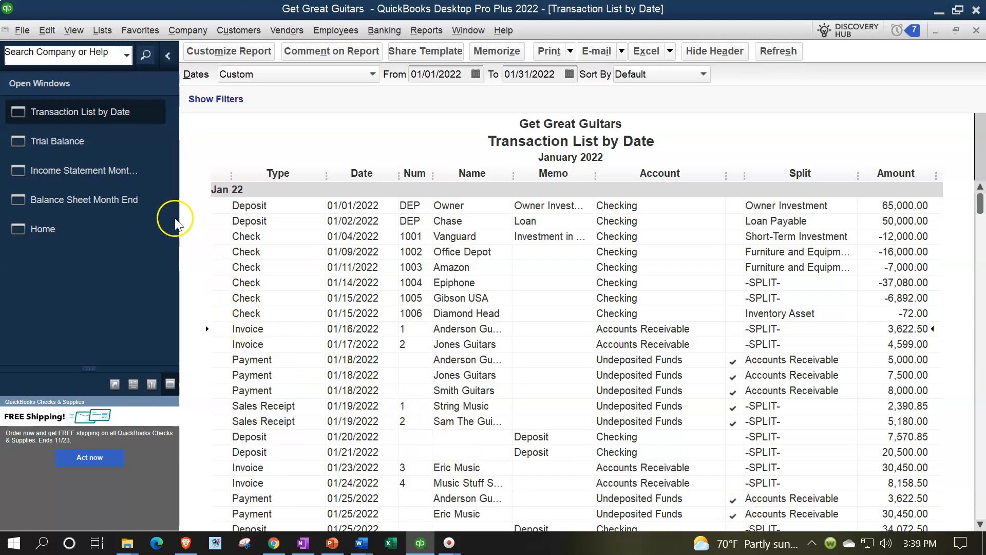
# Step: Export the Balance Sheet Month End report to a new Excel worksheet in a new workbook, keeping the default advanced options
pyautogui.click(84, 199)
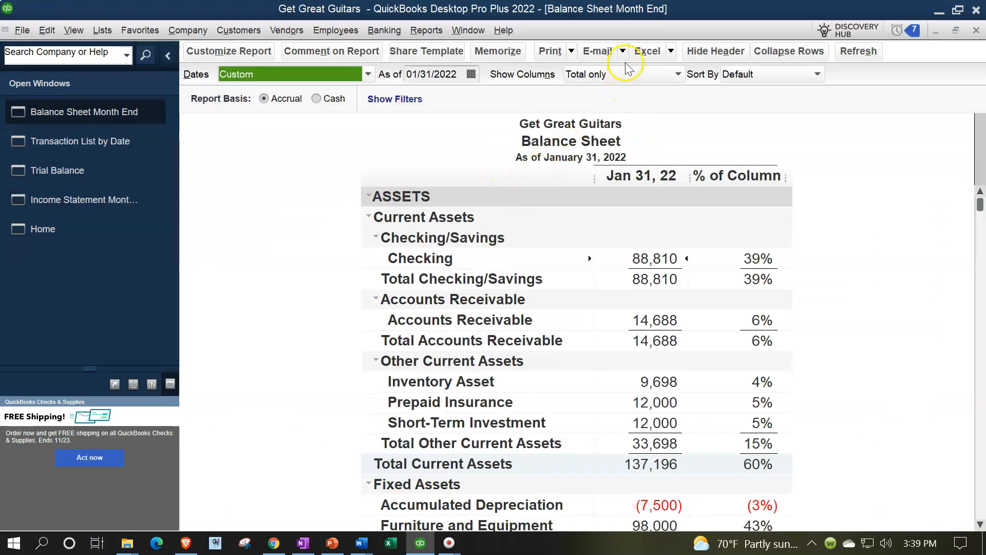
pyautogui.click(670, 51)
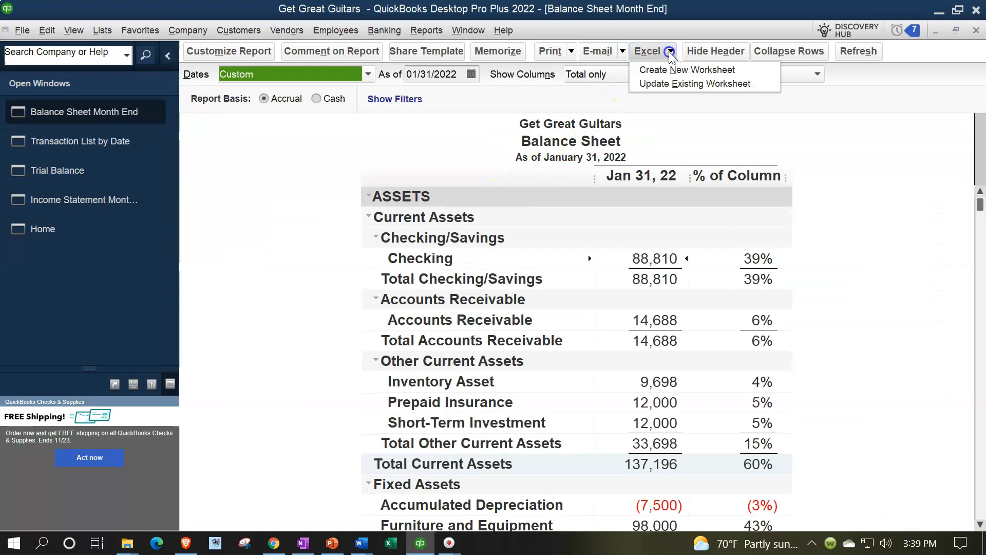
pyautogui.click(670, 70)
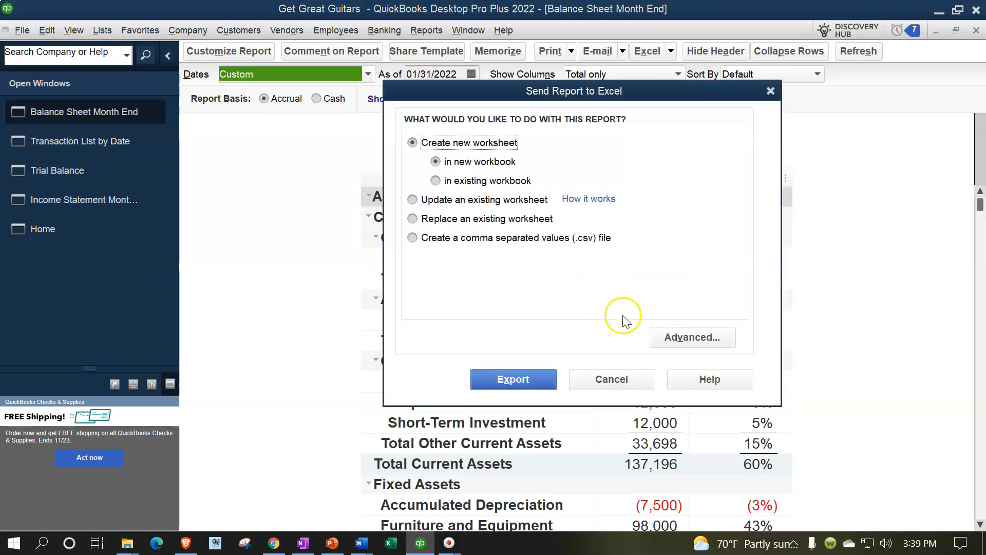
pyautogui.click(670, 336)
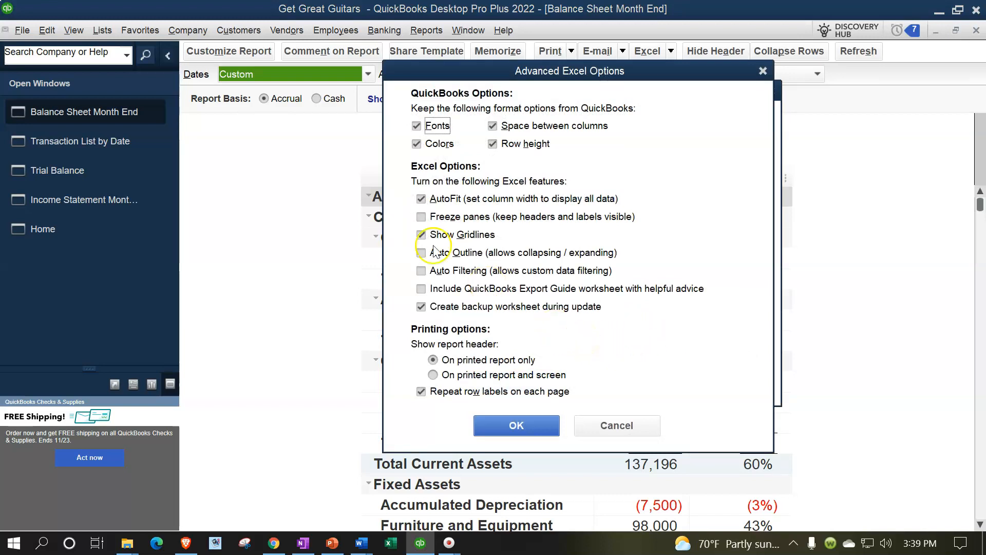
pyautogui.click(524, 424)
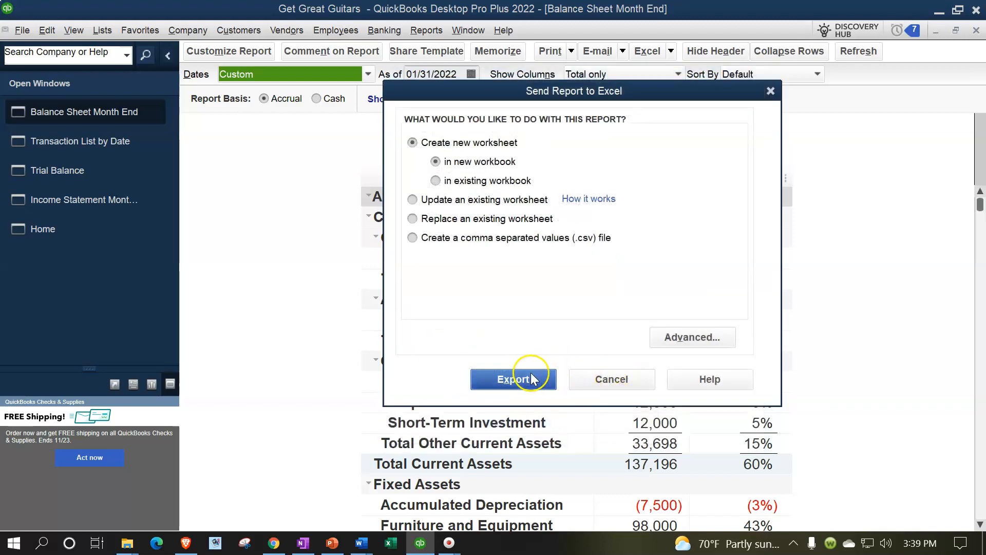
pyautogui.click(508, 379)
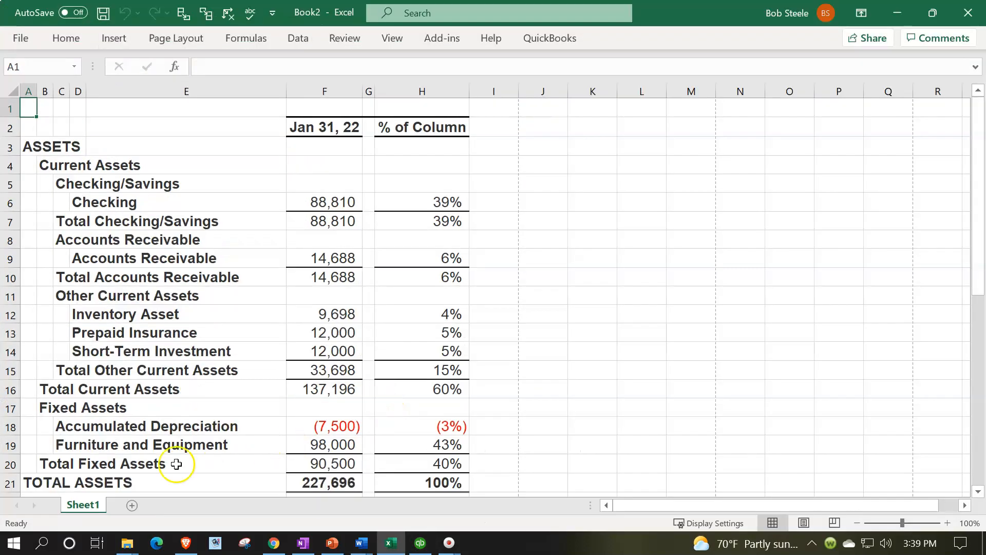
# Step: Rename the exported balance sheet's worksheet as BS and check its header in Page Layout view before returning to Normal view
pyautogui.doubleClick(82, 504)
pyautogui.write('BS')
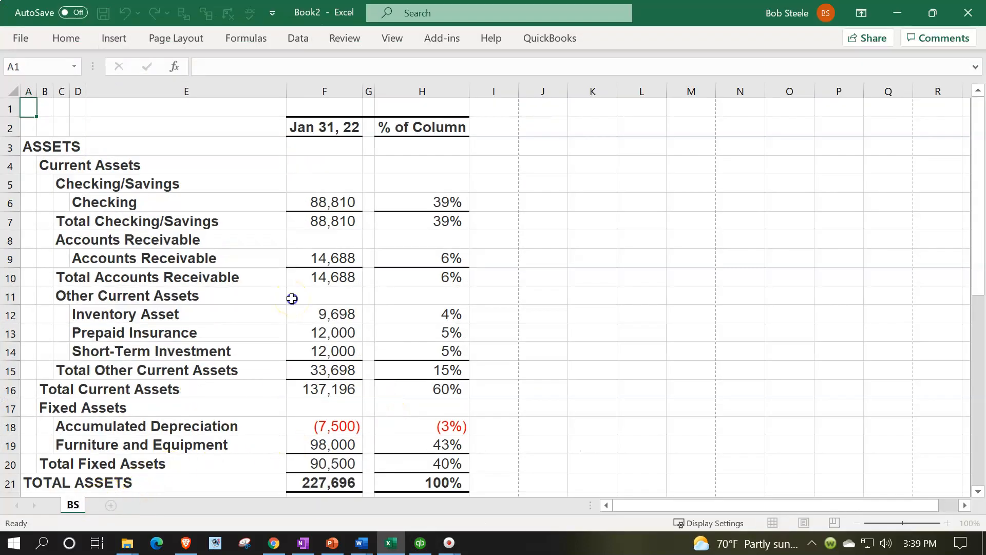
pyautogui.click(291, 298)
pyautogui.click(804, 522)
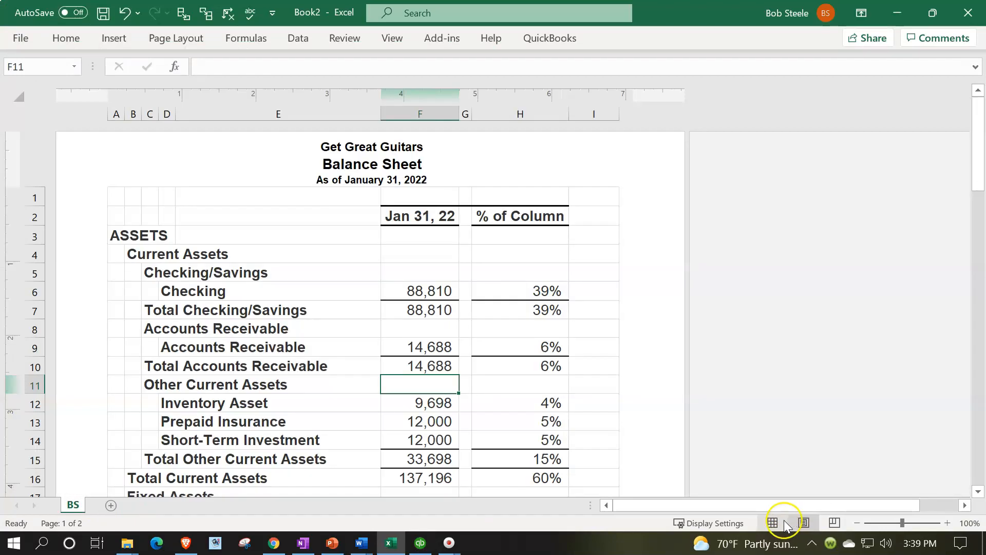
pyautogui.click(773, 522)
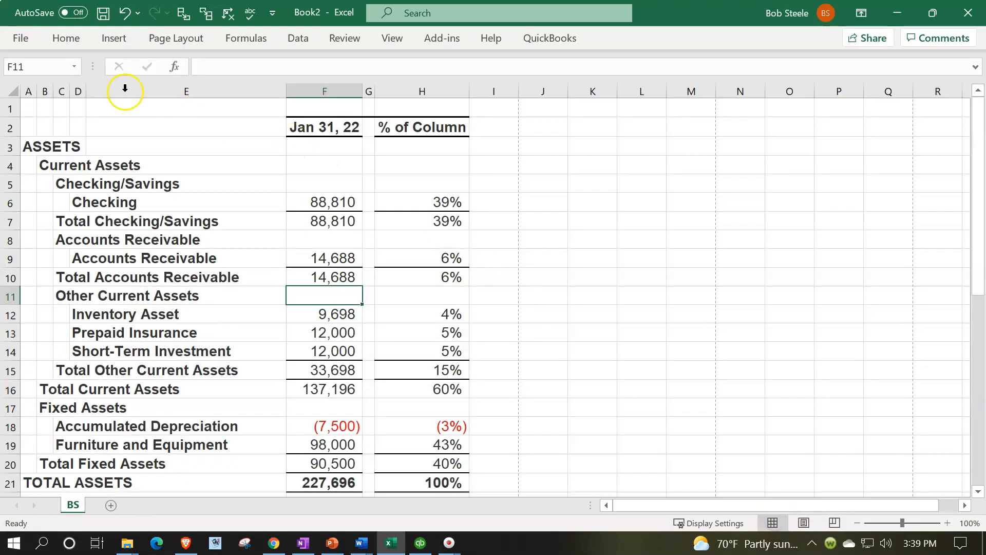
# Step: Save the workbook as Month One Reports in the course's Month One Reports folder under QuickBooks Desktop 2022 on the desktop, and close it
pyautogui.click(18, 36)
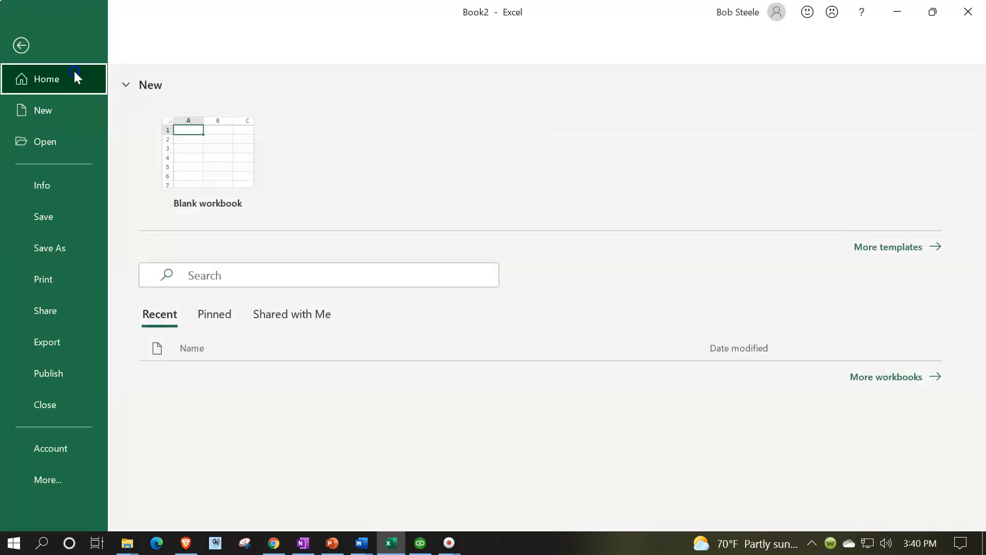
pyautogui.click(51, 248)
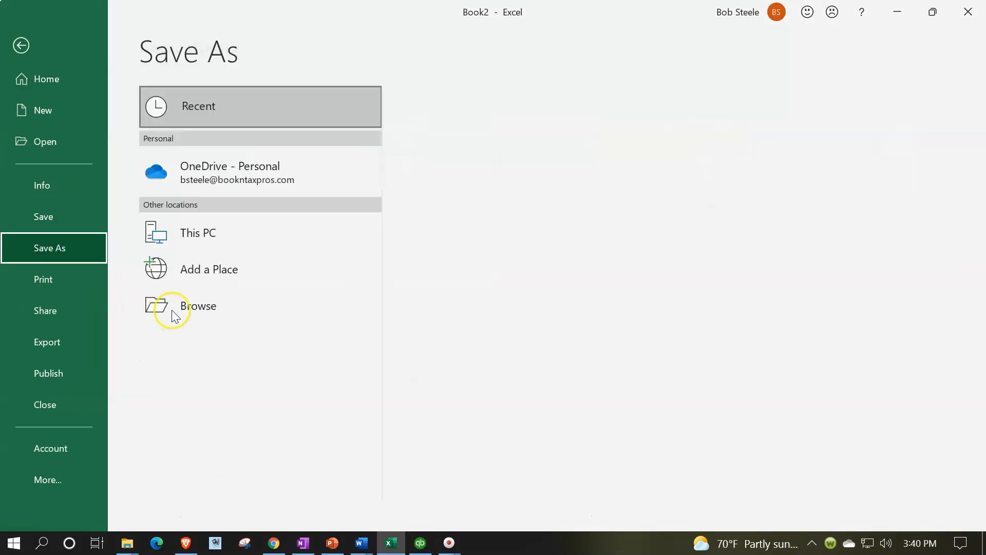
pyautogui.click(196, 310)
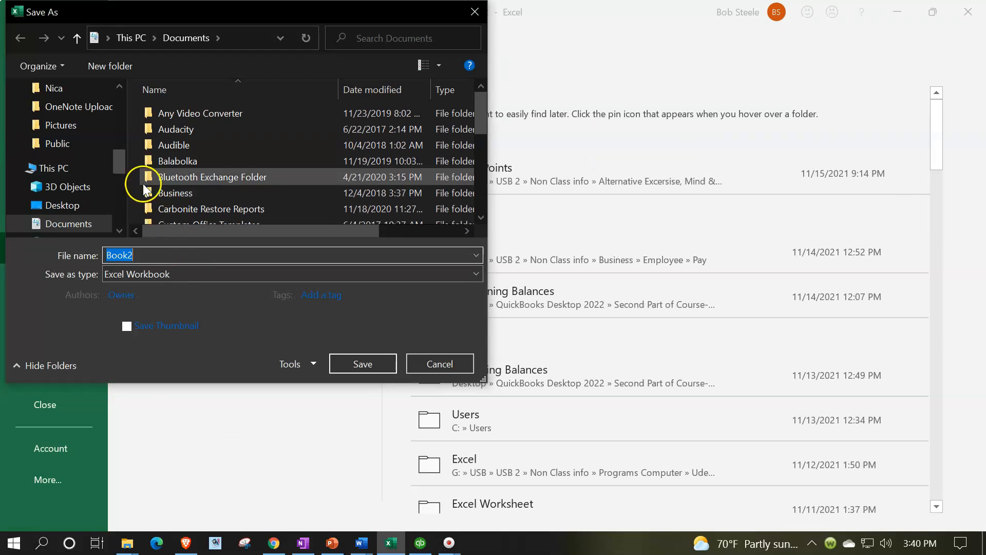
pyautogui.click(90, 201)
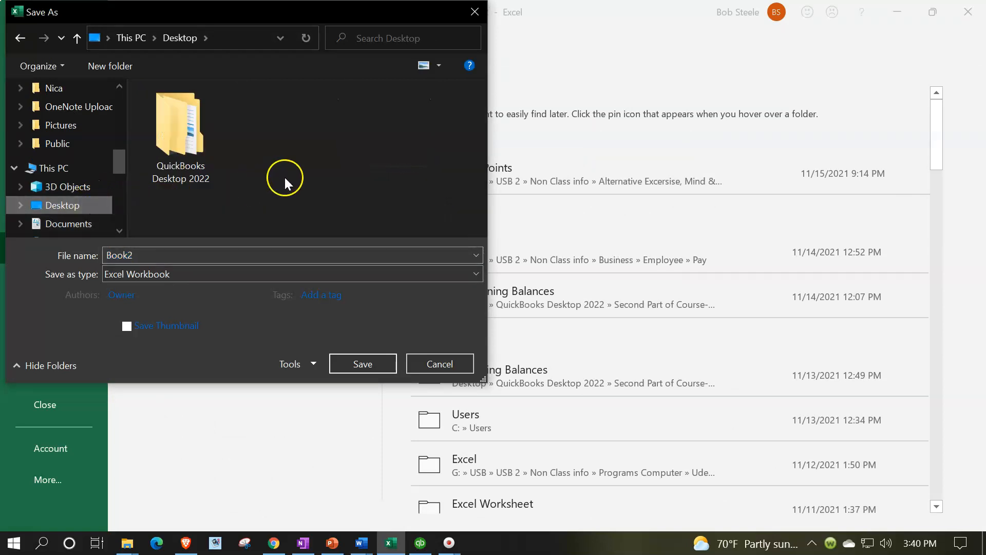
pyautogui.click(182, 140)
pyautogui.doubleClick(181, 140)
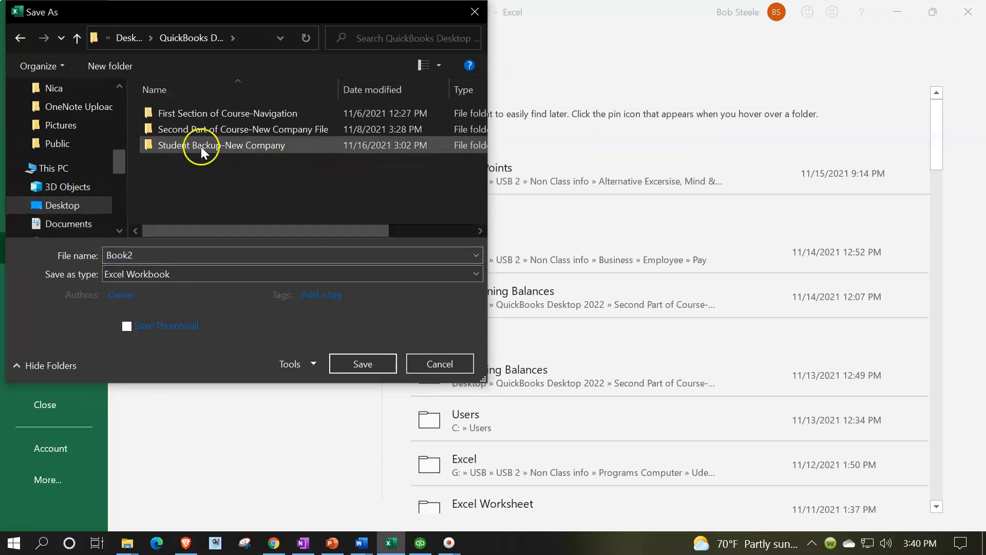
pyautogui.click(194, 130)
pyautogui.doubleClick(194, 129)
pyautogui.click(202, 159)
pyautogui.doubleClick(203, 158)
pyautogui.click(189, 131)
pyautogui.doubleClick(189, 131)
pyautogui.click(136, 256)
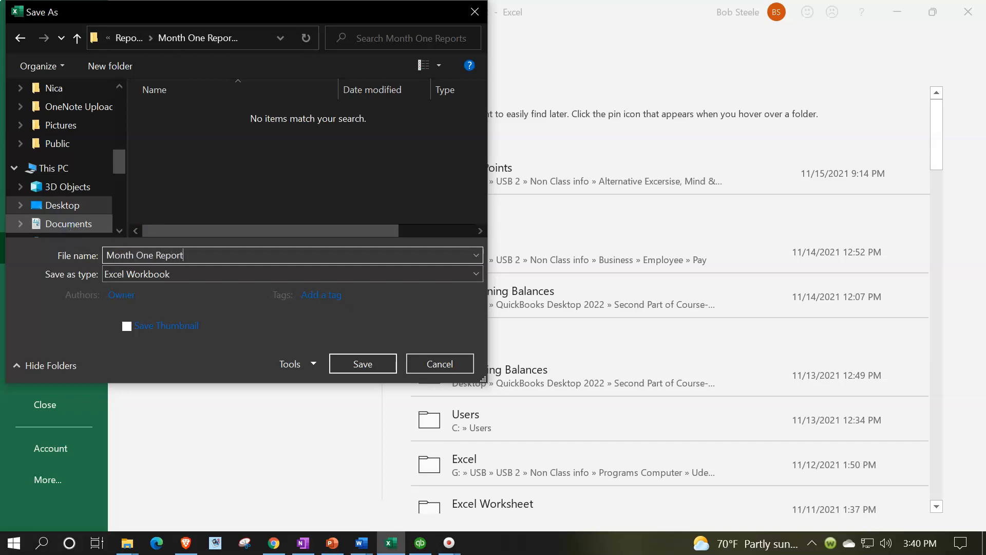
pyautogui.click(362, 360)
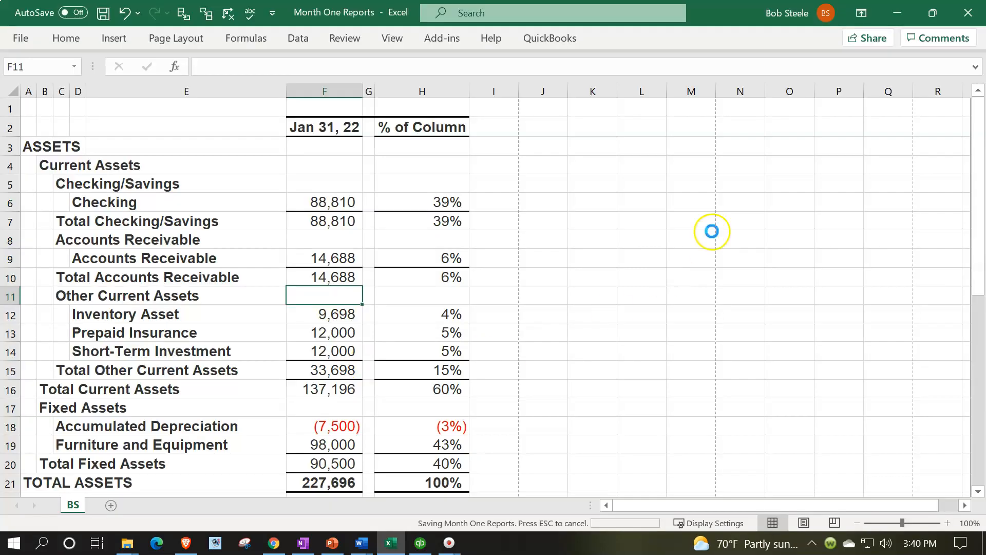
pyautogui.click(976, 12)
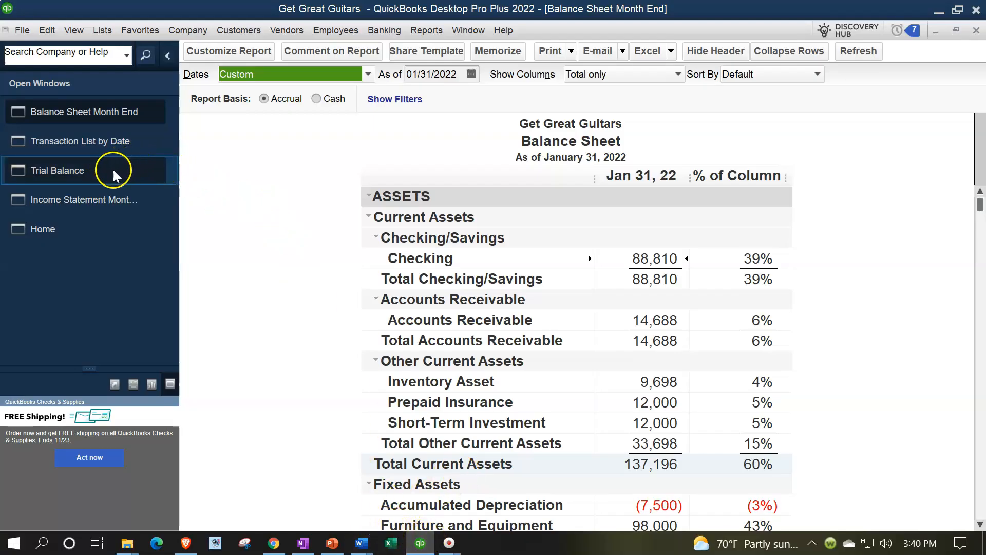
# Step: Export the Income Statement Month End report from QuickBooks to a new worksheet in the existing Month One Reports workbook
pyautogui.click(99, 200)
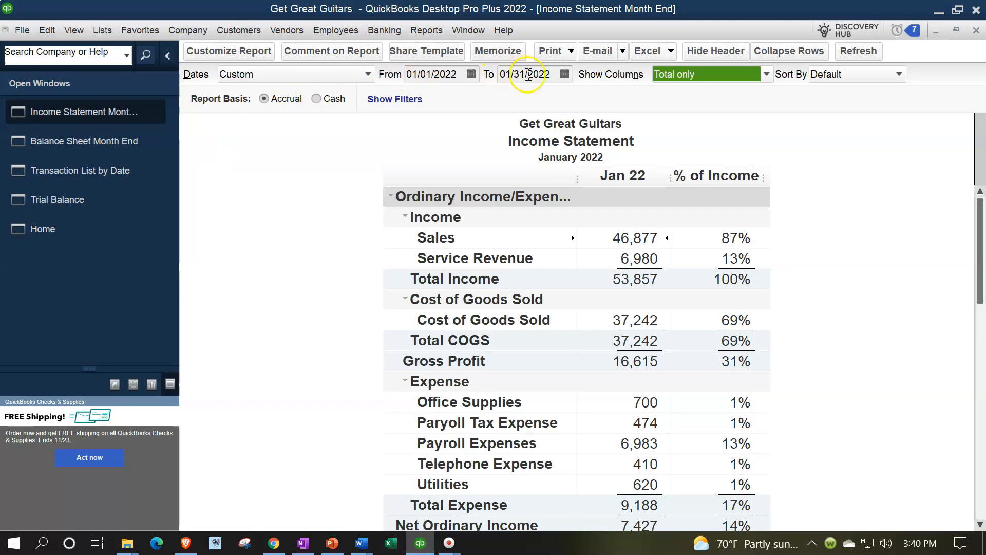
pyautogui.click(670, 51)
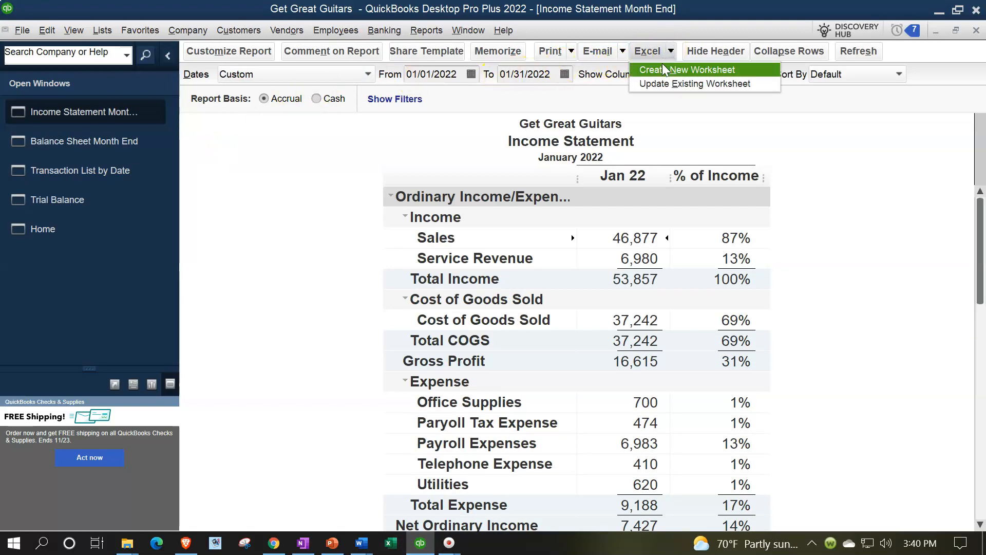
pyautogui.click(670, 72)
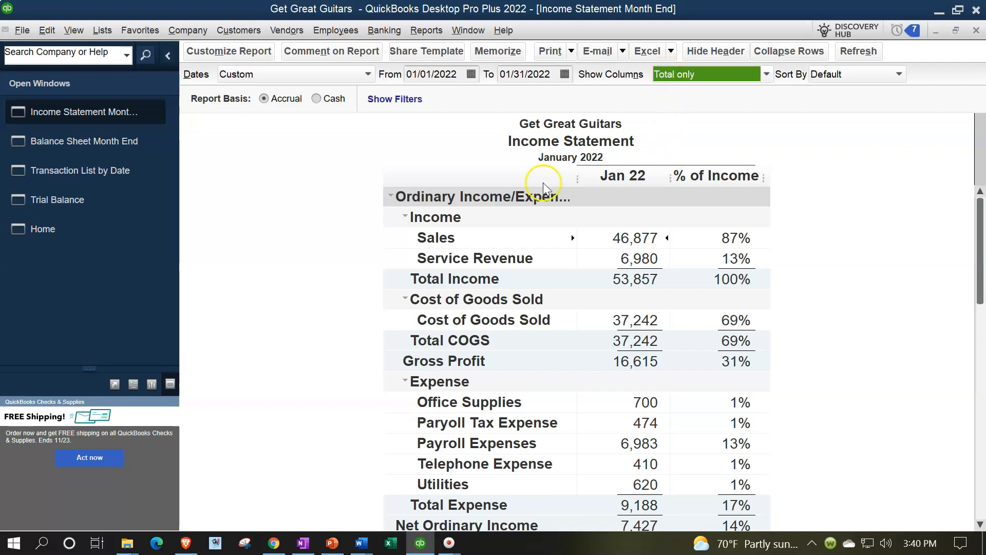
pyautogui.click(436, 181)
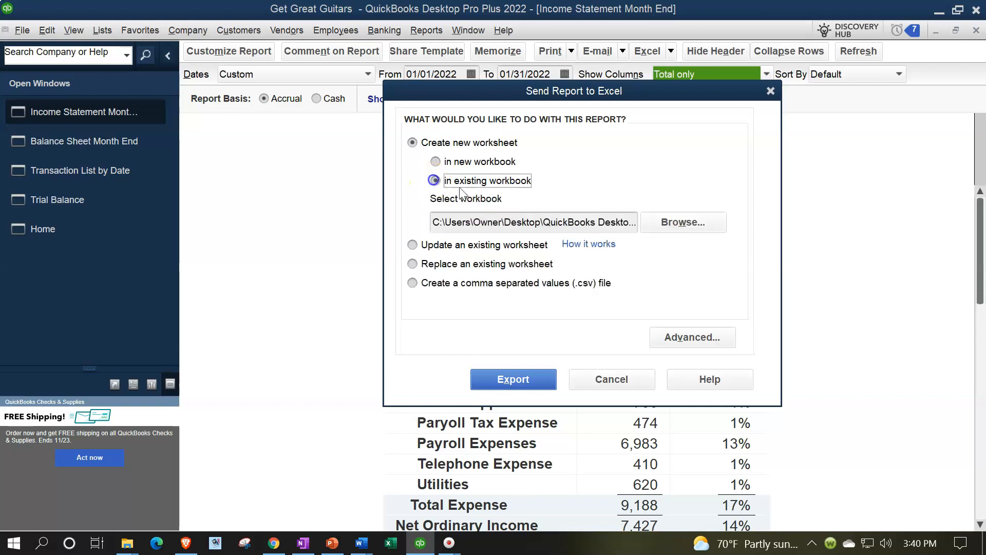
pyautogui.click(665, 221)
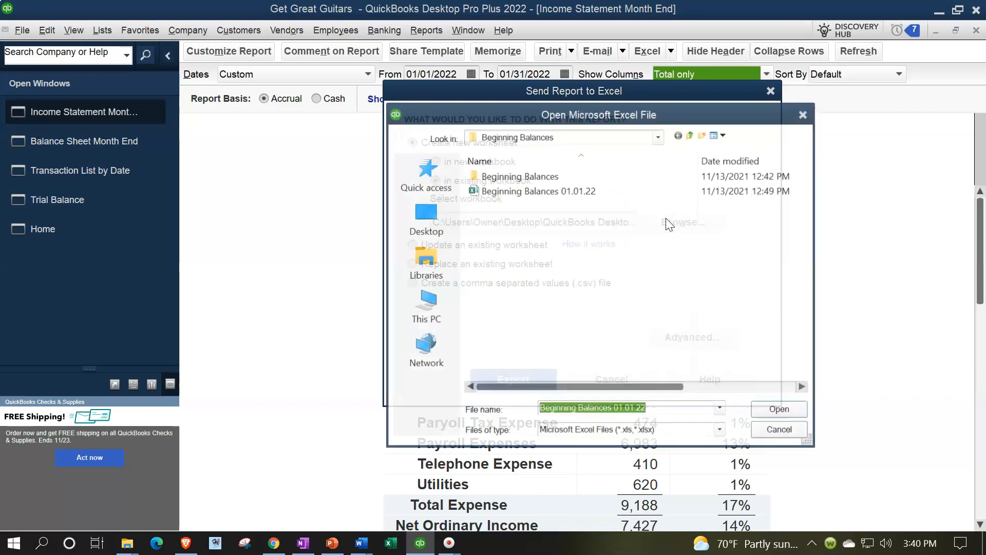
pyautogui.click(658, 136)
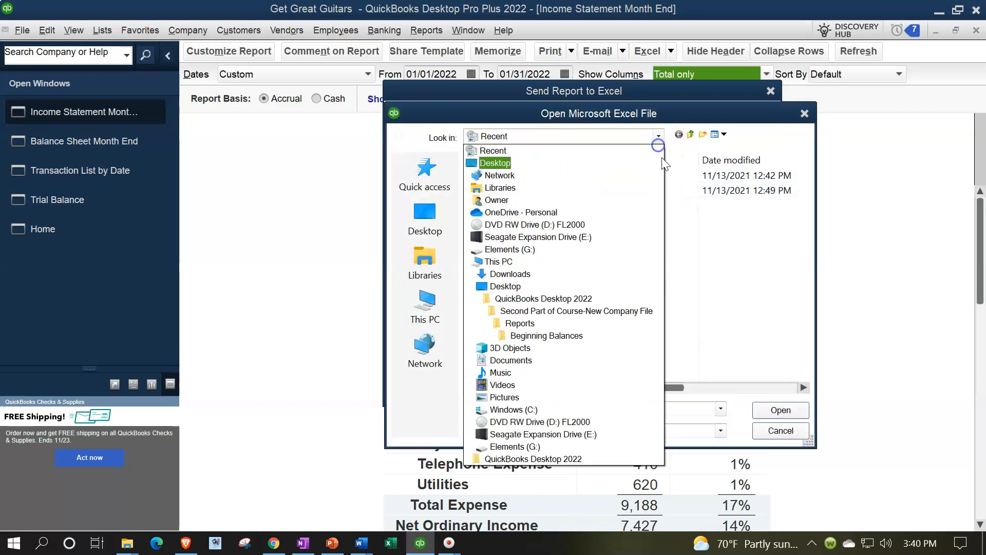
pyautogui.click(520, 323)
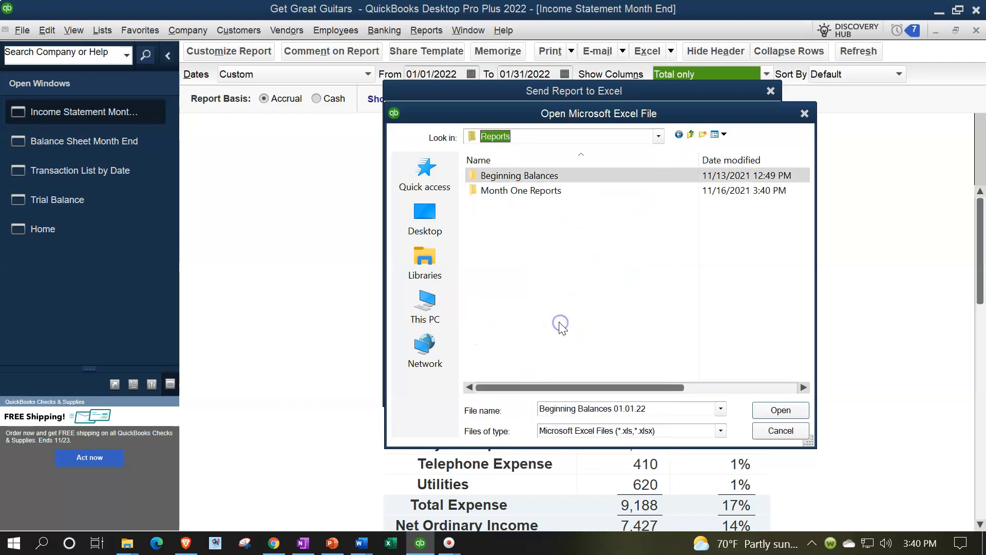
pyautogui.doubleClick(486, 192)
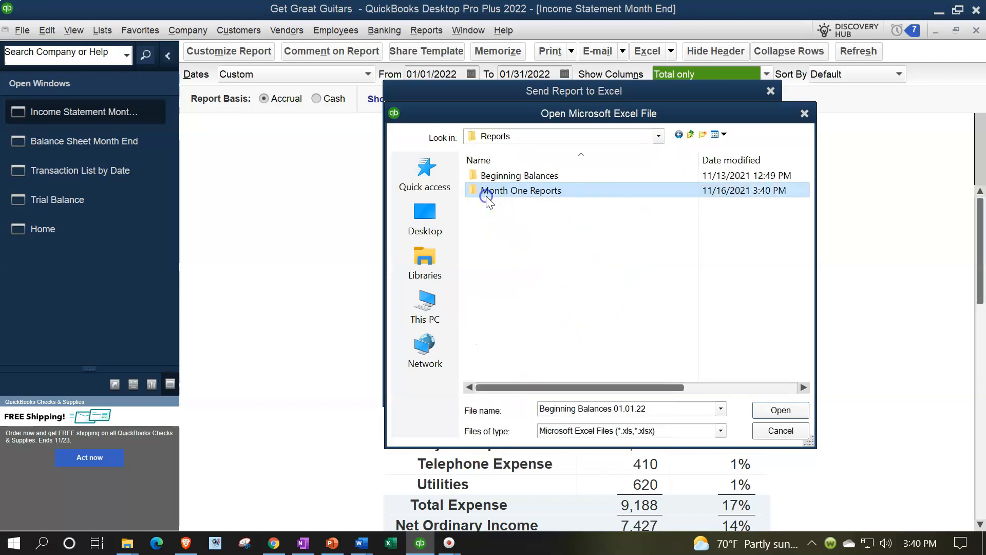
pyautogui.doubleClick(495, 176)
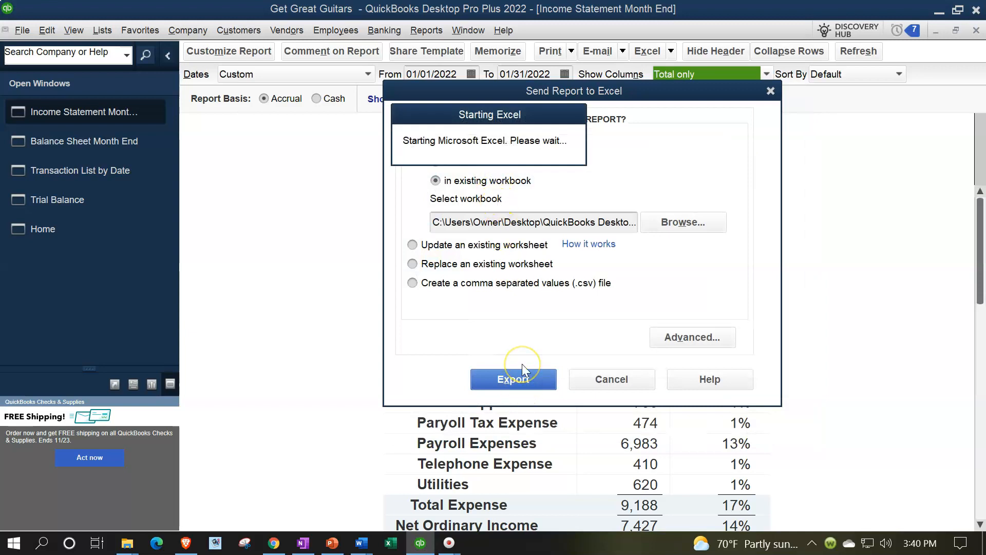
pyautogui.click(577, 110)
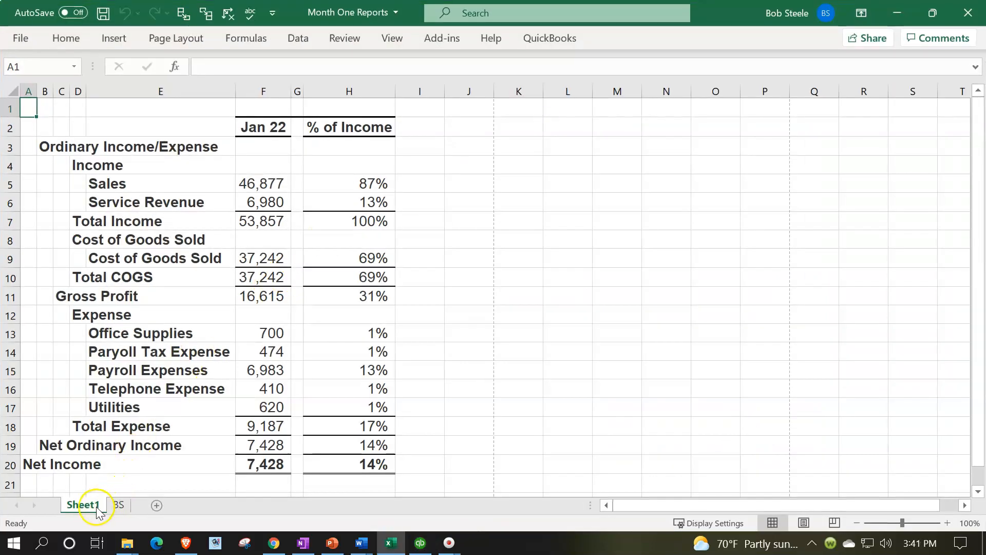
# Step: Move the income statement worksheet after BS, rename it IS, and check it in Page Layout view before returning to Normal view
pyautogui.moveTo(131, 509); pyautogui.dragTo(131, 509)
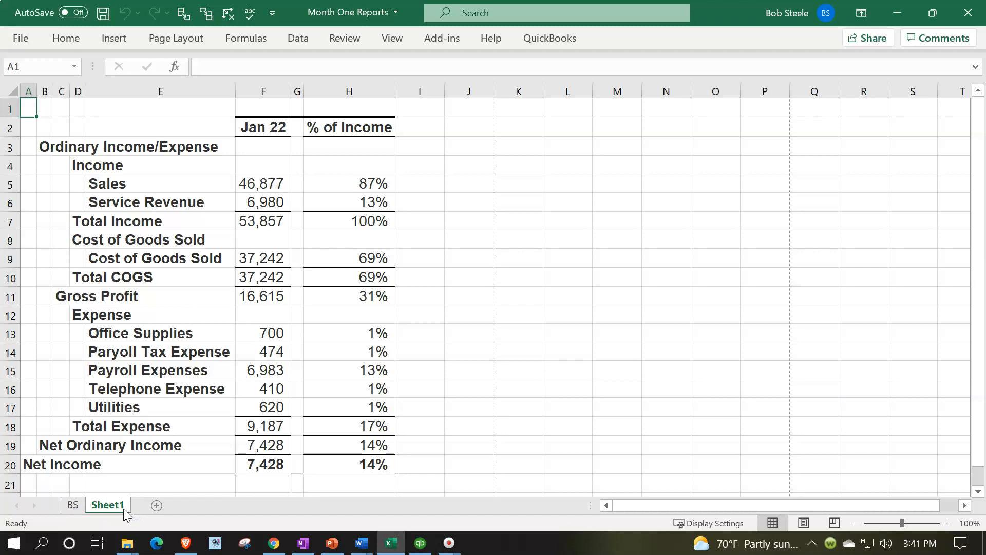
pyautogui.doubleClick(123, 508)
pyautogui.write('IS')
pyautogui.click(227, 363)
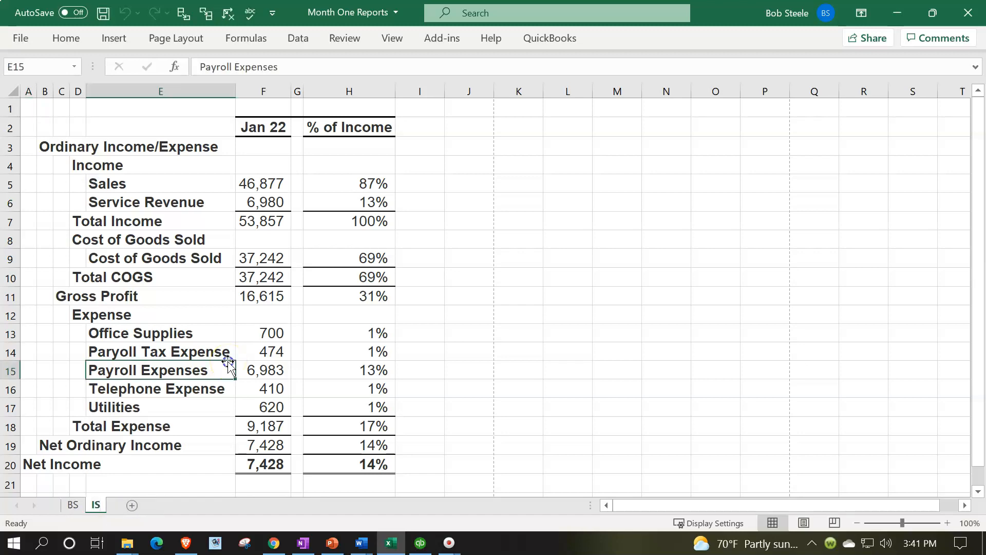
pyautogui.click(807, 525)
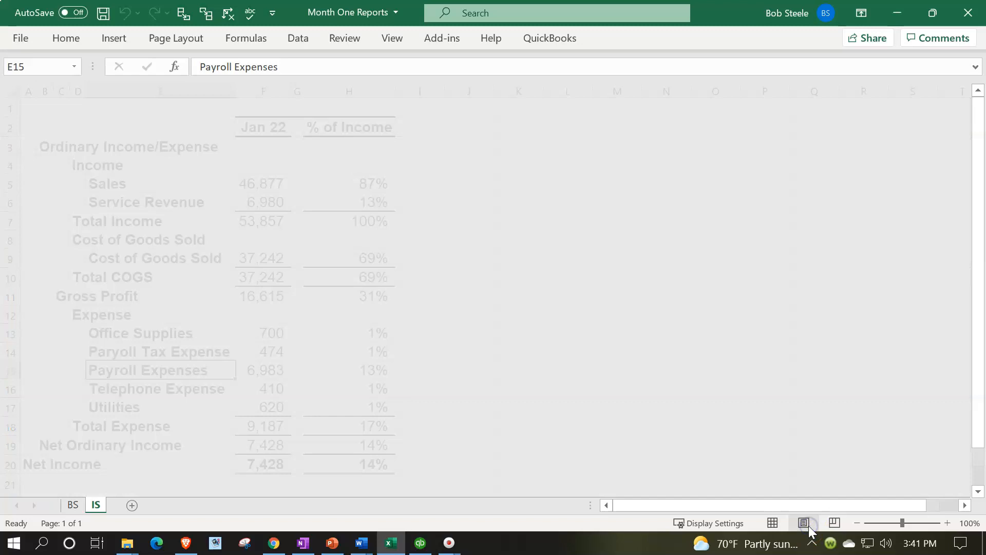
pyautogui.click(769, 522)
# Step: Keep the ribbon permanently expanded, and close the Month One Reports workbook with its changes saved
pyautogui.click(116, 40)
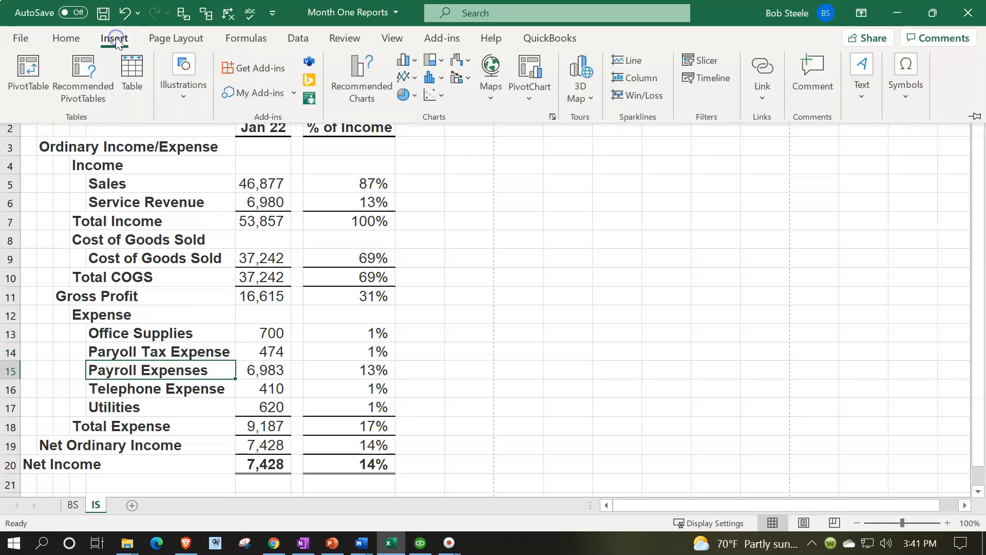
pyautogui.click(975, 115)
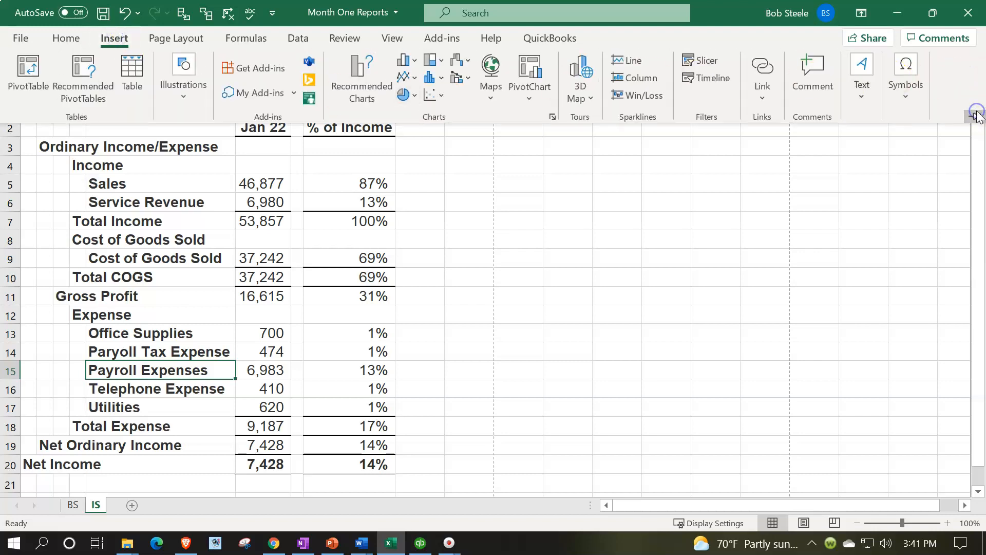
pyautogui.click(614, 253)
pyautogui.click(969, 13)
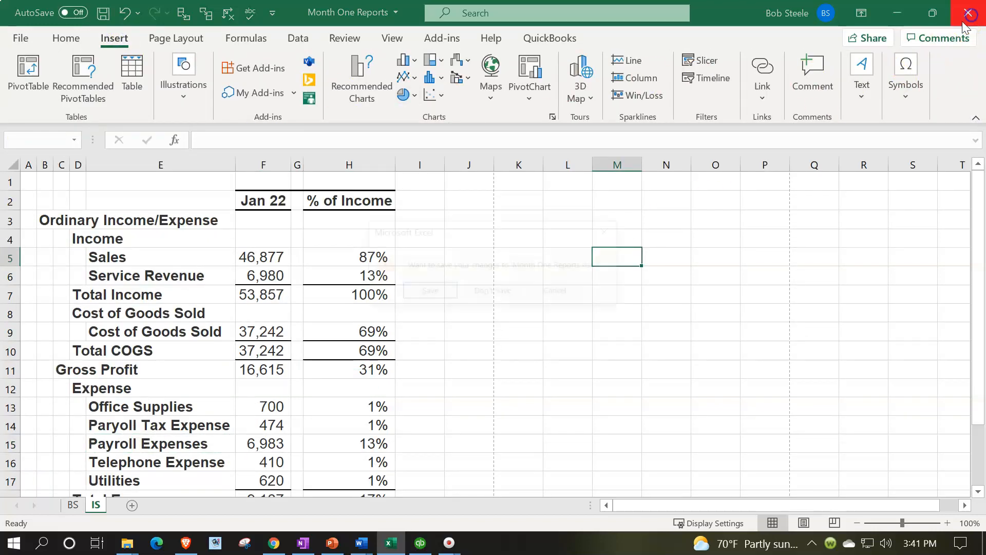
pyautogui.click(425, 285)
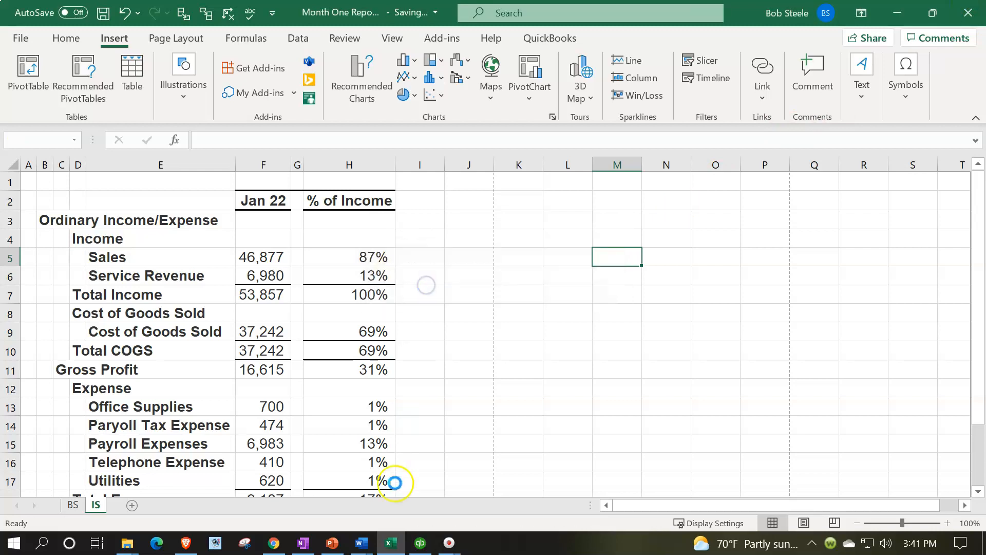
# Step: Switch to QuickBooks and export the Trial Balance report to a new worksheet in the existing Month One Reports workbook
pyautogui.click(419, 542)
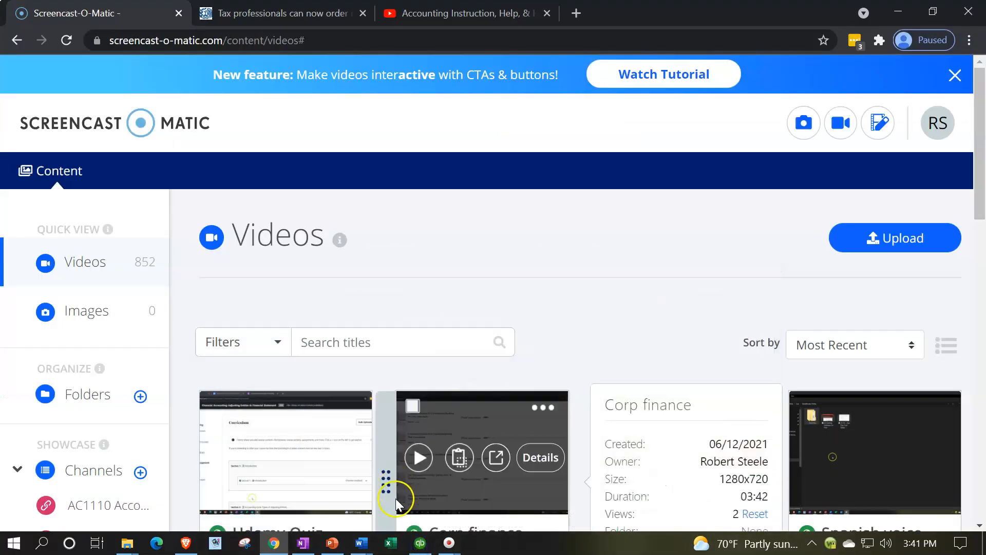
pyautogui.click(419, 543)
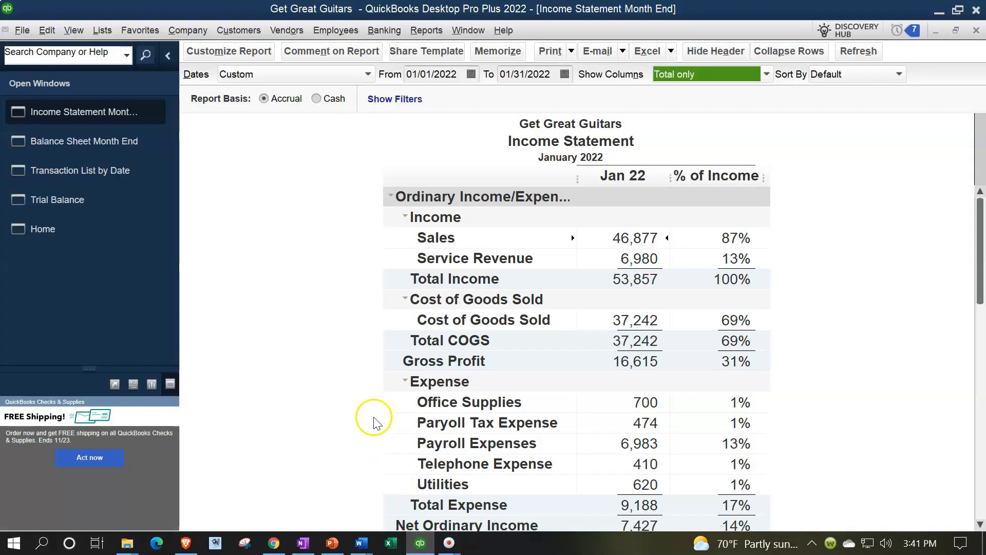
pyautogui.click(100, 203)
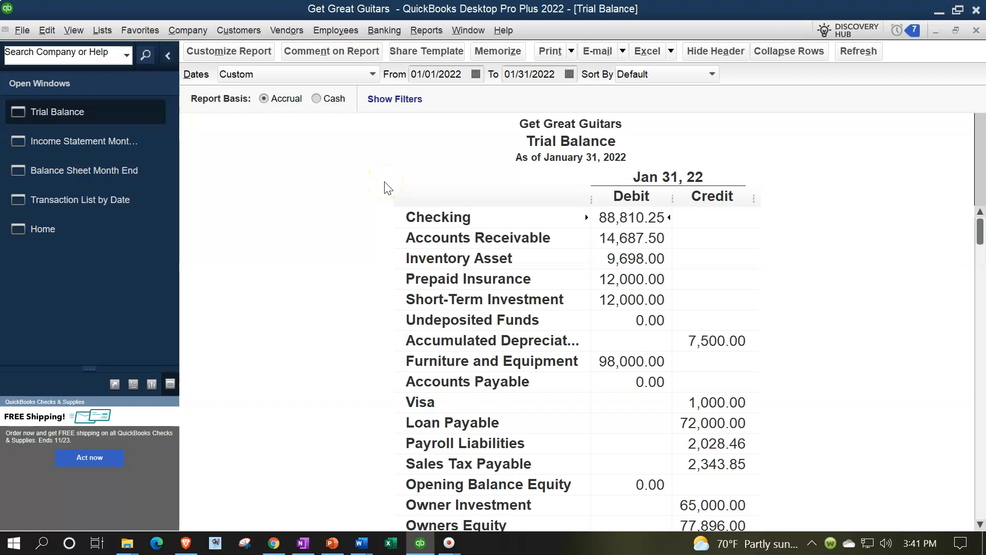
pyautogui.click(665, 51)
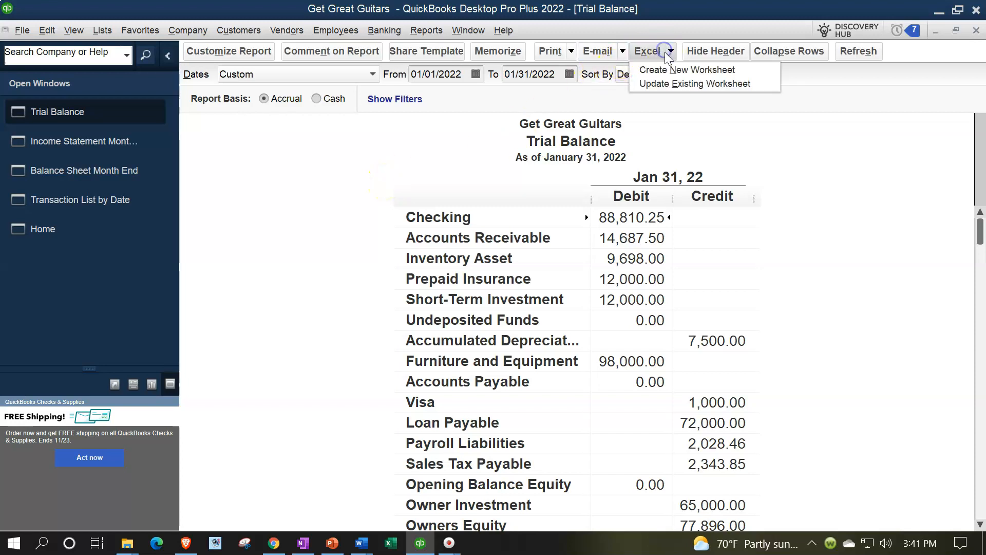
pyautogui.click(663, 69)
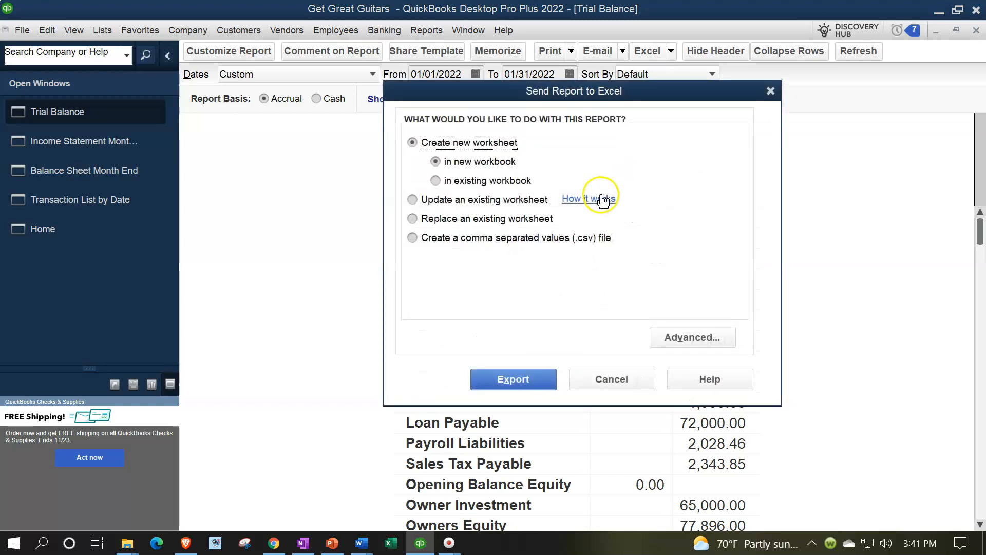
pyautogui.click(497, 181)
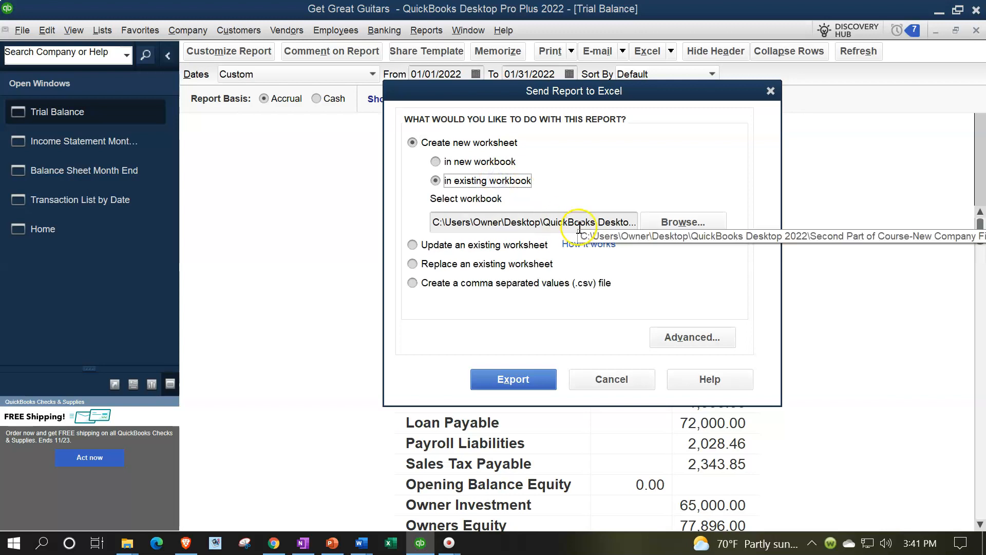
pyautogui.click(535, 378)
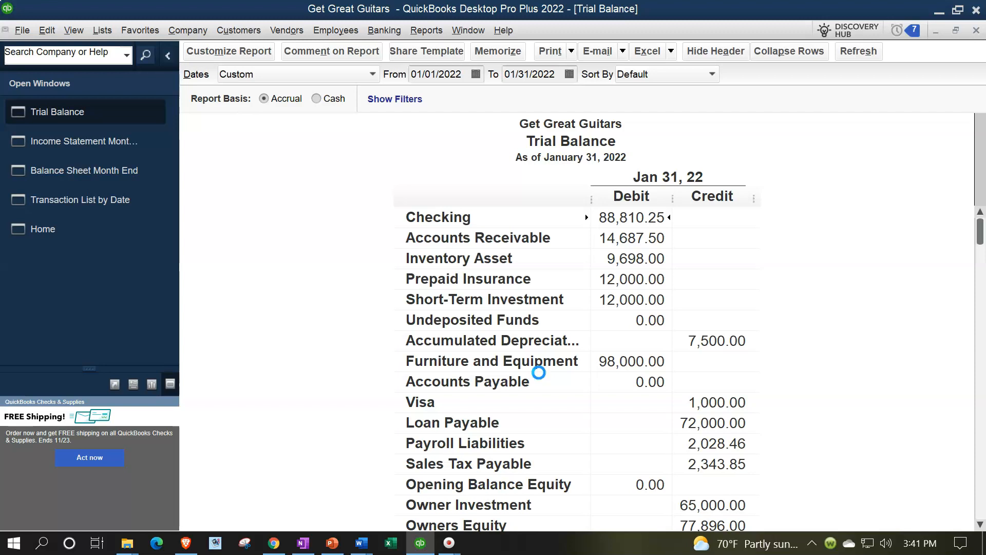
# Step: Discard the Trial Balance export by closing the Beginning Balances 01.01.22 workbook without saving
pyautogui.click(537, 108)
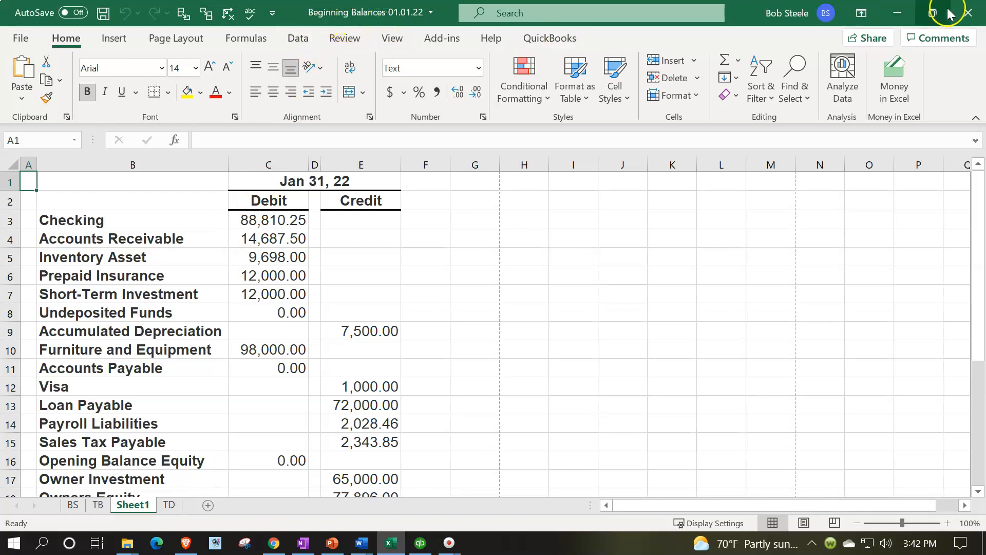
pyautogui.click(968, 12)
pyautogui.click(494, 297)
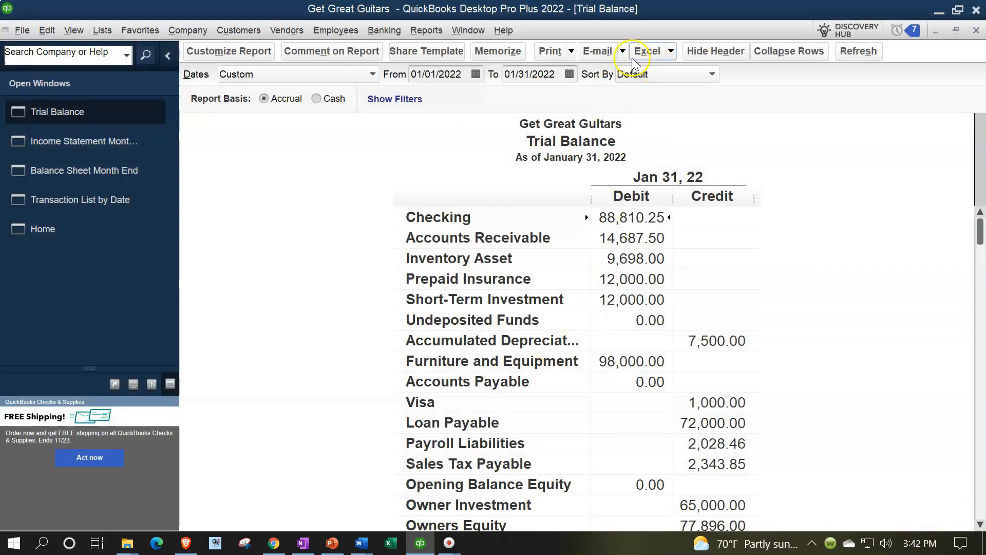
# Step: Export the Trial Balance report from QuickBooks to a new worksheet in the Month One Reports workbook, found in the Reports > Month One Reports folder
pyautogui.click(669, 52)
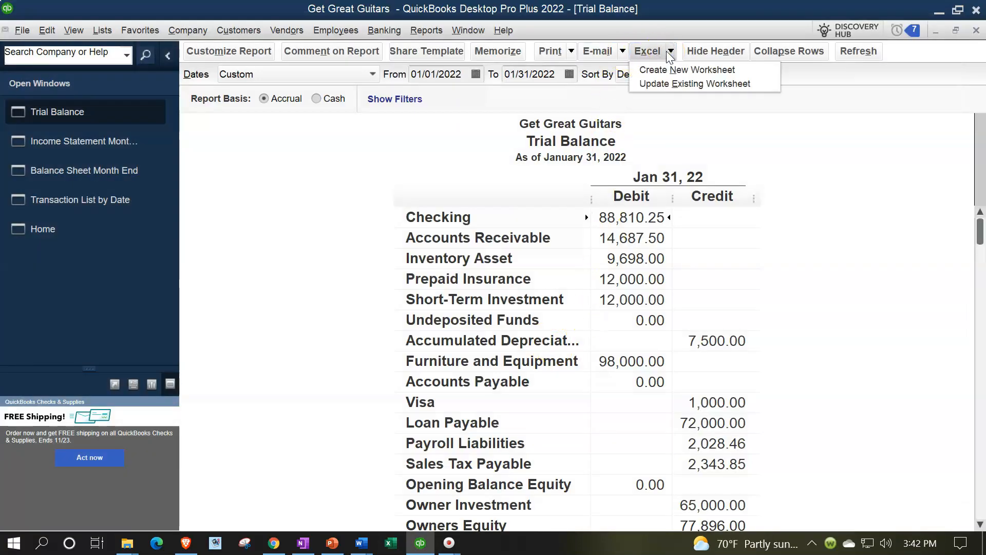
pyautogui.click(648, 85)
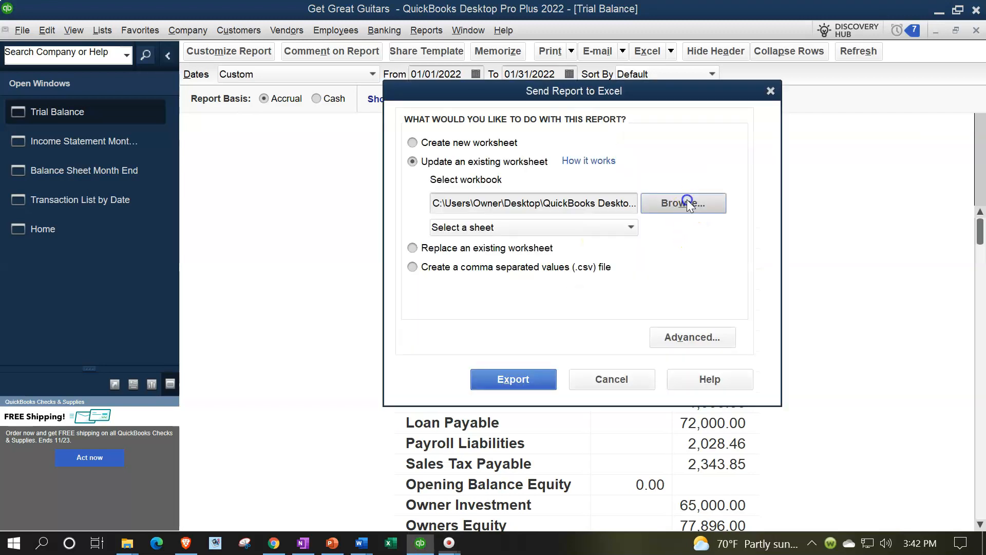
pyautogui.click(673, 201)
pyautogui.click(658, 136)
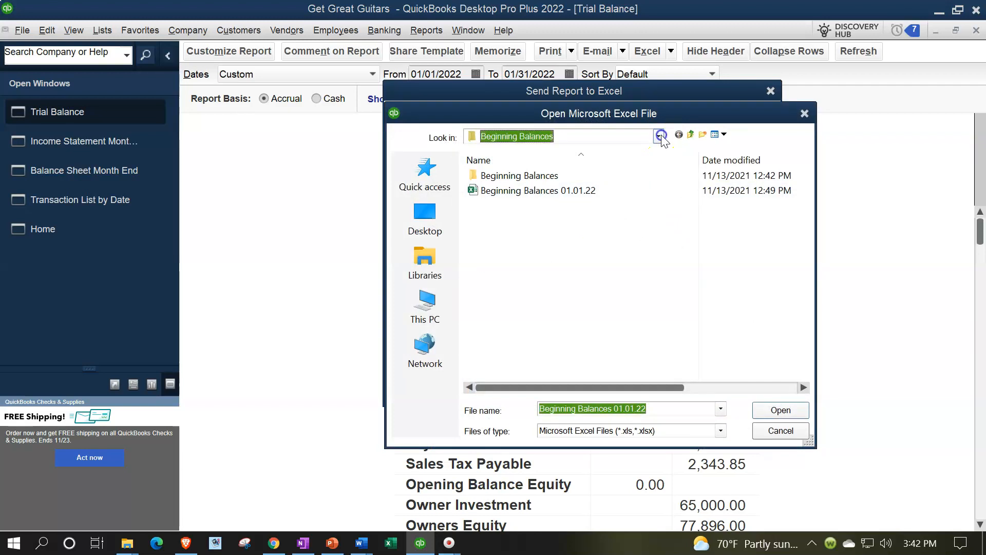
pyautogui.click(549, 324)
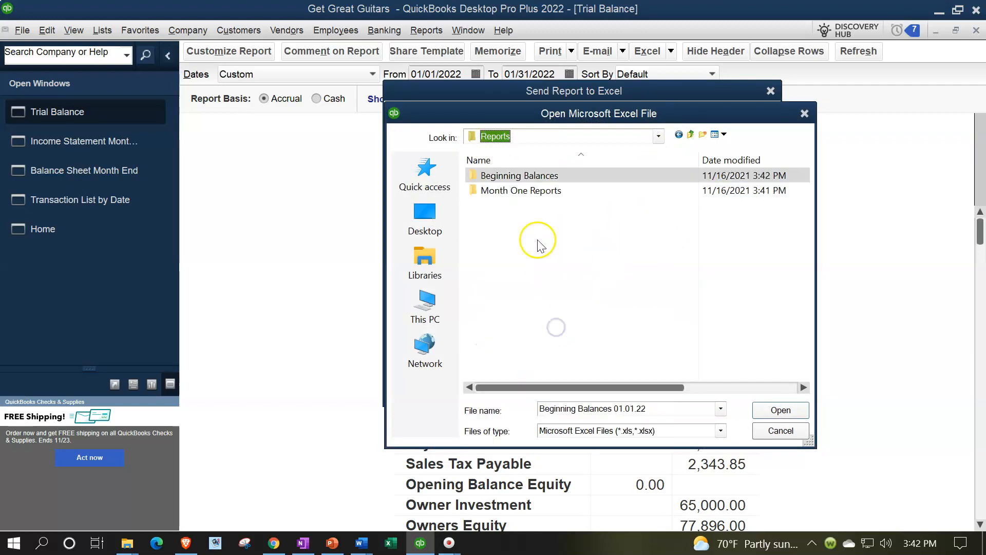
pyautogui.doubleClick(504, 195)
pyautogui.doubleClick(502, 179)
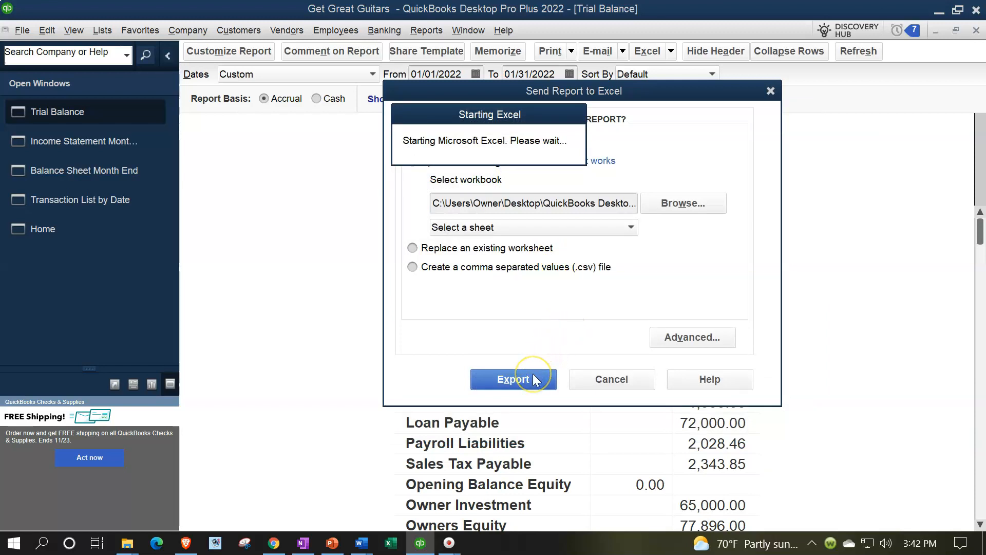
pyautogui.click(532, 374)
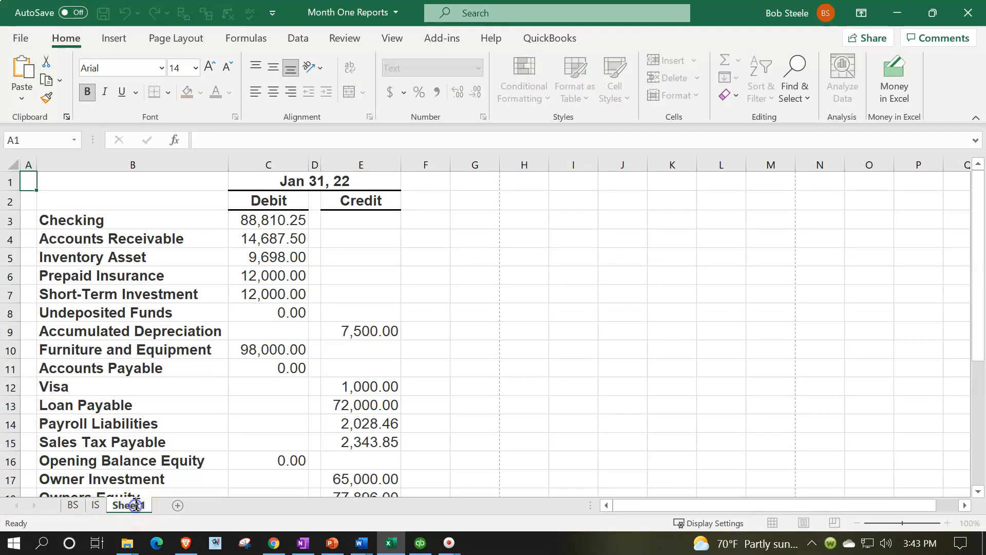
# Step: Rename the trial balance worksheet TB, and close the Month One Reports workbook with its changes saved
pyautogui.doubleClick(114, 503)
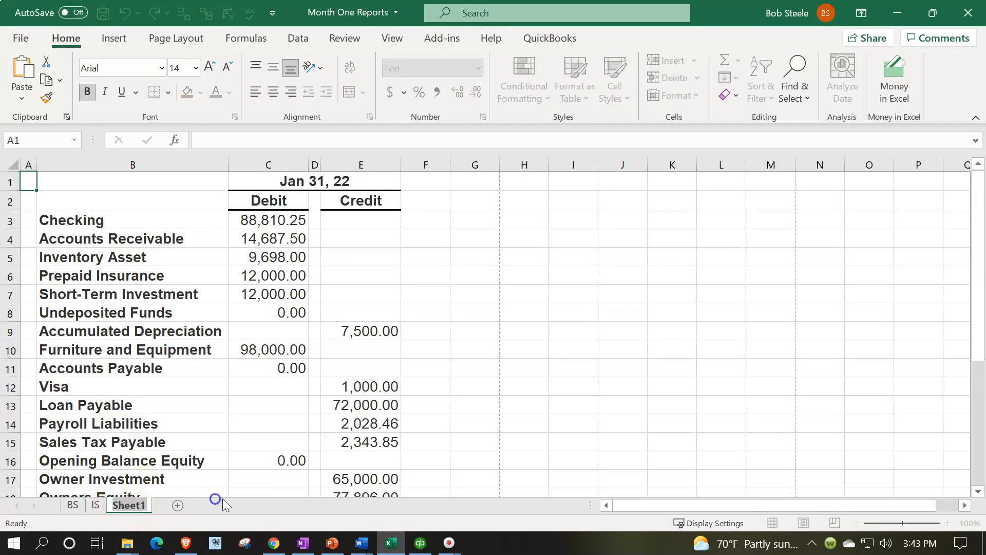
pyautogui.write('TB')
pyautogui.click(332, 398)
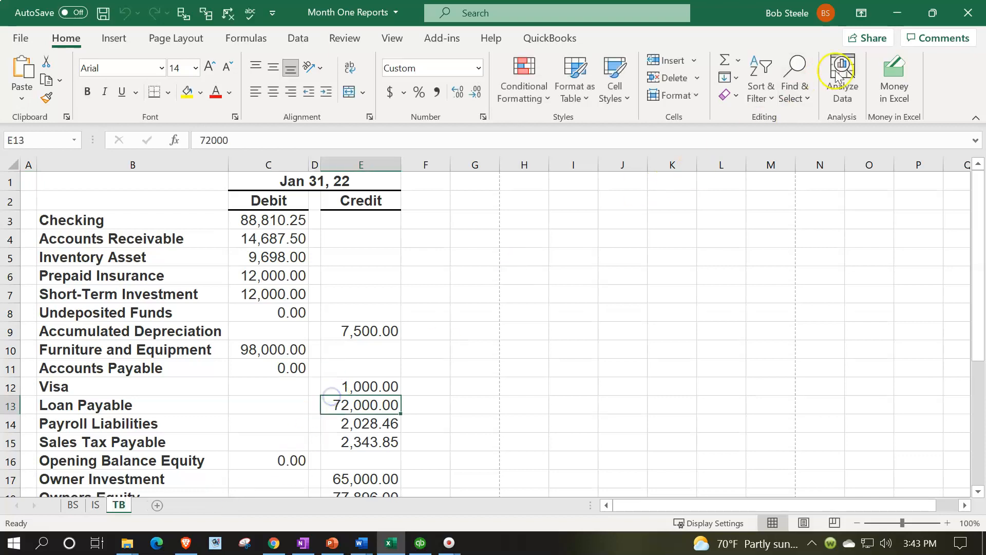
pyautogui.click(967, 12)
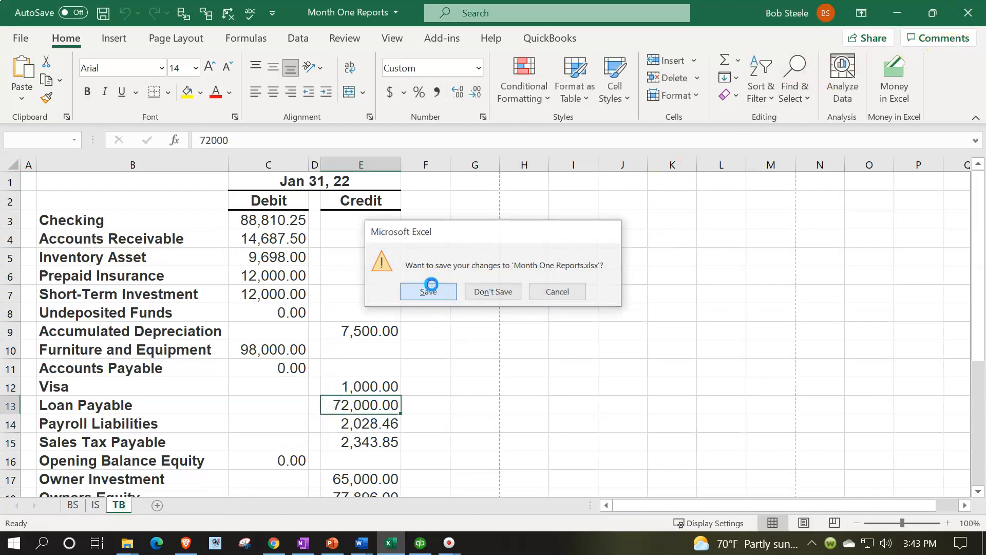
pyautogui.click(434, 290)
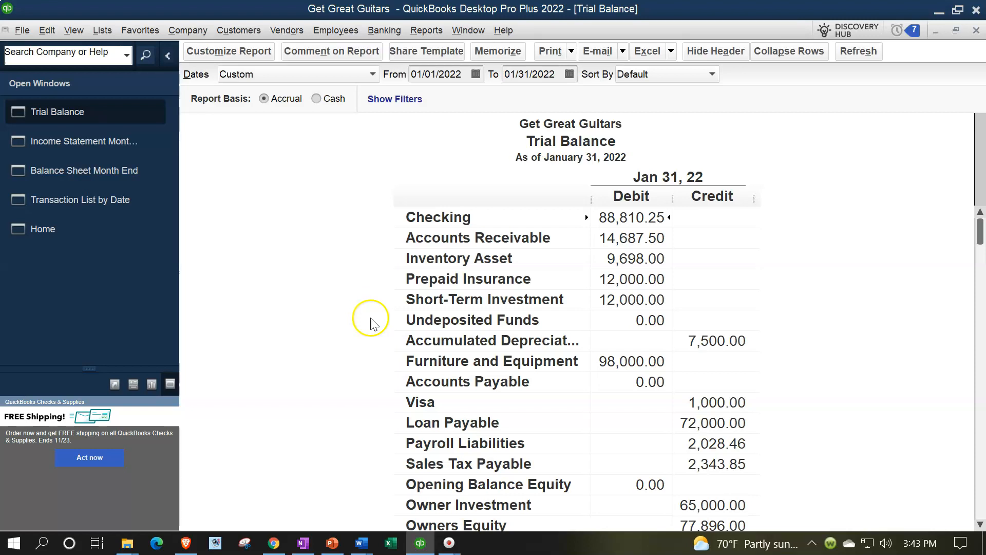
# Step: Export the Transaction List by Date report from QuickBooks to a new worksheet in the existing Month One Reports workbook
pyautogui.click(91, 202)
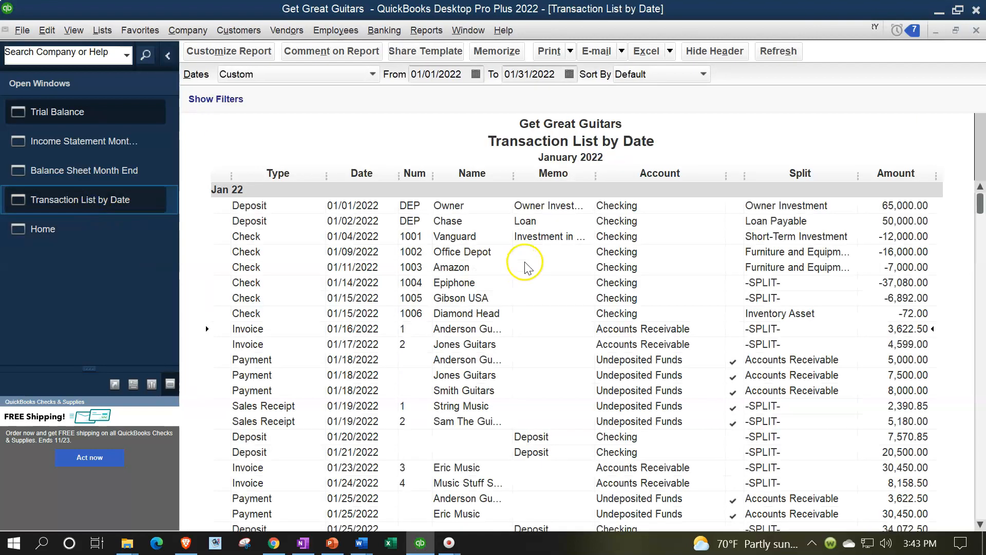
pyautogui.click(166, 57)
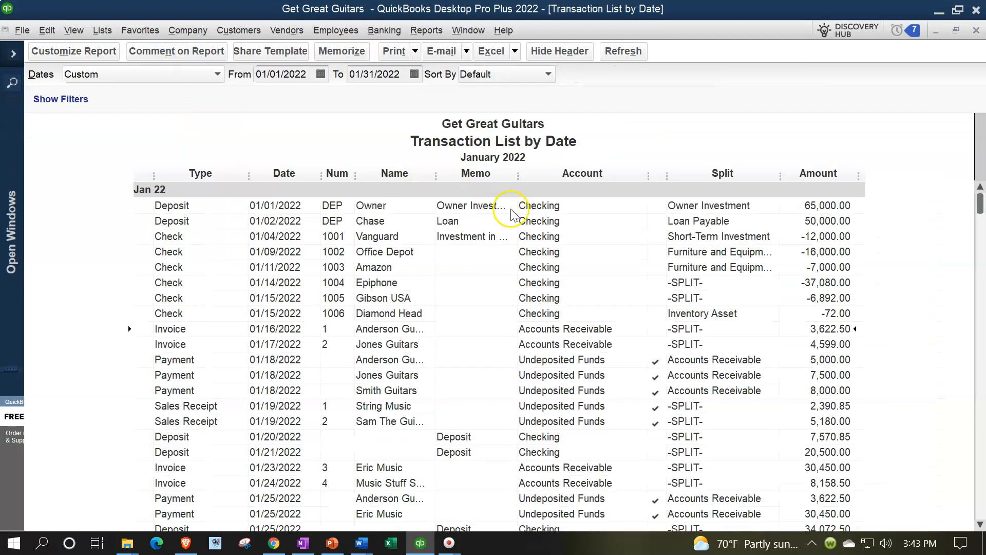
pyautogui.click(511, 52)
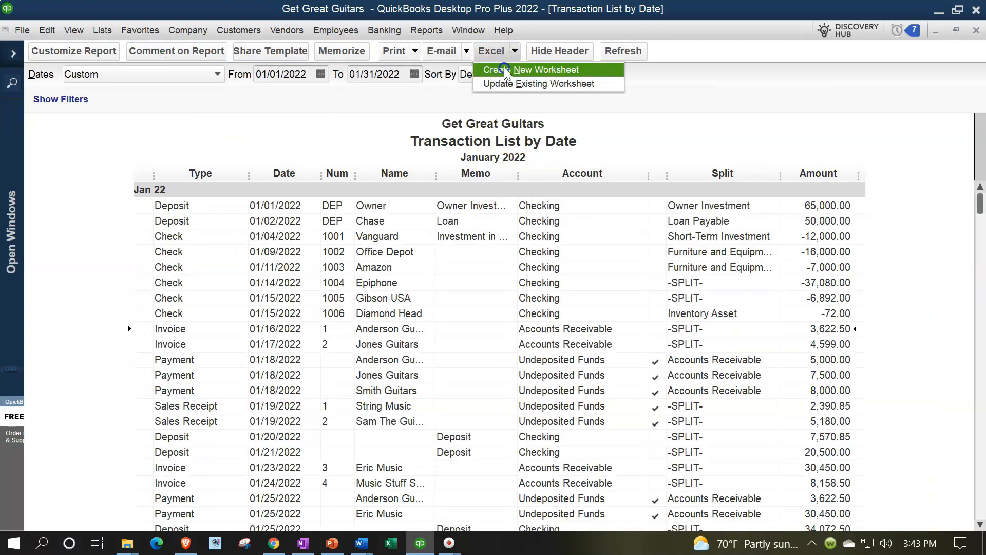
pyautogui.click(505, 69)
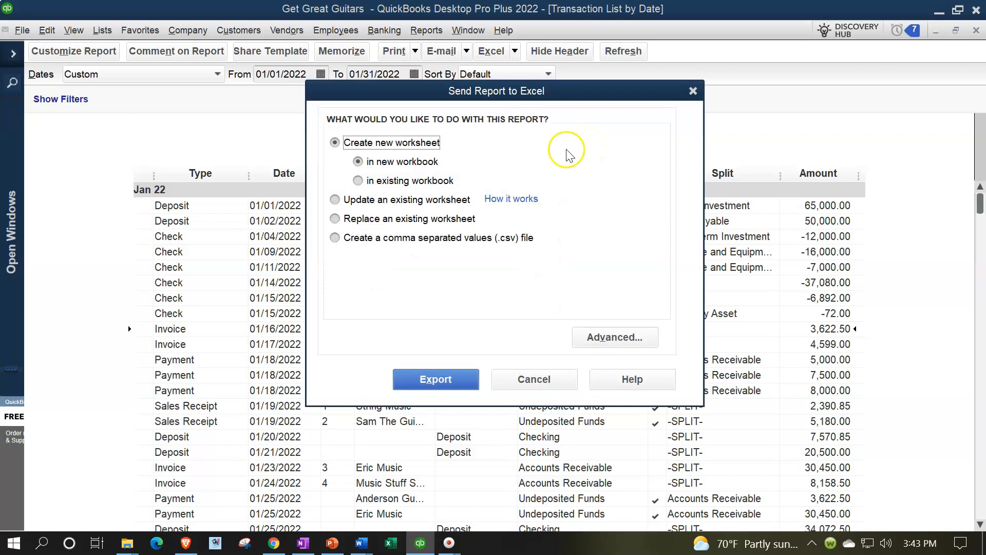
pyautogui.click(439, 181)
pyautogui.click(589, 226)
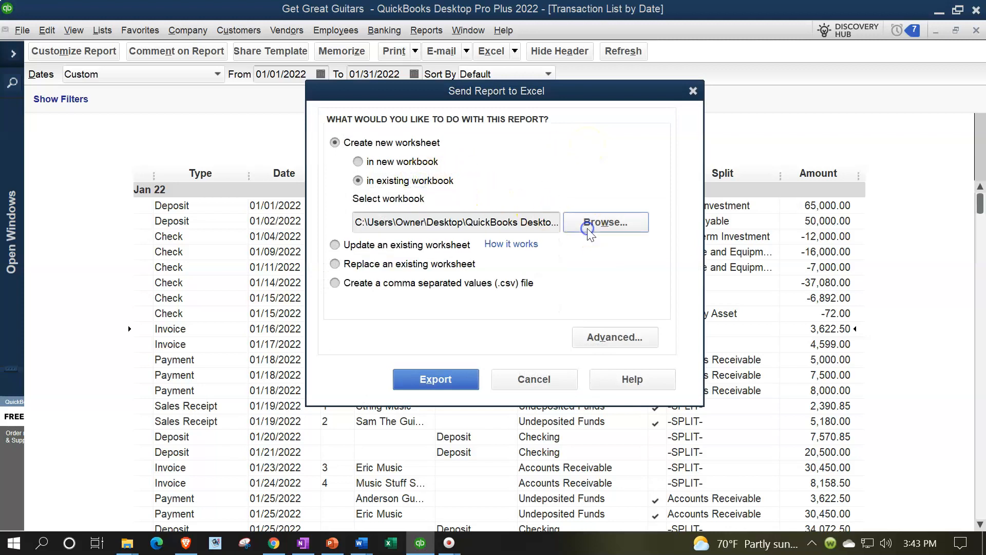
pyautogui.click(580, 138)
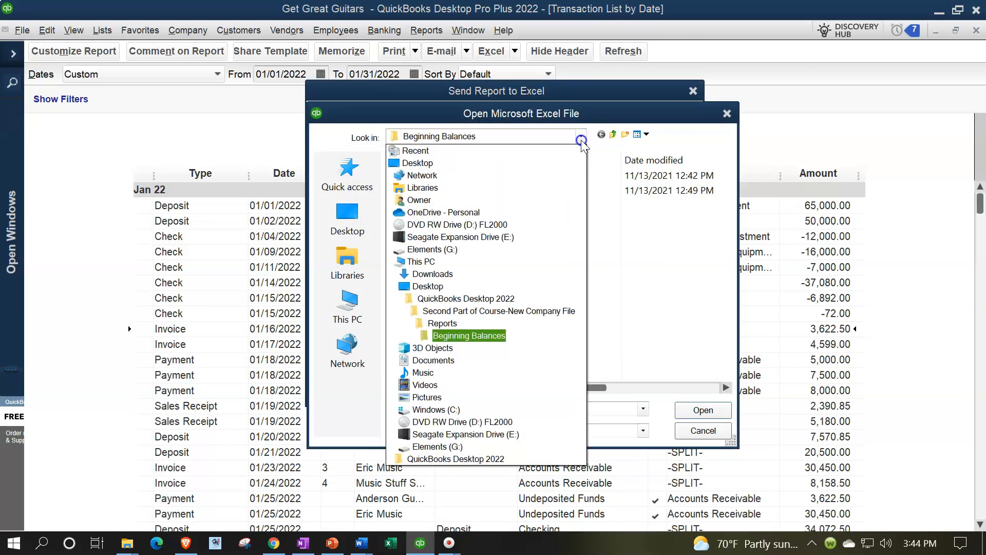
pyautogui.click(465, 325)
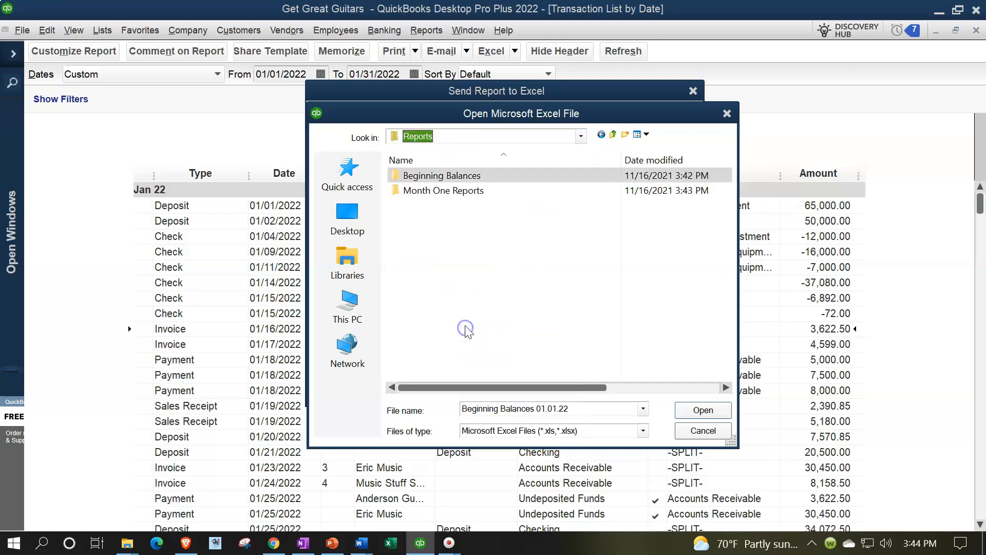
pyautogui.doubleClick(431, 192)
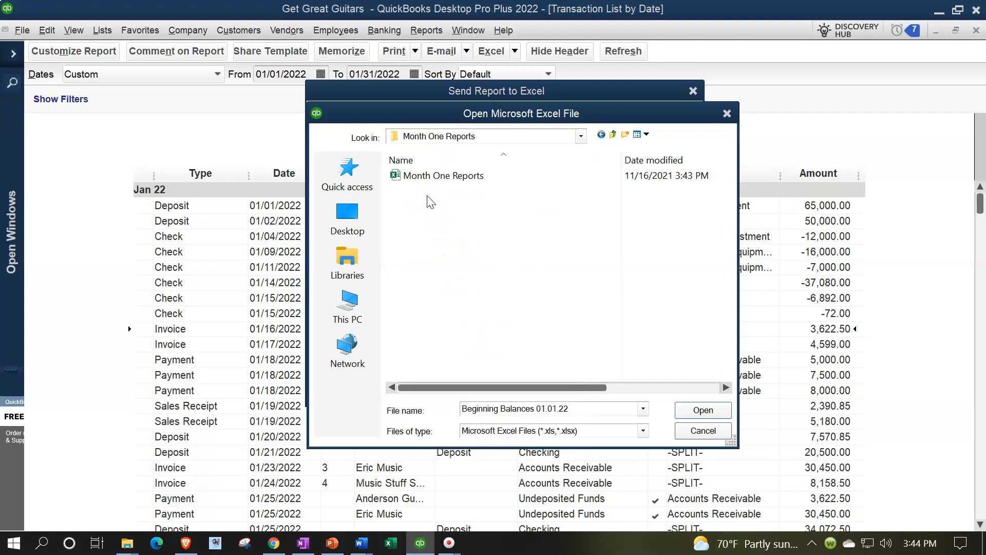
pyautogui.doubleClick(421, 175)
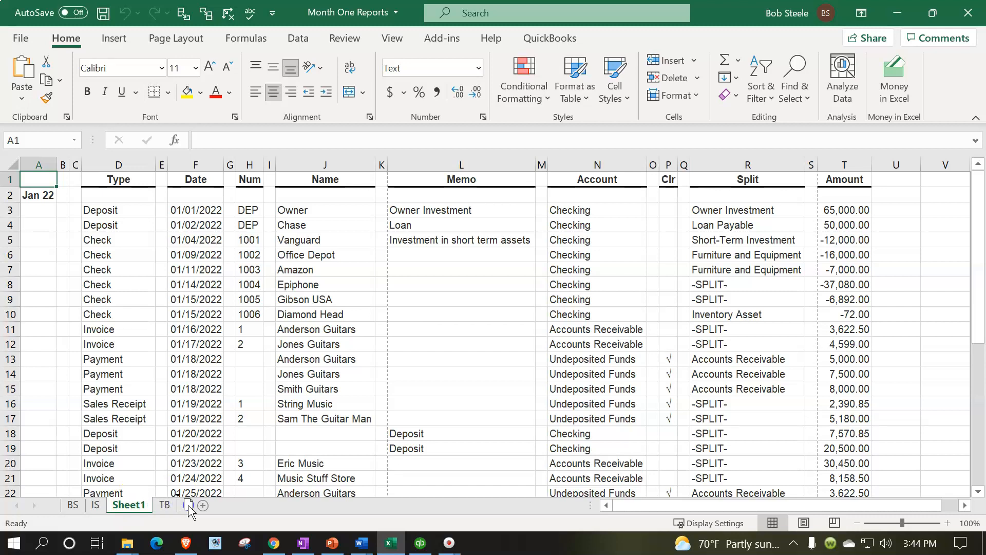
# Step: Place the transaction list worksheet after TB under the name TD, and set its page orientation to landscape
pyautogui.write('TD')
pyautogui.click(262, 323)
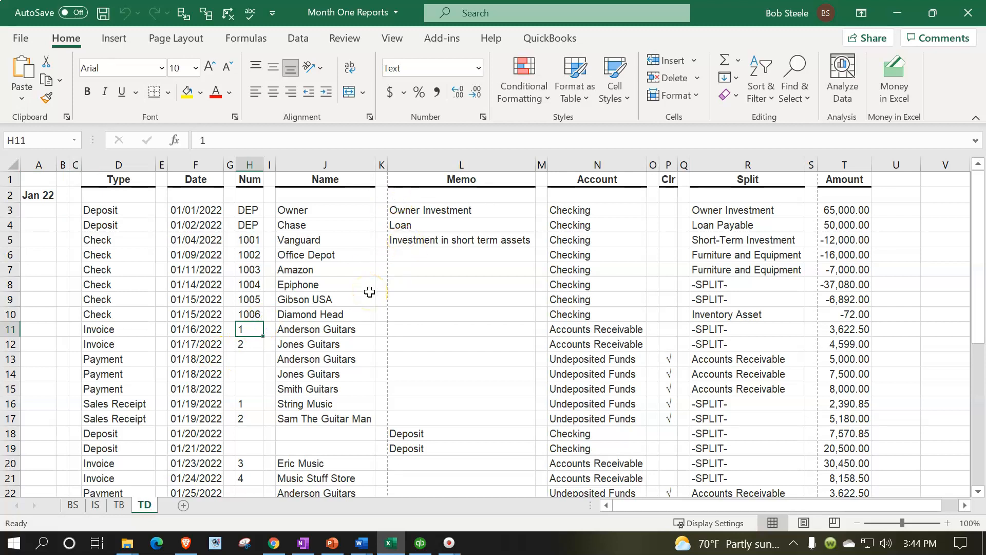
pyautogui.click(165, 41)
pyautogui.click(171, 77)
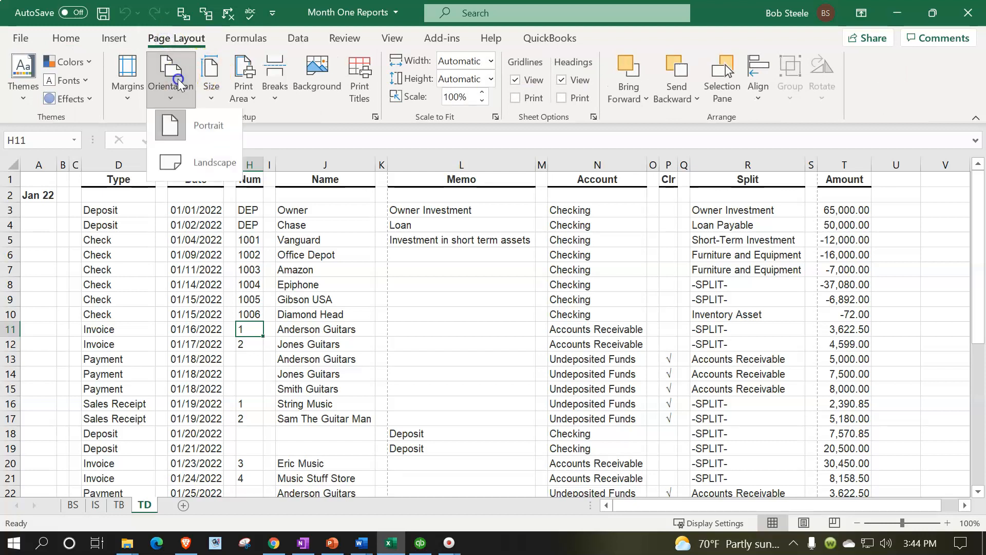
pyautogui.click(199, 164)
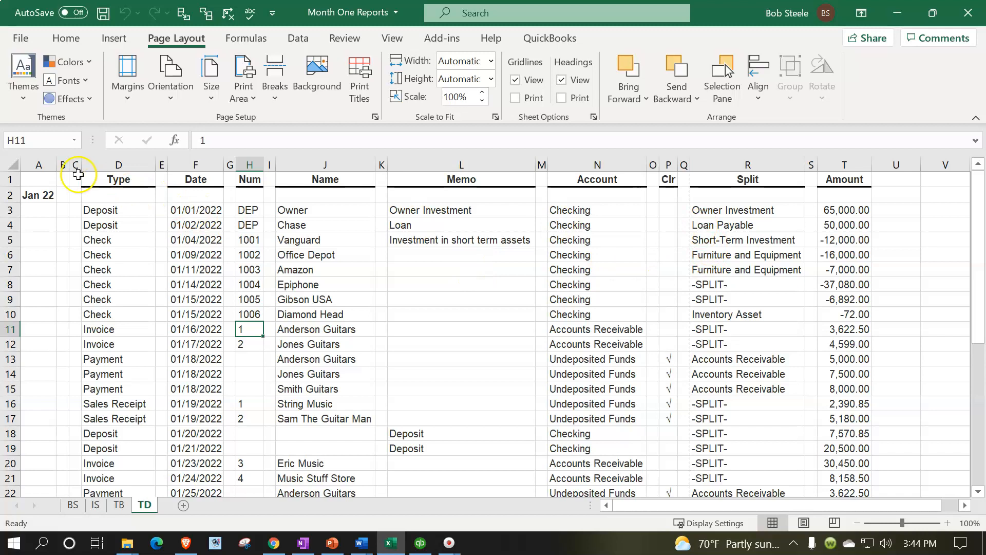
# Step: Delete column A and the empty spacer columns B, E, G, I, K, M, O, Q and S from the TD worksheet
pyautogui.click(32, 167)
pyautogui.scroll(-5, 65, 312)
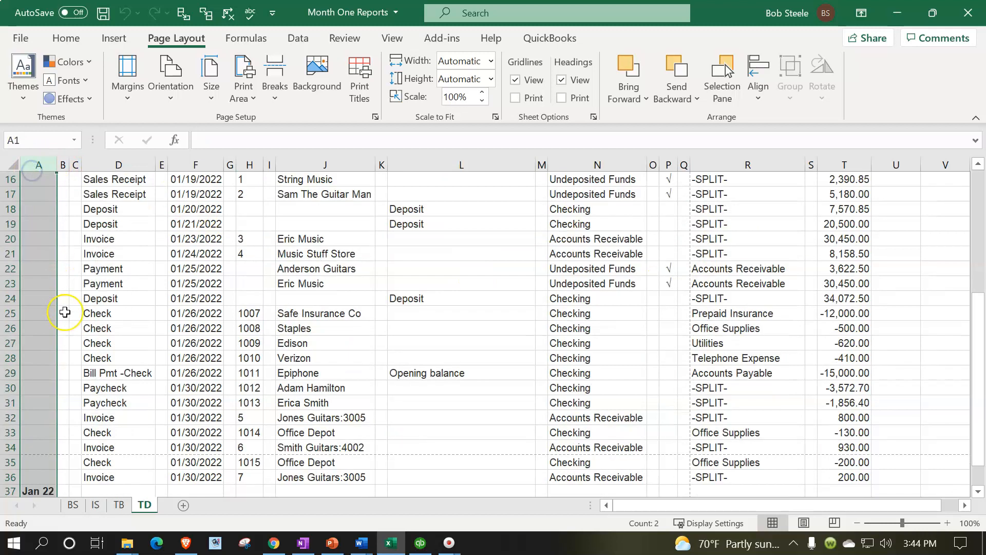
pyautogui.scroll(-4, 65, 311)
pyautogui.scroll(9, 65, 310)
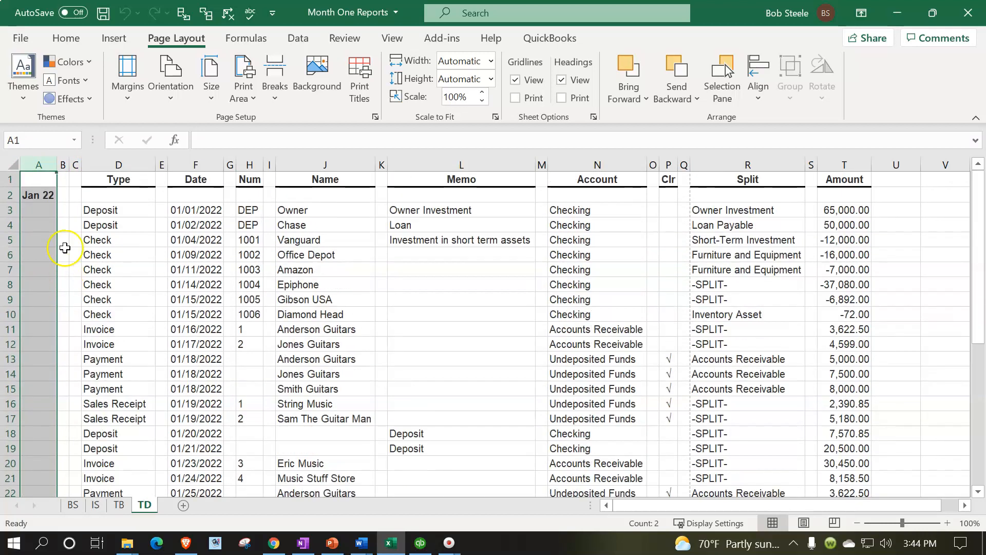
pyautogui.keyDown('ctrl'); pyautogui.click(61, 165); pyautogui.keyUp('ctrl')
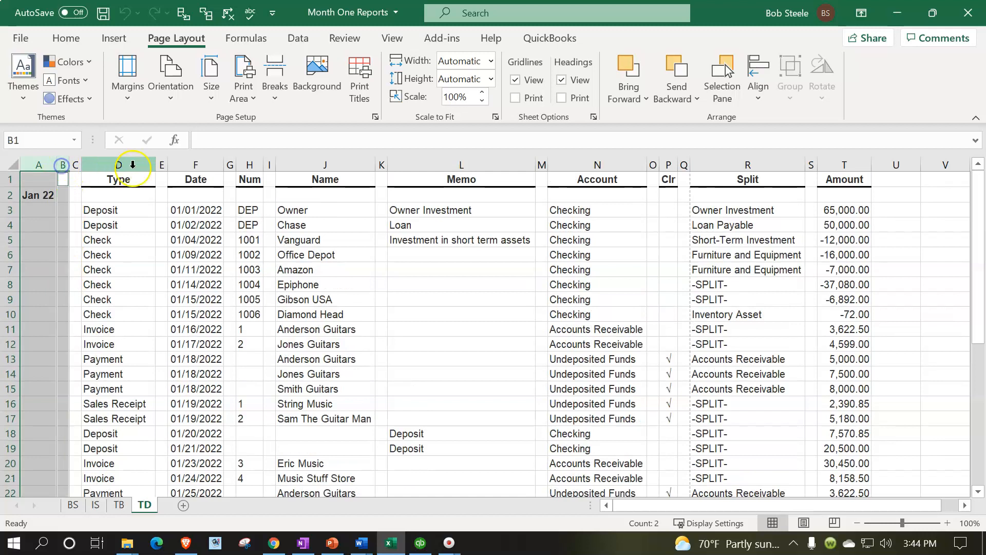
pyautogui.keyDown('ctrl'); pyautogui.click(161, 165); pyautogui.keyUp('ctrl')
pyautogui.keyDown('ctrl'); pyautogui.click(230, 165); pyautogui.keyUp('ctrl')
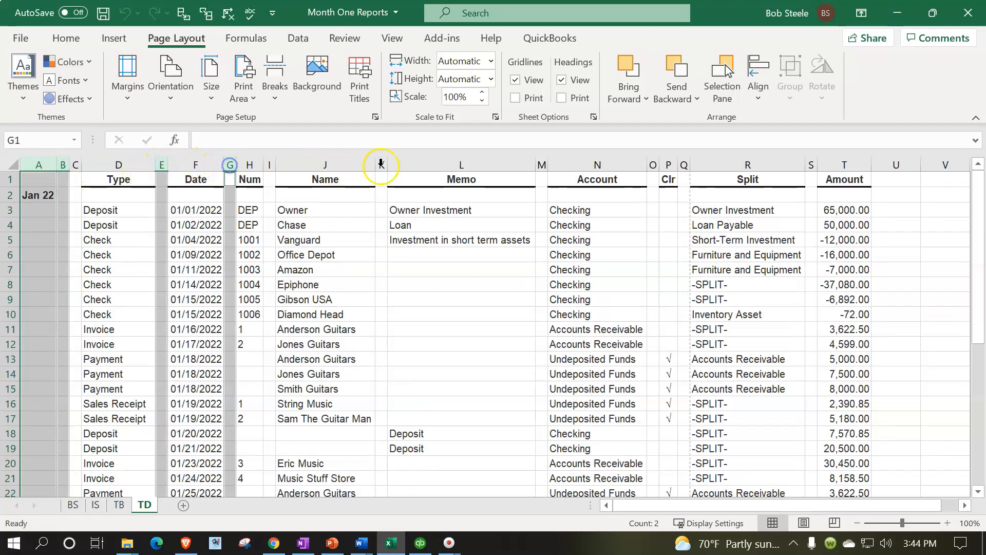
pyautogui.keyDown('ctrl'); pyautogui.click(382, 164); pyautogui.keyUp('ctrl')
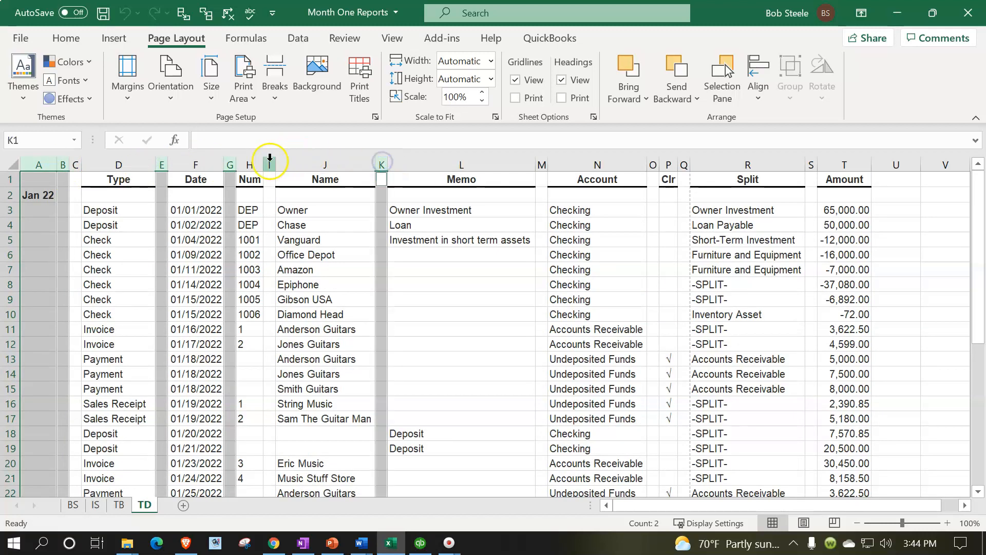
pyautogui.keyDown('ctrl'); pyautogui.click(269, 165); pyautogui.keyUp('ctrl')
pyautogui.keyDown('ctrl'); pyautogui.click(541, 164); pyautogui.keyUp('ctrl')
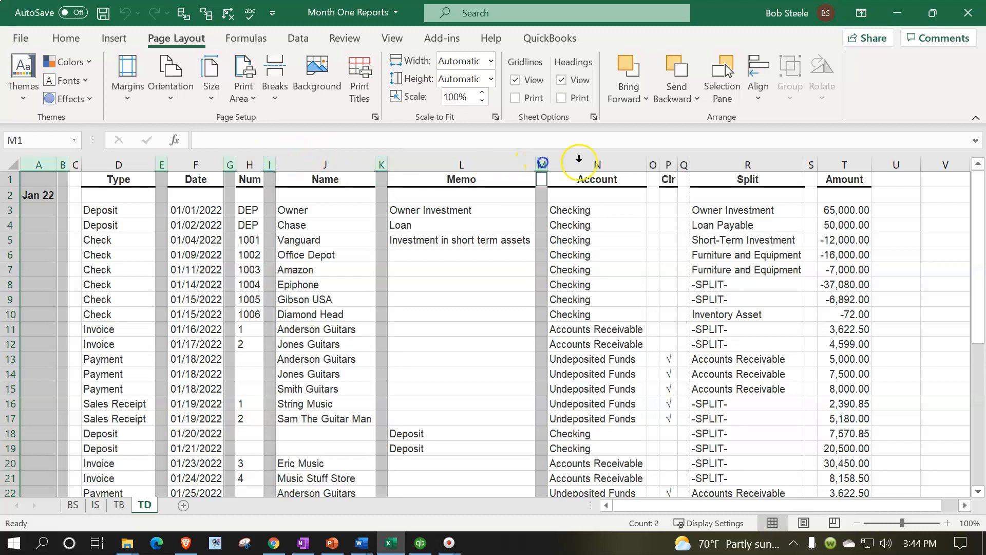
pyautogui.keyDown('ctrl'); pyautogui.click(653, 164); pyautogui.keyUp('ctrl')
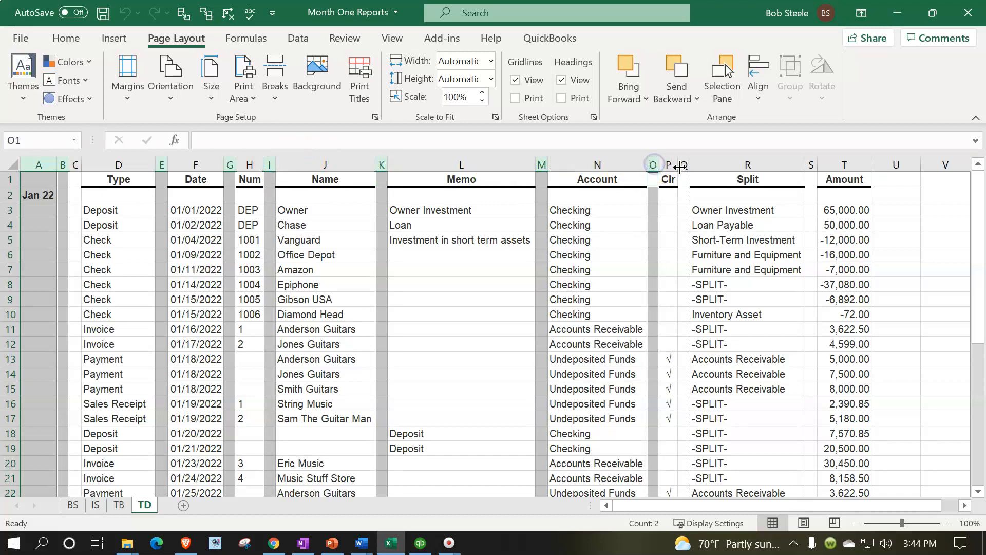
pyautogui.keyDown('ctrl'); pyautogui.click(684, 165); pyautogui.keyUp('ctrl')
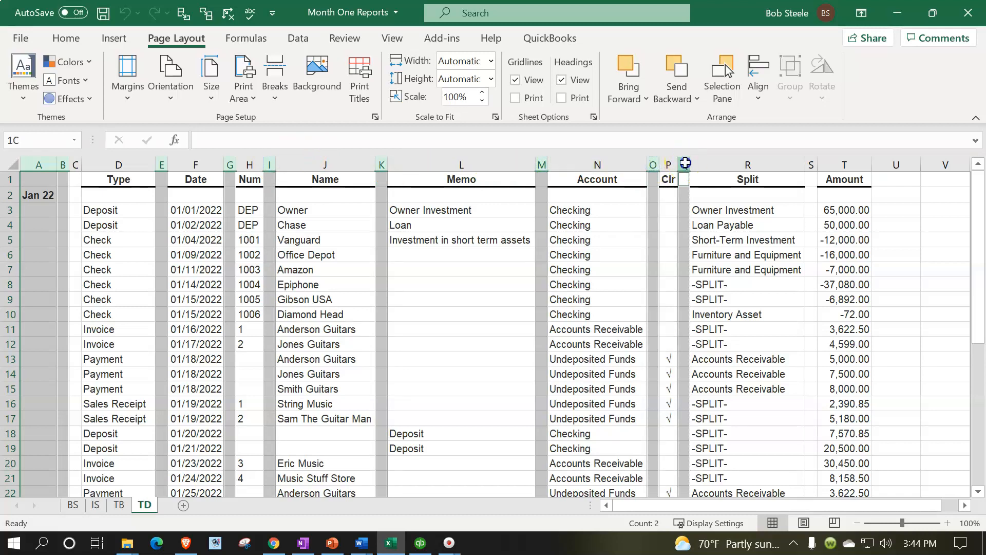
pyautogui.keyDown('ctrl'); pyautogui.click(811, 163); pyautogui.keyUp('ctrl')
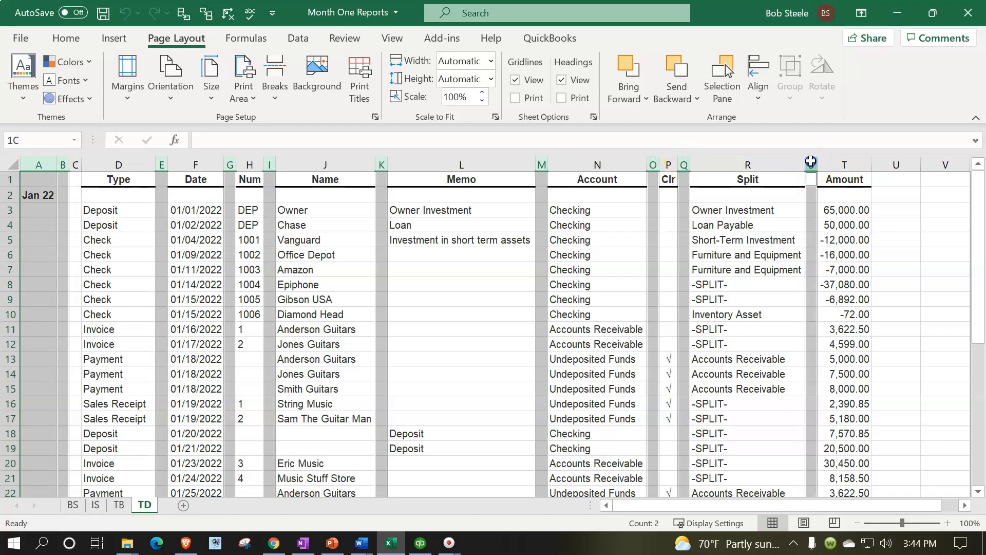
pyautogui.rightClick(34, 241)
pyautogui.click(58, 240)
# Step: Narrow the Memo column on the TD worksheet so the columns through Amount fit the page width
pyautogui.moveTo(434, 270); pyautogui.dragTo(418, 290)
pyautogui.moveTo(435, 167); pyautogui.dragTo(421, 169)
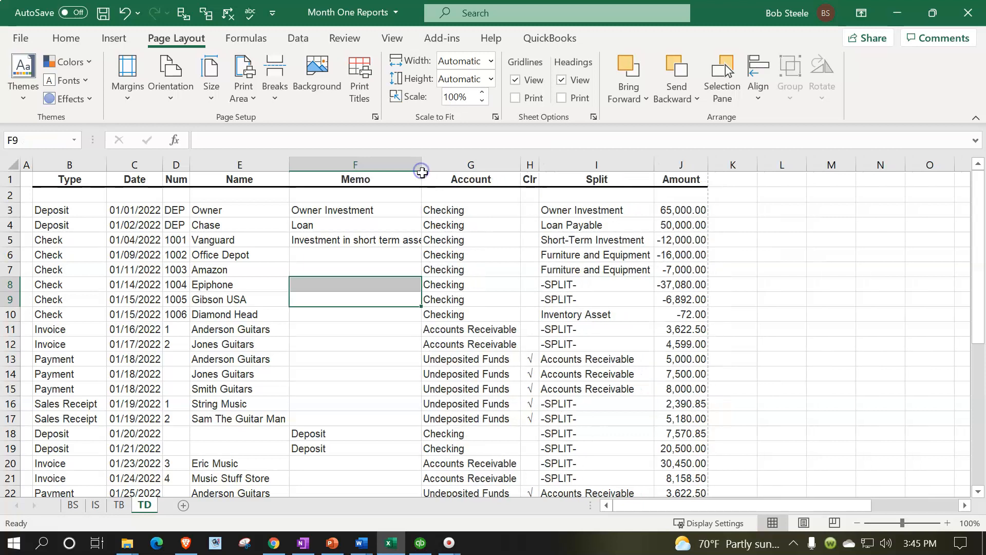
pyautogui.click(388, 328)
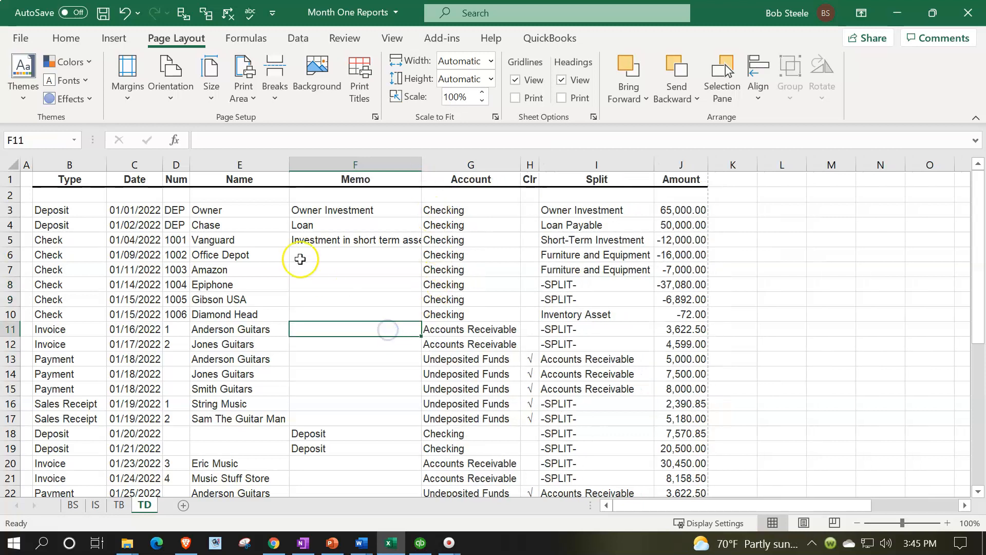
# Step: Save the workbook and set up printing of the entire workbook with CutePDF Writer
pyautogui.click(102, 13)
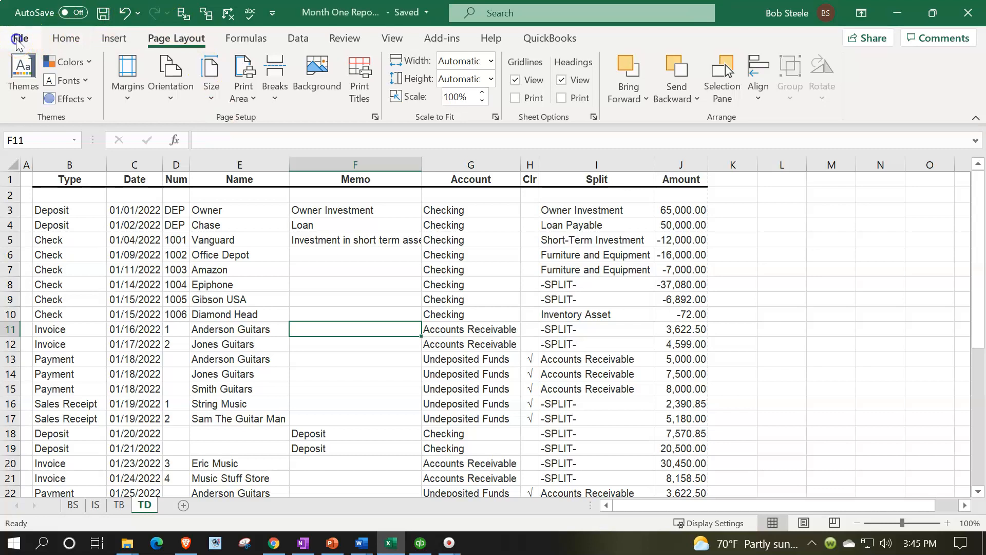
pyautogui.click(17, 42)
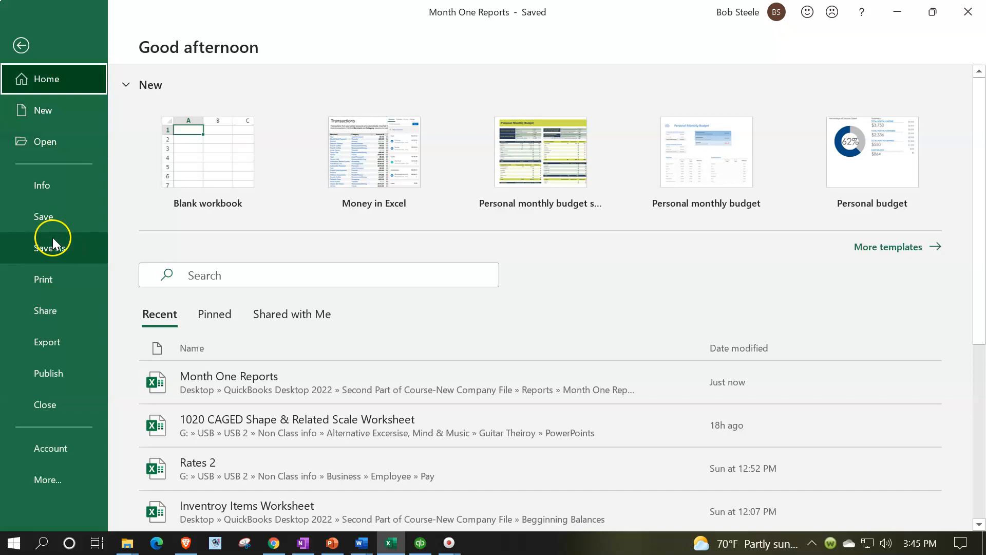
pyautogui.click(54, 281)
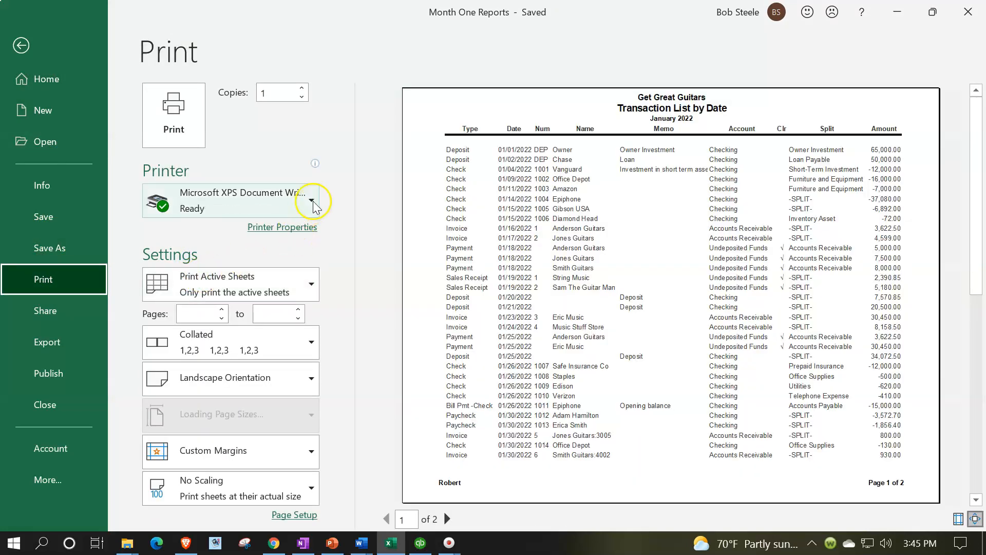
pyautogui.click(313, 202)
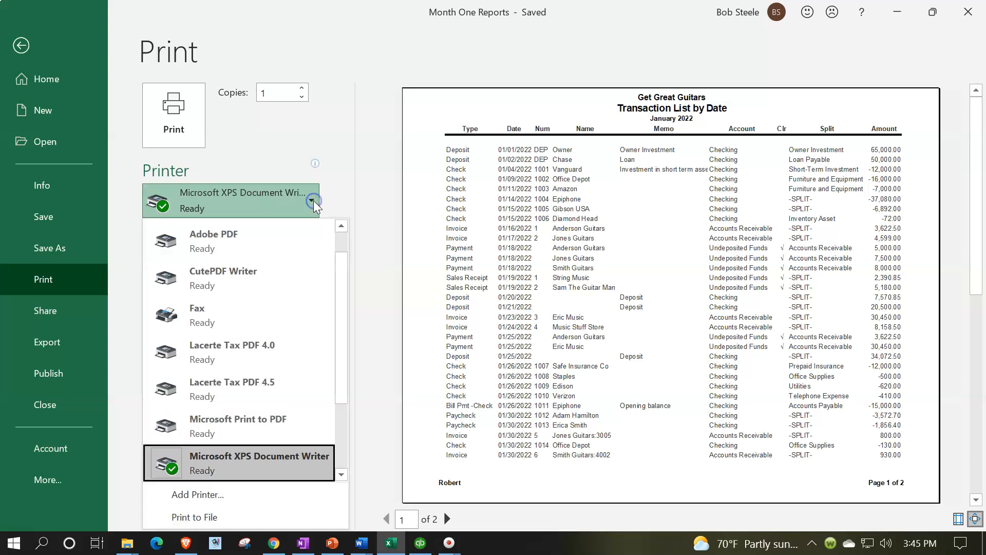
pyautogui.click(232, 280)
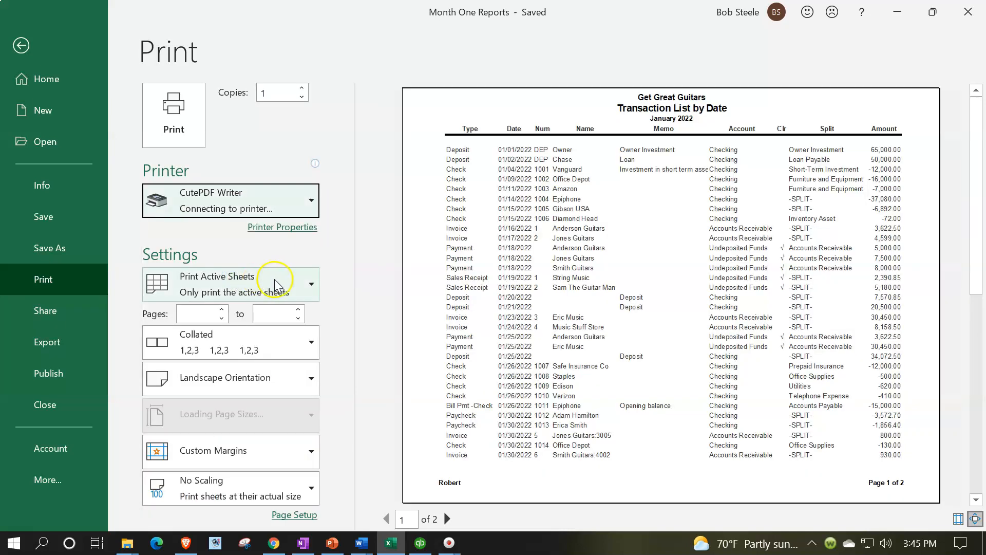
pyautogui.click(308, 286)
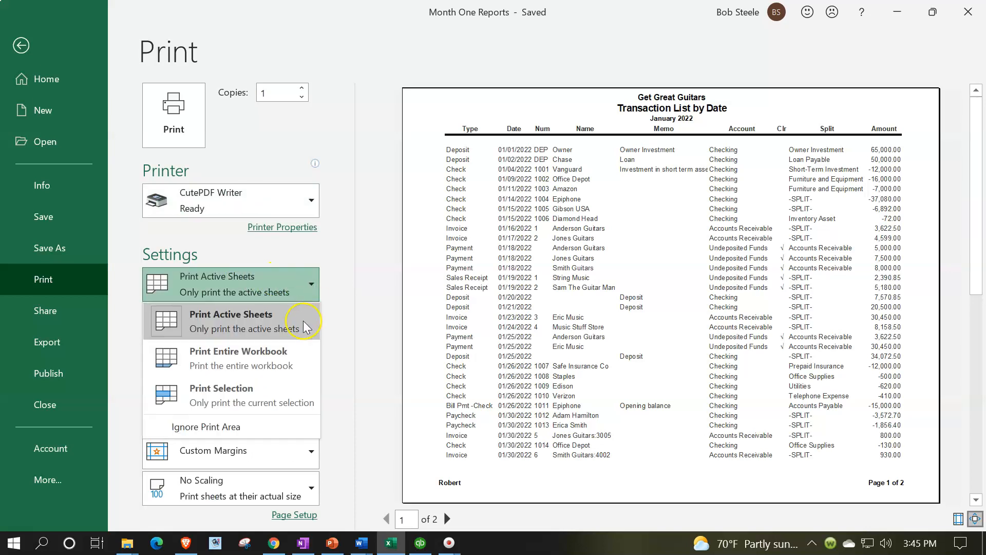
pyautogui.click(283, 353)
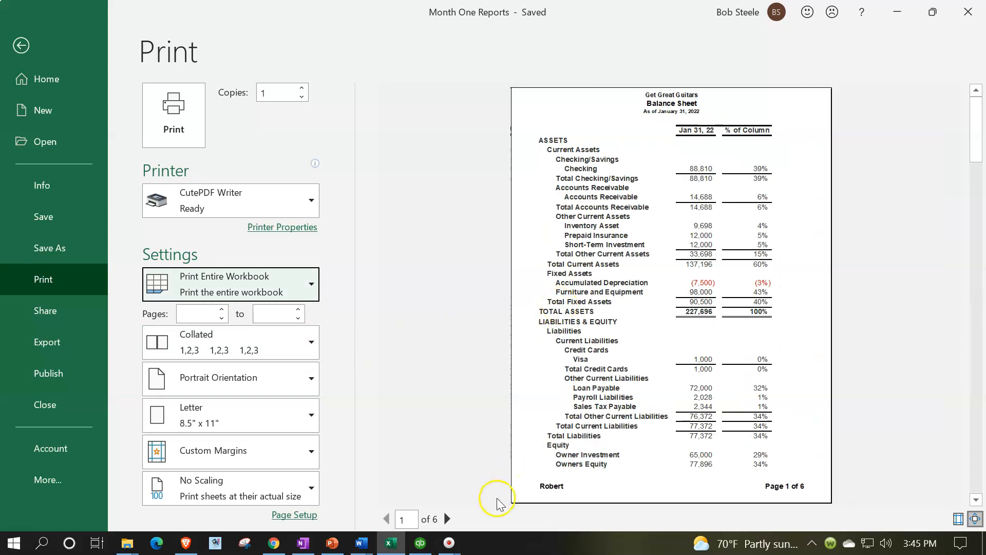
# Step: Print the workbook to a PDF named Month One Reports, saved in the Month One Reports folder inside Reports
pyautogui.click(448, 518)
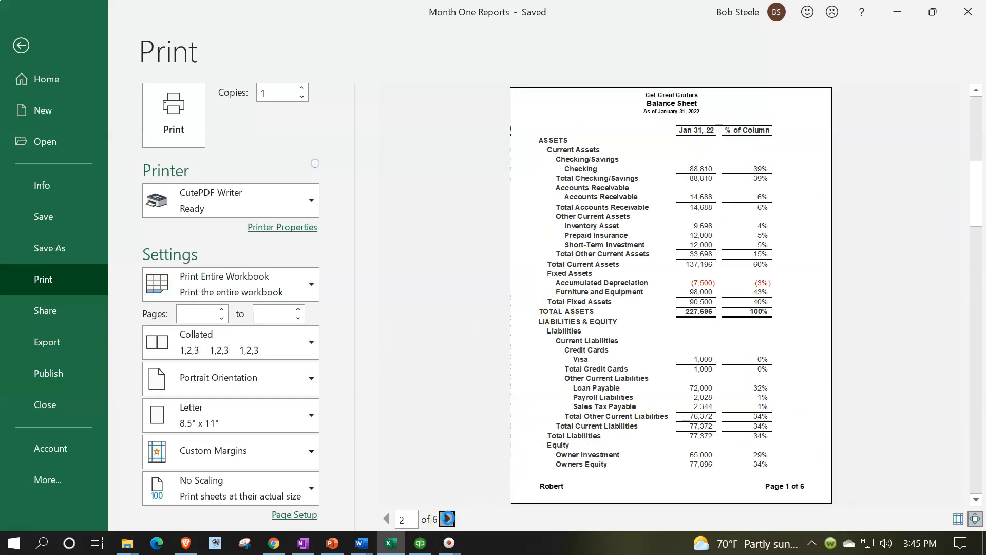
pyautogui.click(448, 519)
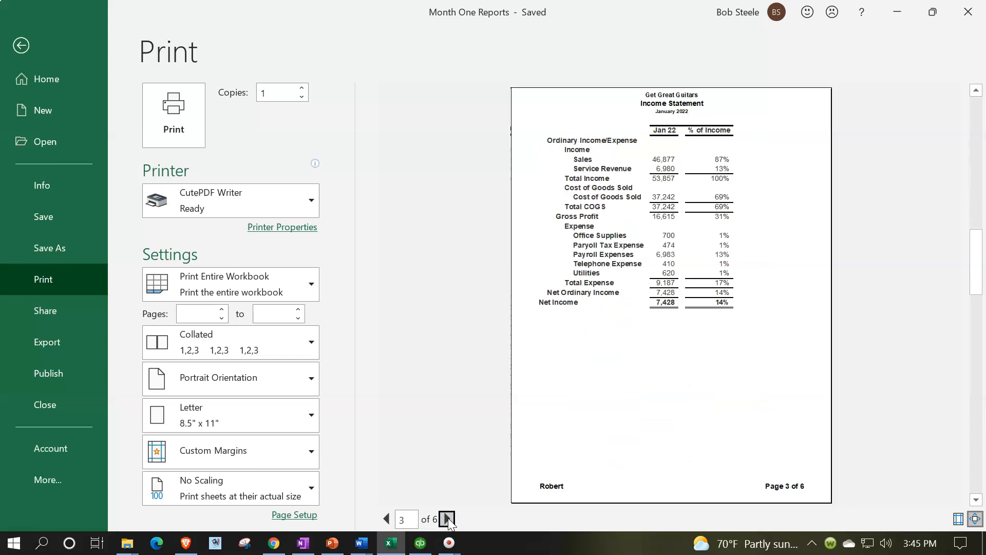
pyautogui.click(448, 519)
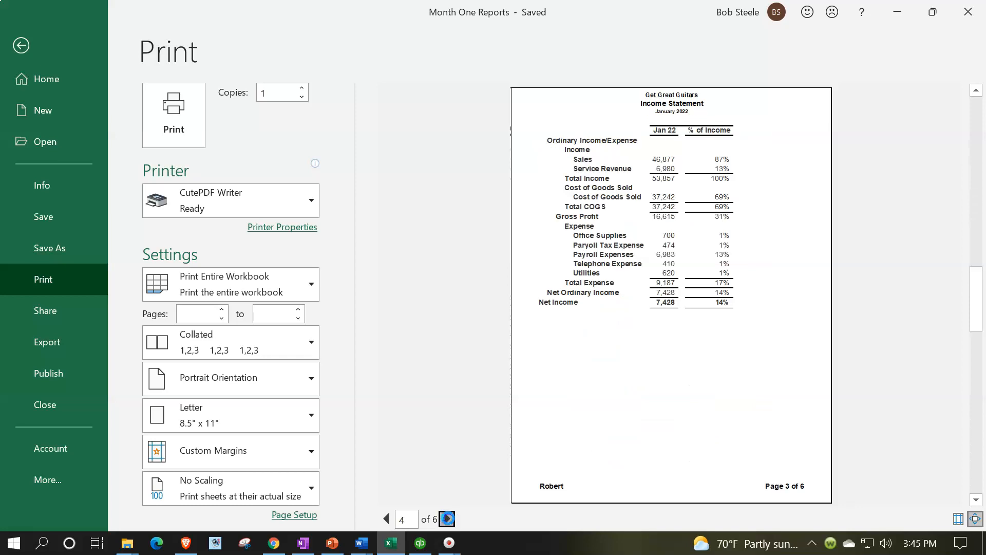
pyautogui.click(448, 518)
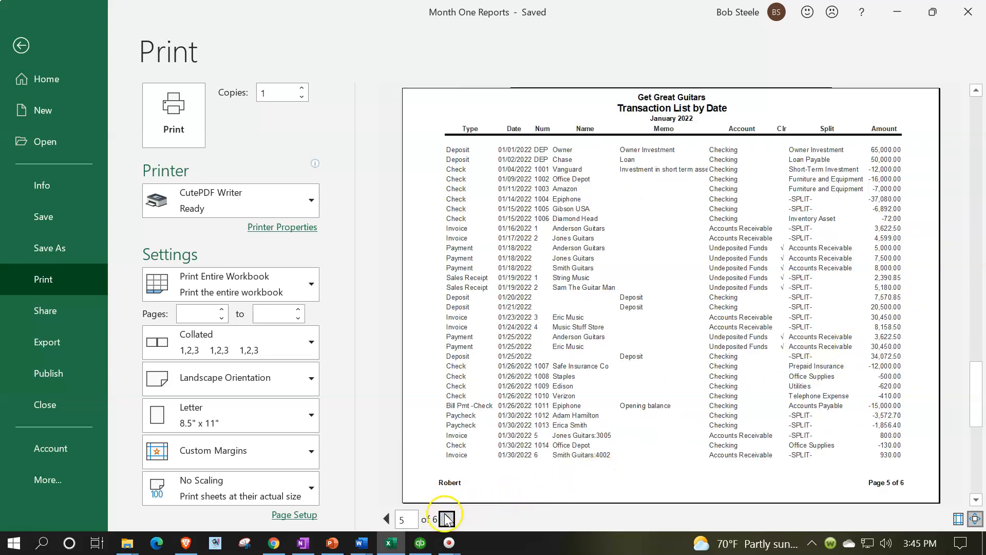
pyautogui.click(447, 519)
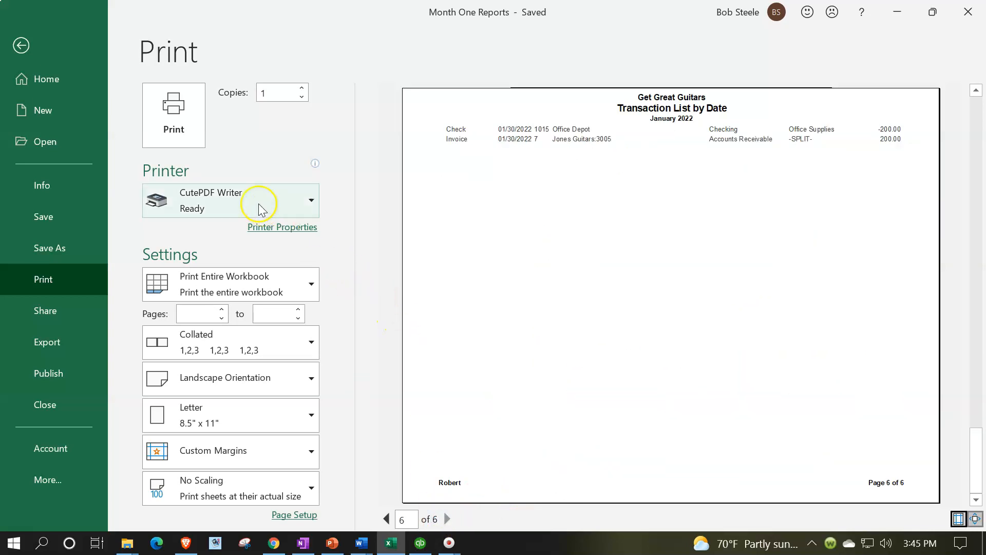
pyautogui.click(192, 134)
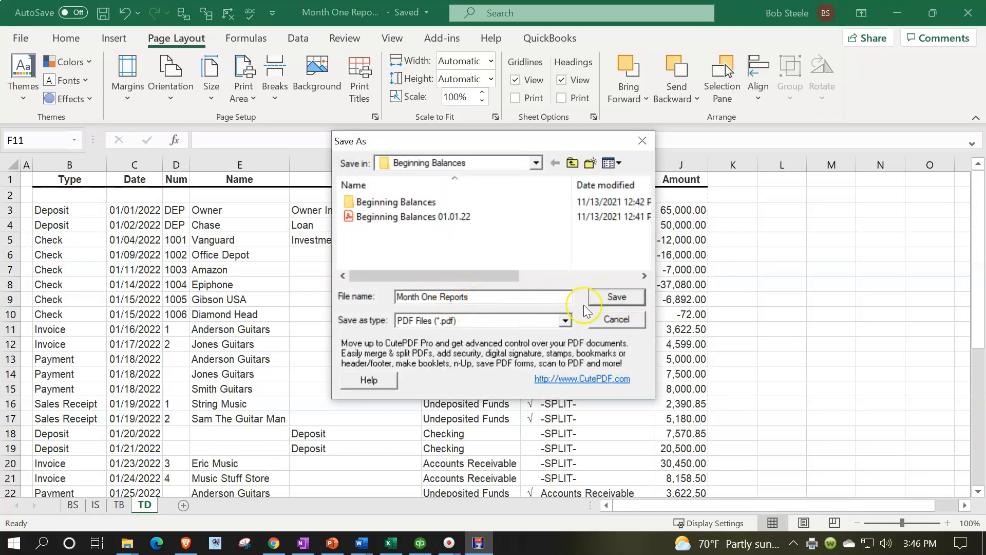
pyautogui.click(535, 164)
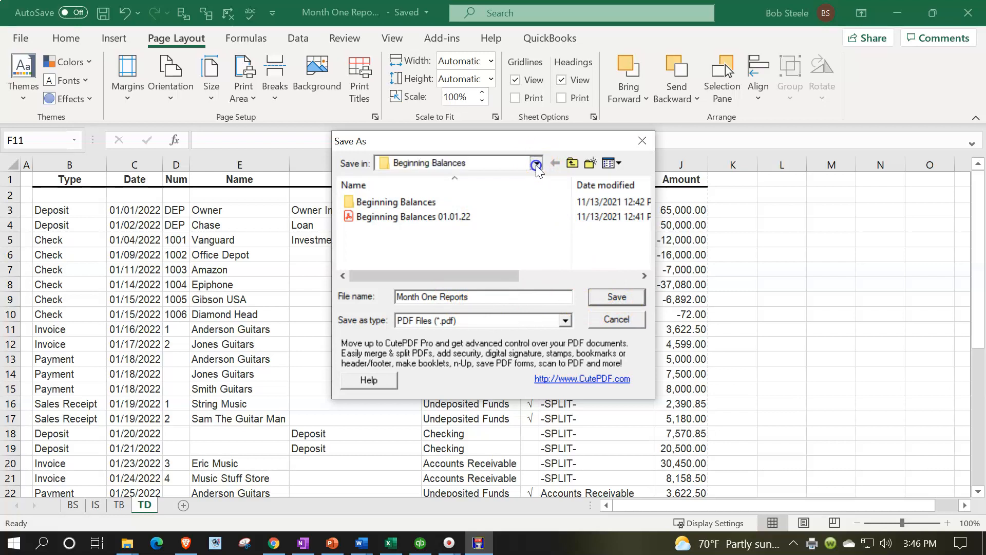
pyautogui.click(548, 207)
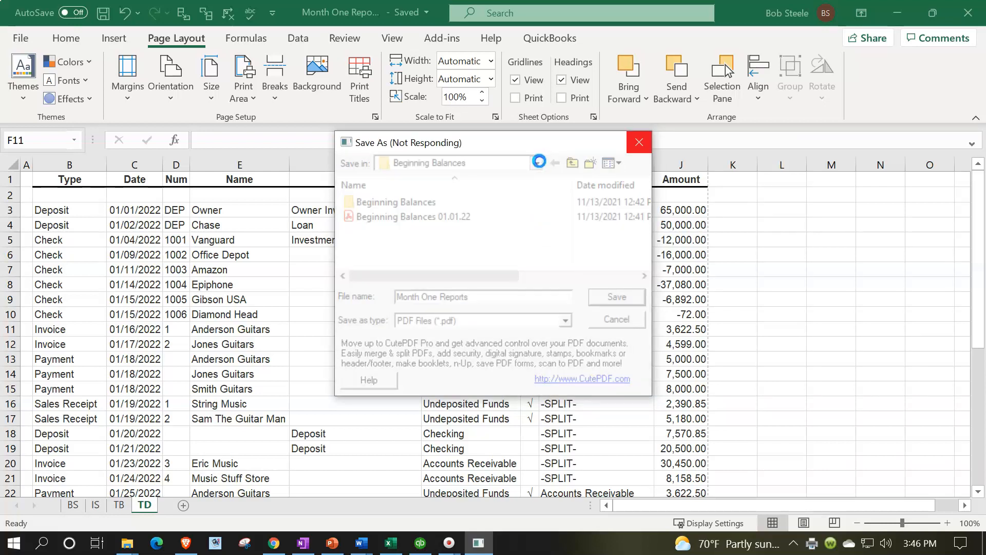
pyautogui.click(539, 162)
pyautogui.click(442, 339)
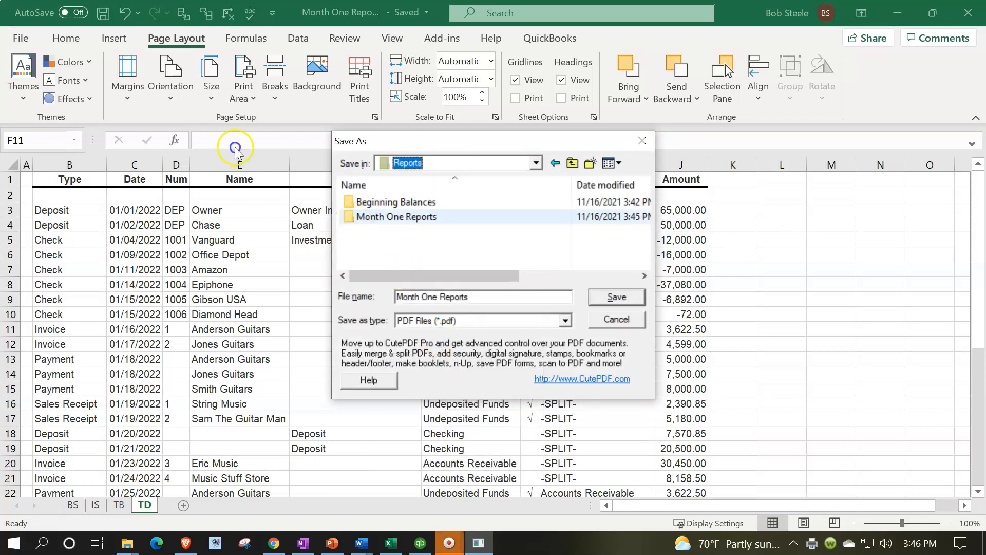
pyautogui.doubleClick(396, 216)
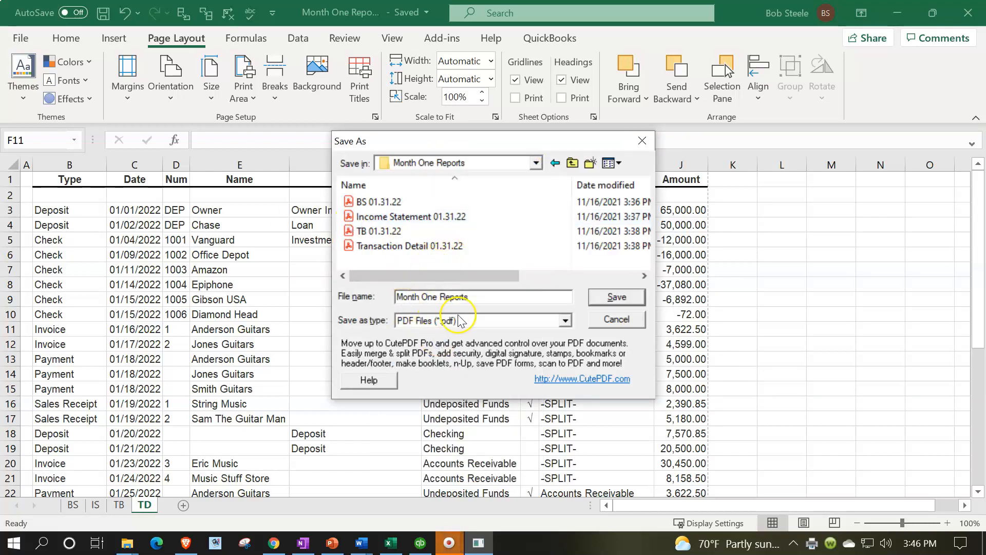
pyautogui.click(616, 296)
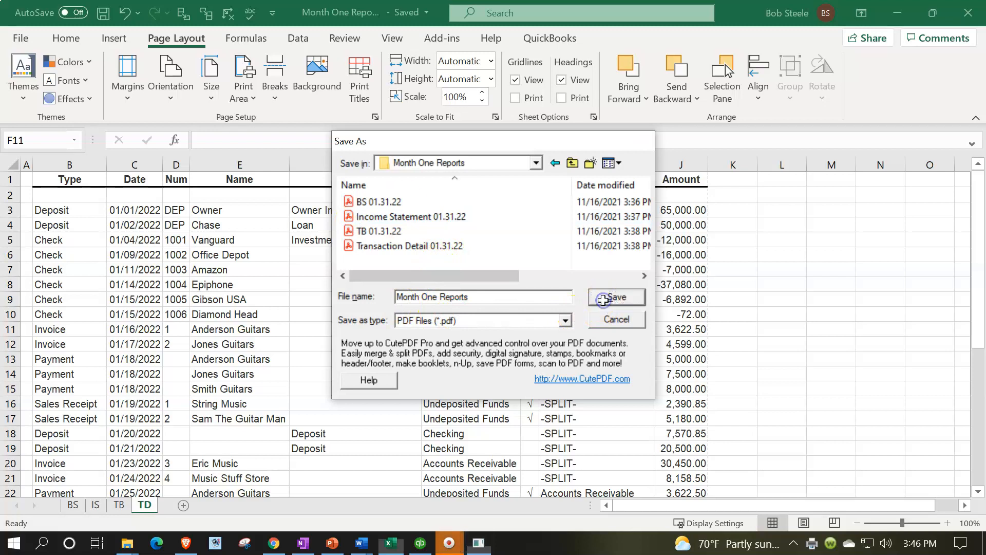
# Step: Switch to File Explorer, open the Month One Reports folder, and show its files as extra large icons
pyautogui.click(959, 21)
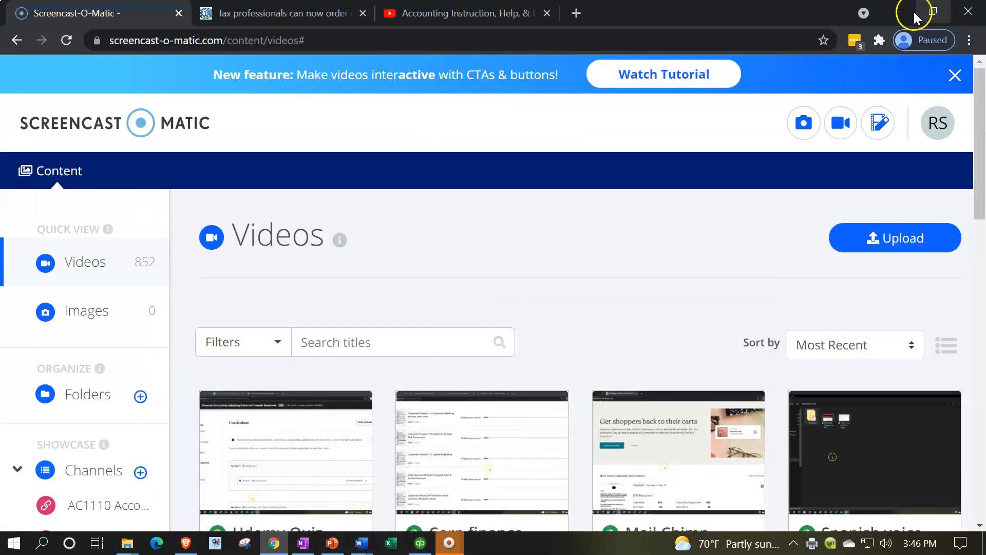
pyautogui.click(898, 9)
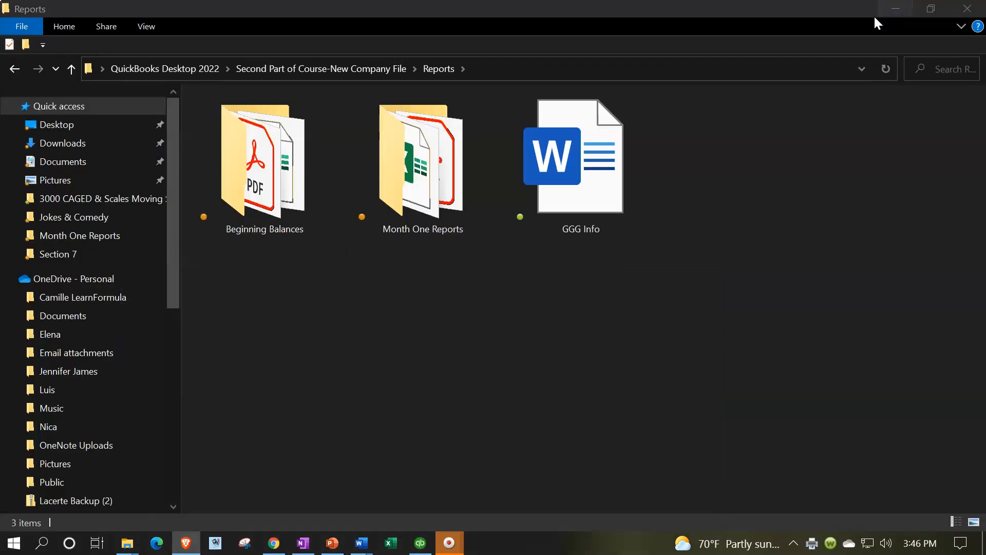
pyautogui.doubleClick(441, 201)
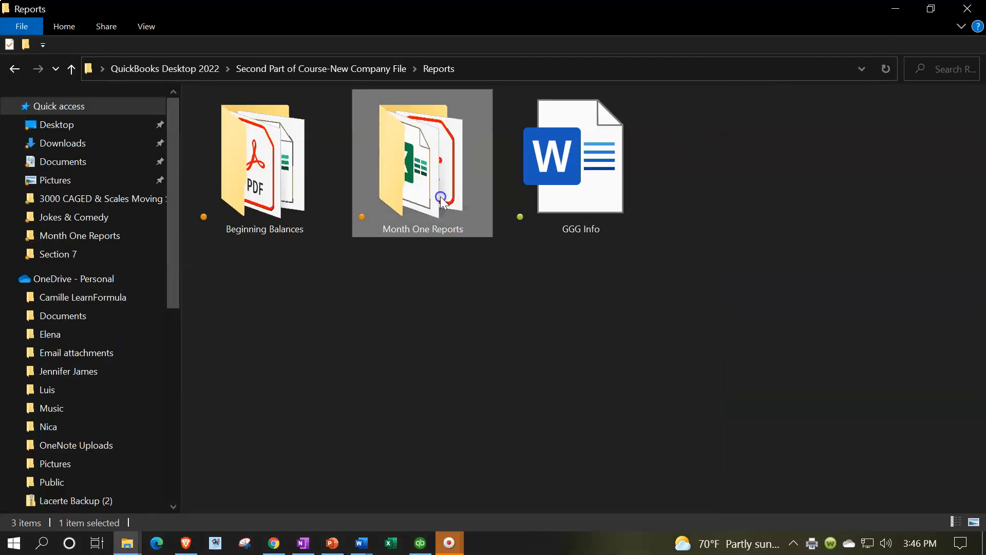
pyautogui.click(152, 25)
pyautogui.click(165, 43)
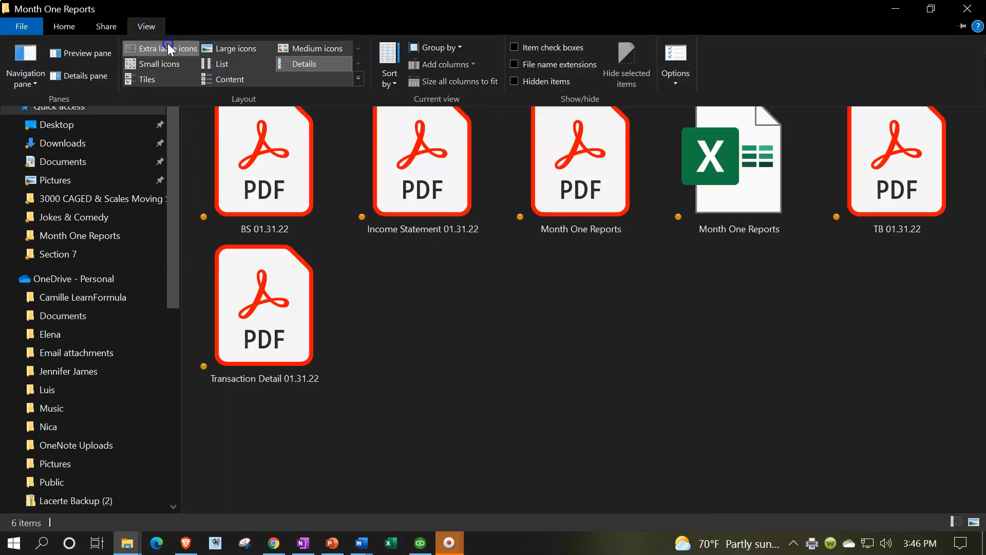
# Step: Create a new folder named Month One Report inside the Month One Reports folder
pyautogui.rightClick(487, 339)
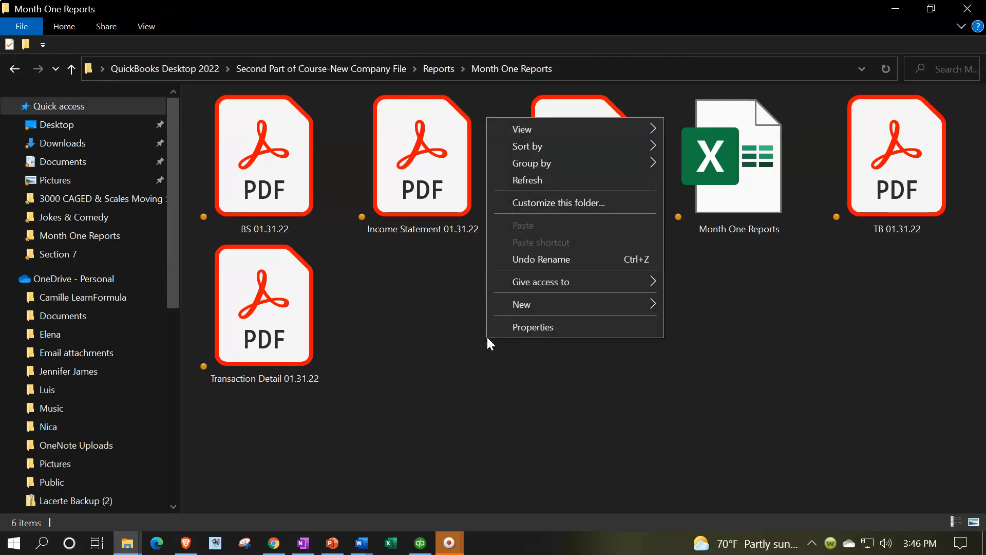
pyautogui.moveTo(572, 306)
pyautogui.click(676, 306)
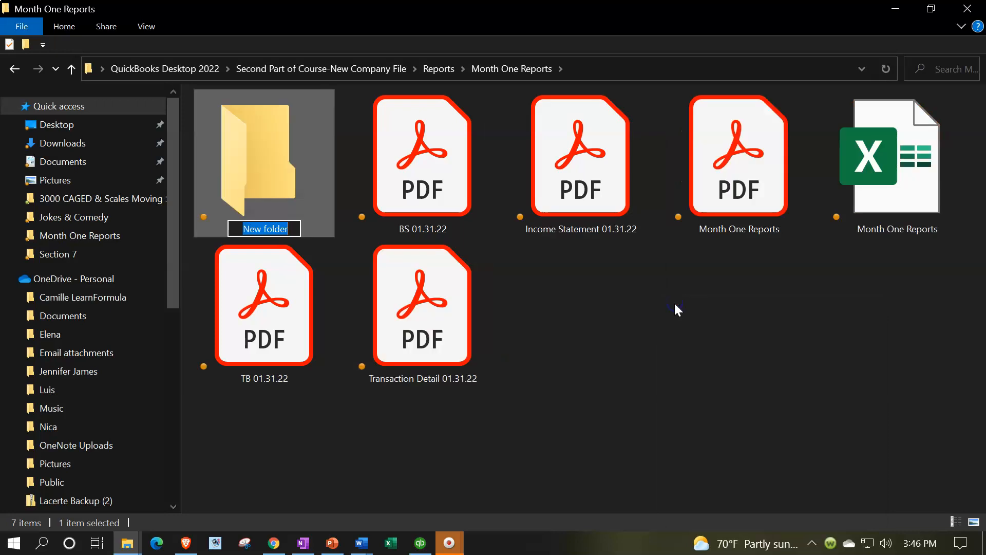
pyautogui.write('Month One Report')
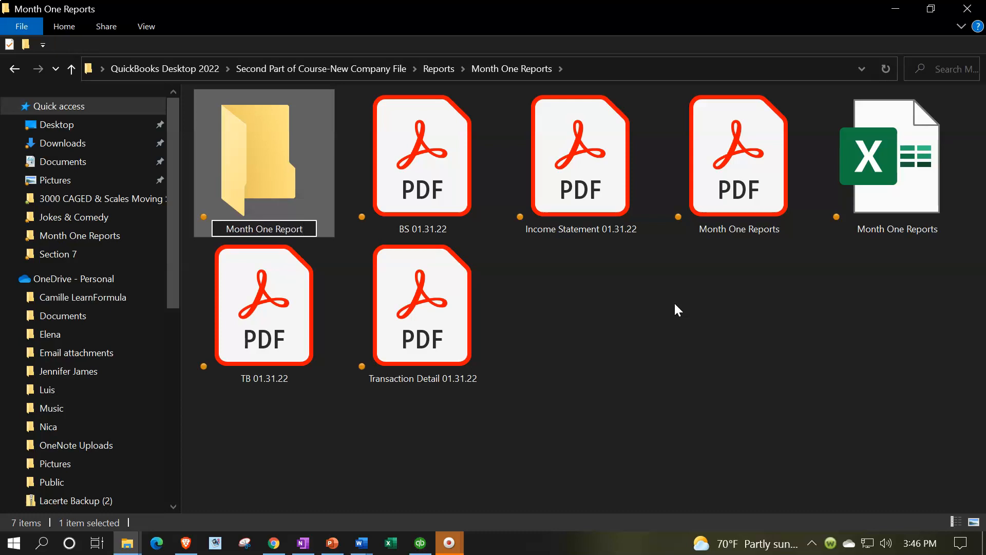
pyautogui.click(649, 307)
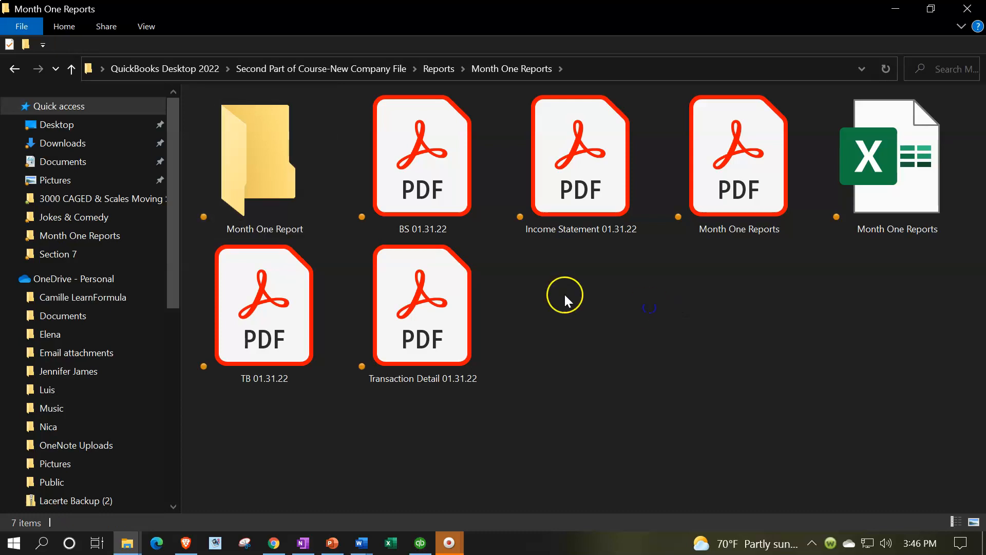
# Step: Move the BS, Income Statement, TB and Transaction Detail 01.31.22 PDFs into the Month One Report folder
pyautogui.click(427, 203)
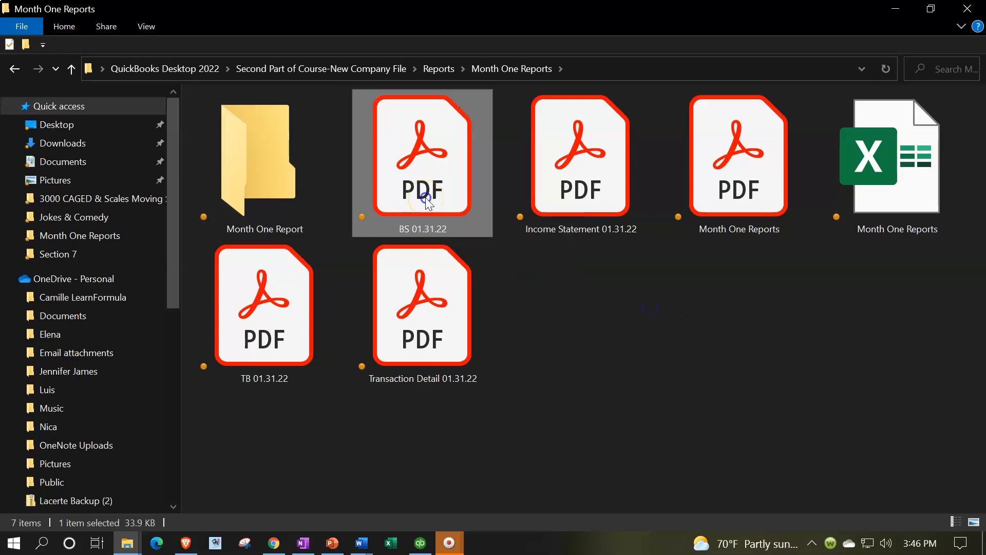
pyautogui.keyDown('ctrl'); pyautogui.click(565, 179); pyautogui.keyUp('ctrl')
pyautogui.keyDown('ctrl'); pyautogui.click(469, 273); pyautogui.keyUp('ctrl')
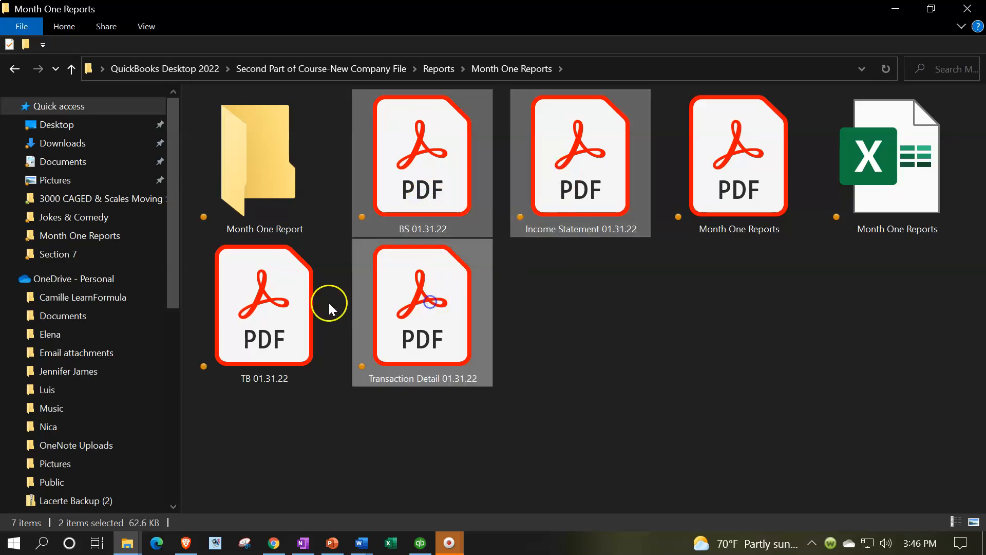
pyautogui.keyDown('ctrl'); pyautogui.click(294, 307); pyautogui.keyUp('ctrl')
pyautogui.moveTo(440, 194); pyautogui.dragTo(286, 207)
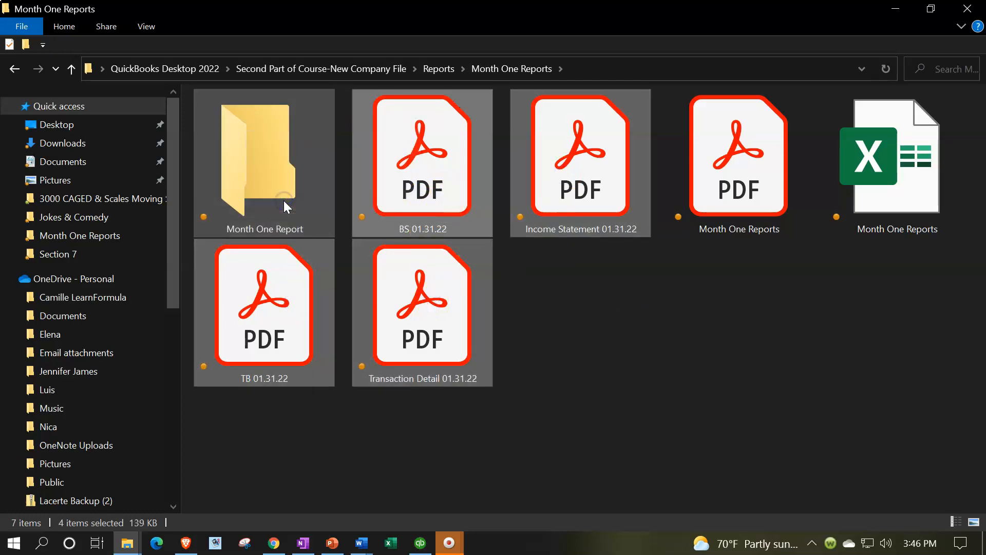
# Step: Compress the Month One Report folder into a zip file with the same name, and check the contents of the original folder
pyautogui.click(240, 171)
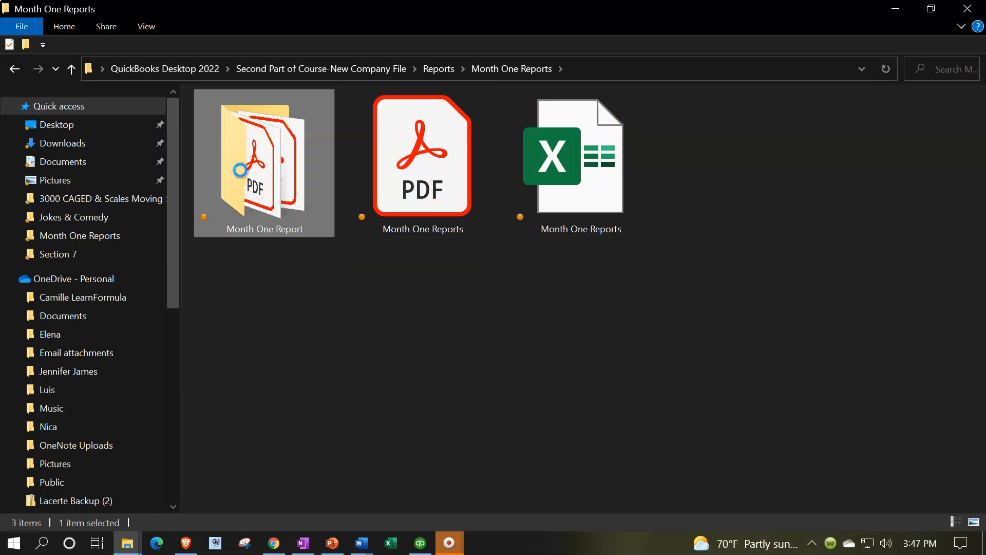
pyautogui.rightClick(241, 171)
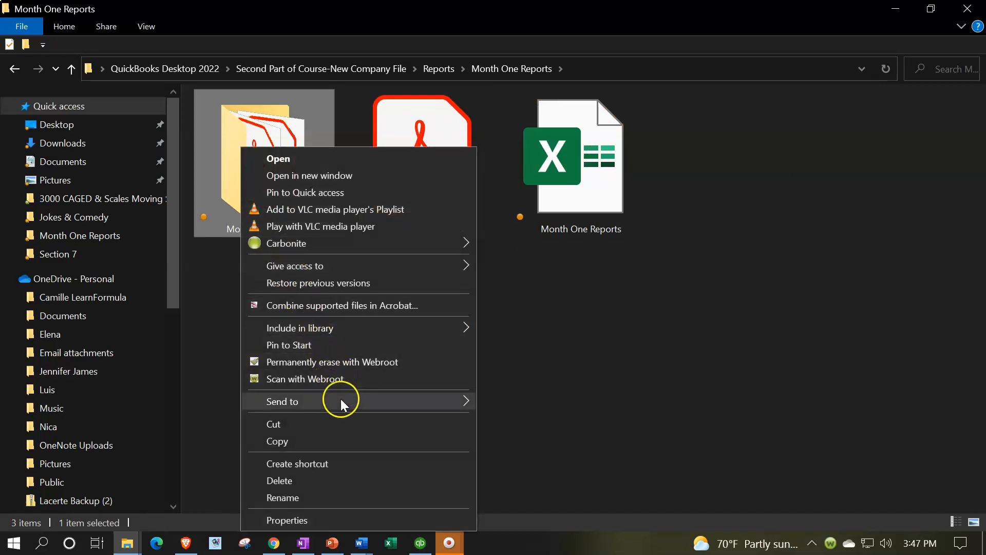
pyautogui.moveTo(452, 406)
pyautogui.click(488, 402)
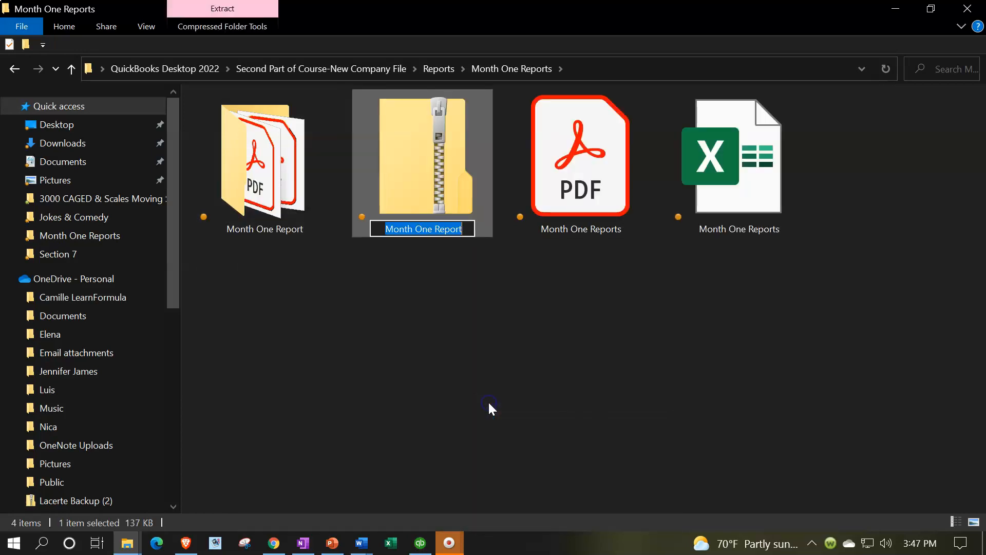
pyautogui.press('Return')
pyautogui.click(417, 331)
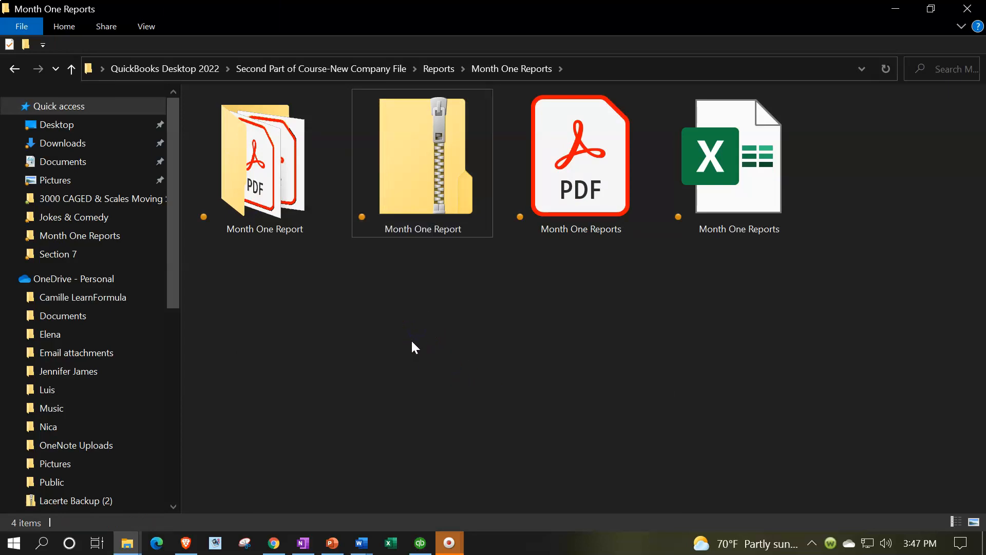
pyautogui.doubleClick(297, 163)
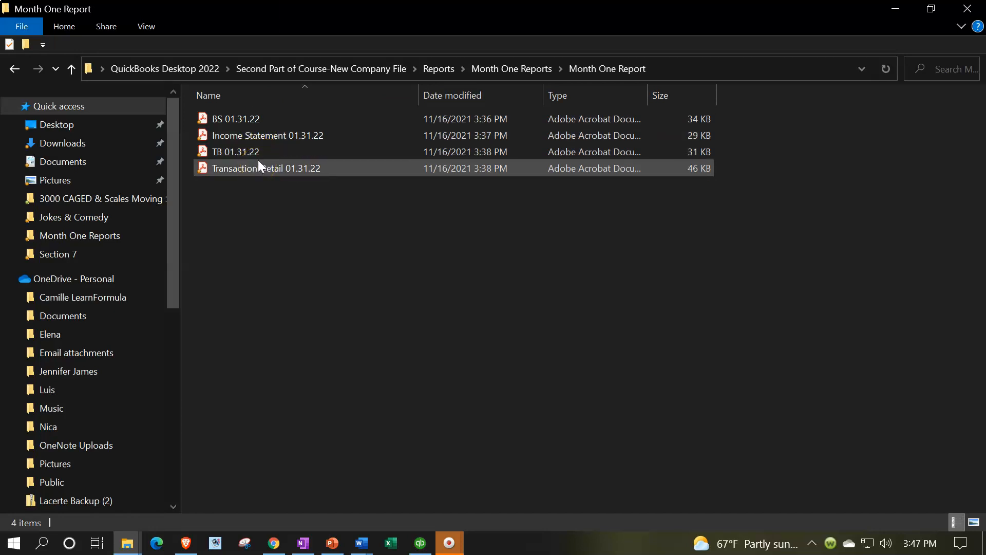
pyautogui.click(499, 71)
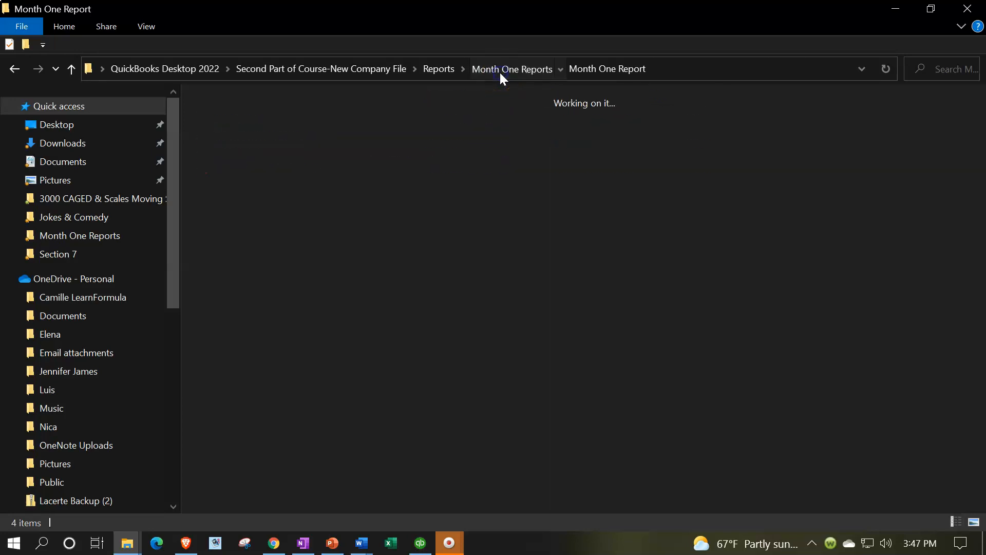
# Step: Open Month One Reports.pdf from the Month One Reports folder in Adobe Acrobat Reader, maximize its window and collapse the tools pane
pyautogui.doubleClick(573, 207)
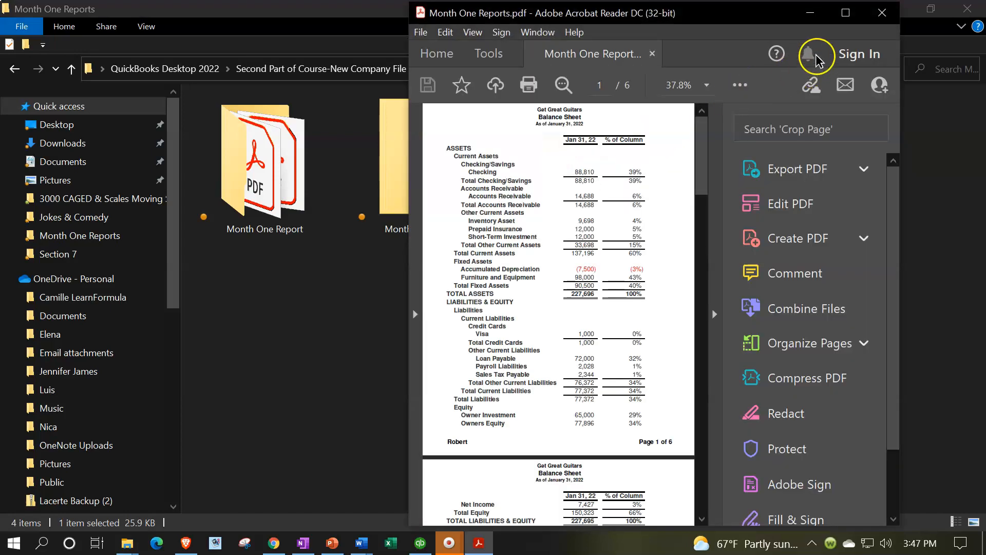
pyautogui.click(847, 12)
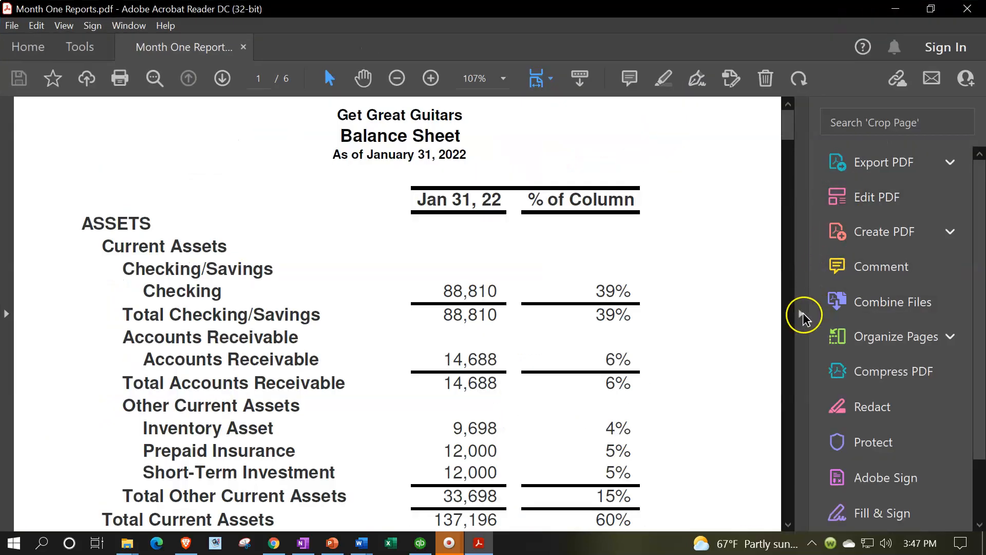
pyautogui.click(802, 316)
# Step: Review the Balance Sheet and Income Statement pages of the combined PDF
pyautogui.scroll(-2, 724, 323)
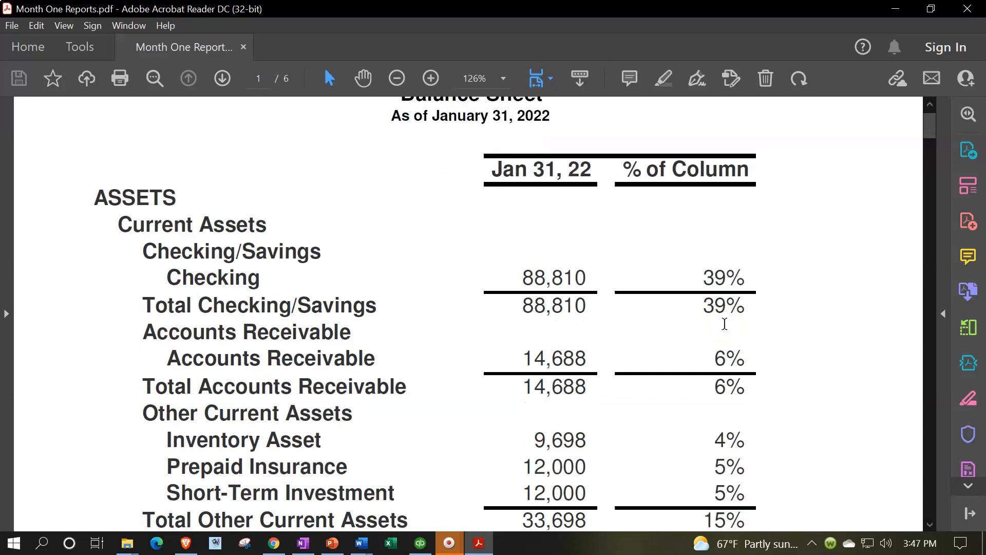
pyautogui.scroll(-10, 724, 324)
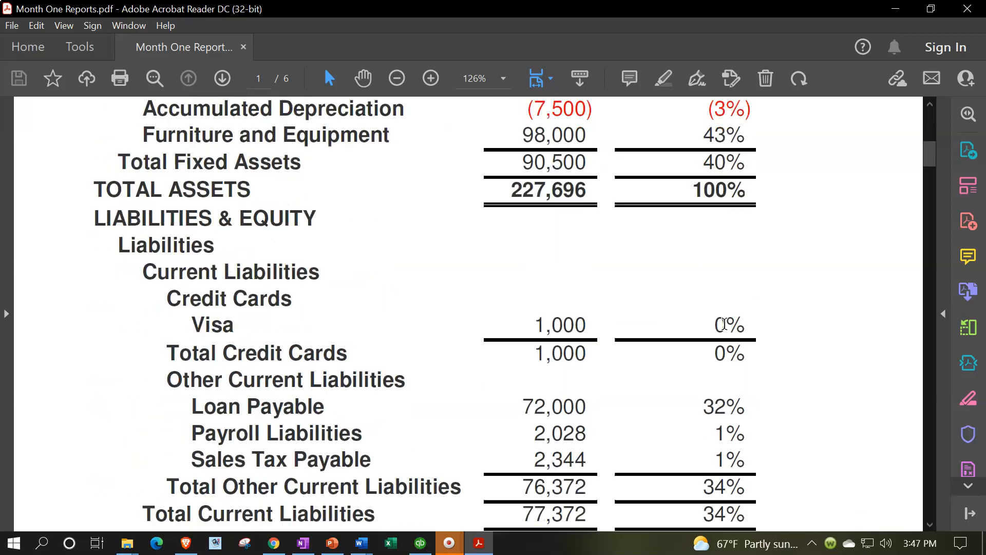
pyautogui.scroll(-8, 725, 324)
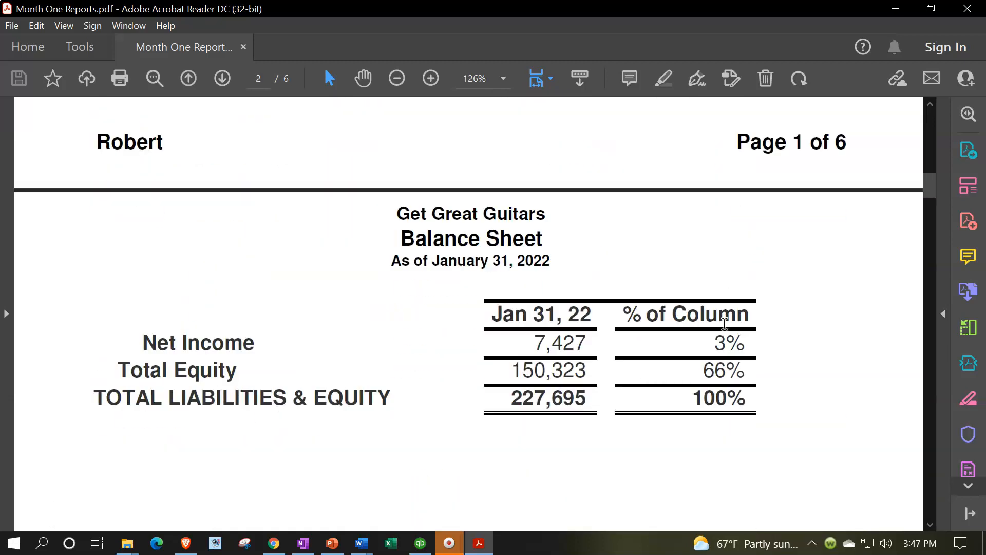
pyautogui.scroll(-5, 561, 329)
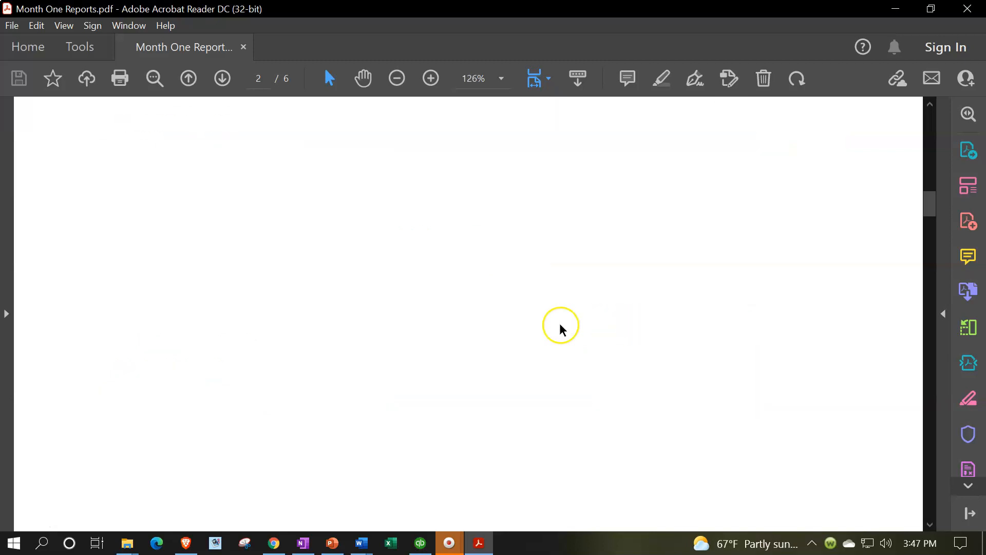
pyautogui.scroll(-10, 563, 330)
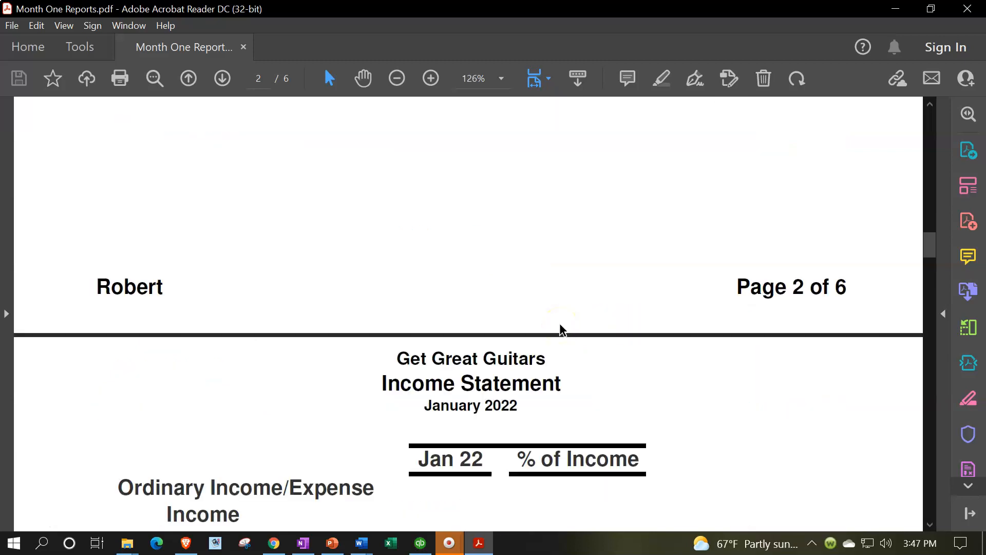
pyautogui.scroll(-10, 560, 328)
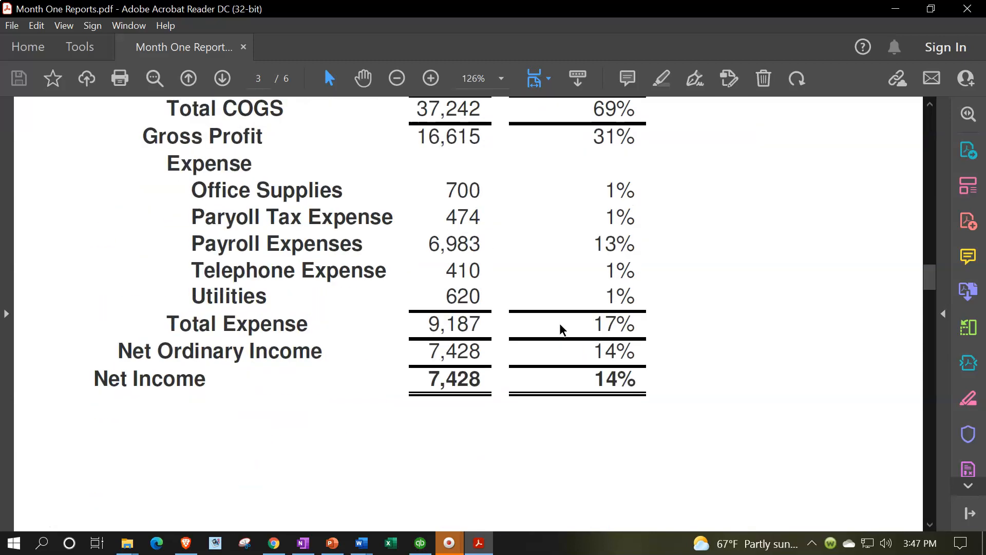
# Step: Review the Trial Balance and Transaction List by Date pages through the end of the PDF, returning to the start of the transaction list
pyautogui.scroll(-15, 562, 330)
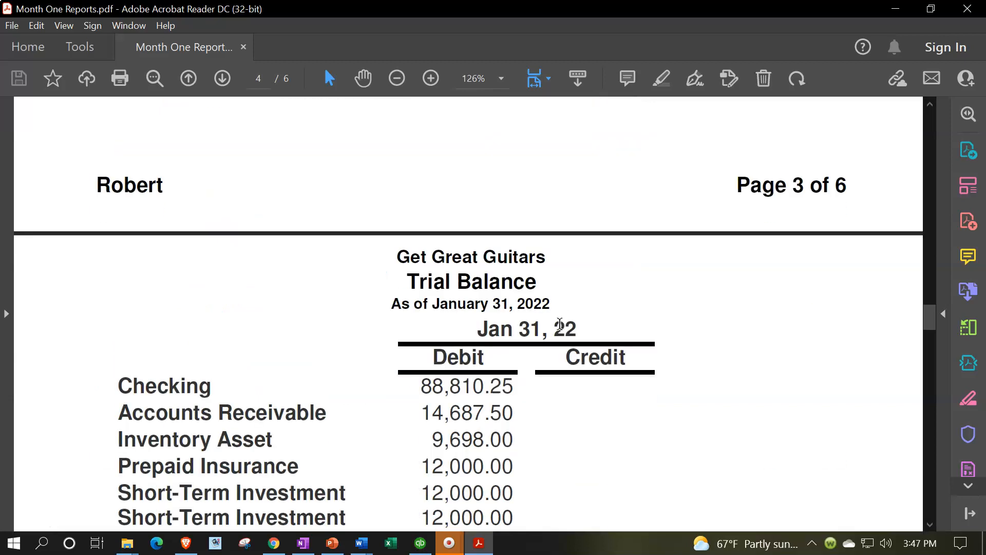
pyautogui.scroll(-8, 563, 330)
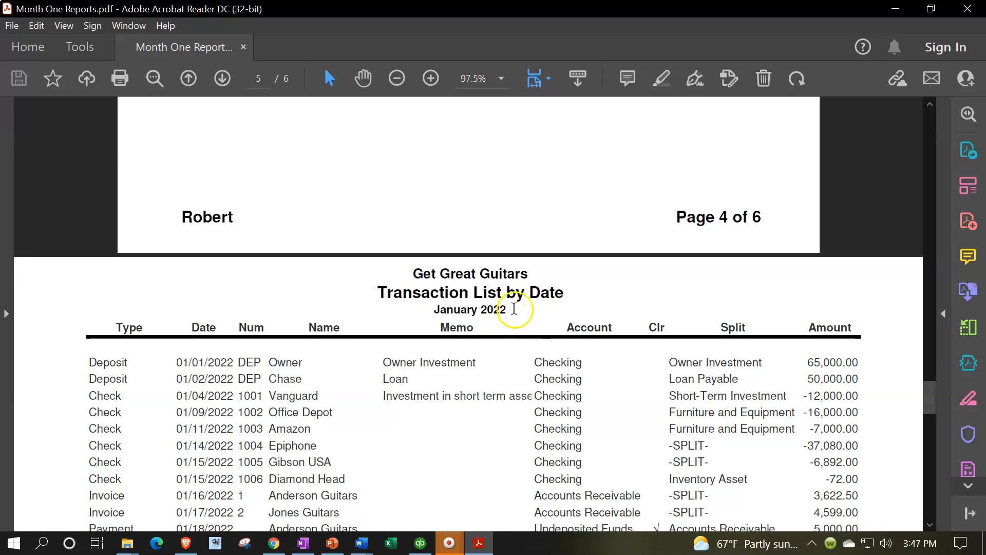
pyautogui.scroll(-3, 506, 314)
pyautogui.scroll(-6, 506, 314)
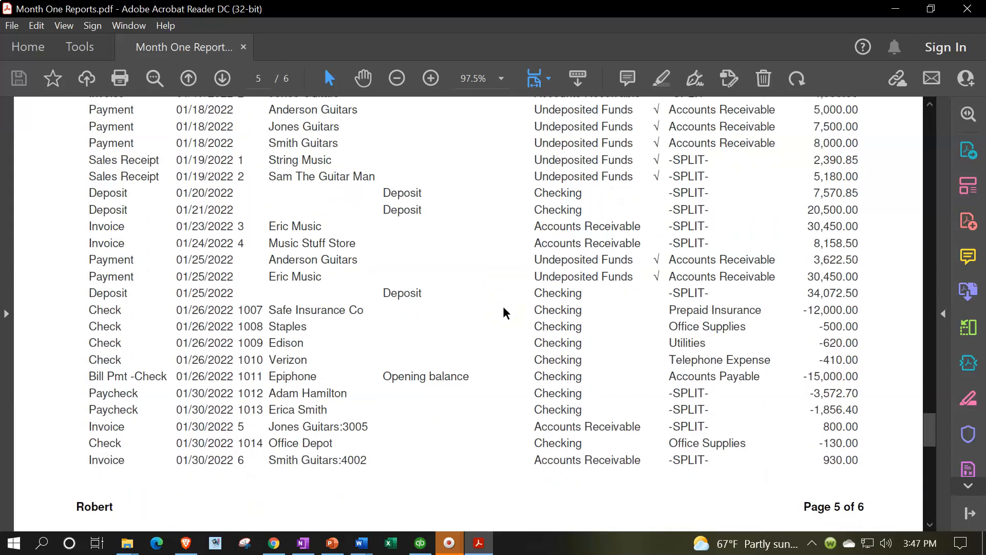
pyautogui.scroll(-4, 506, 314)
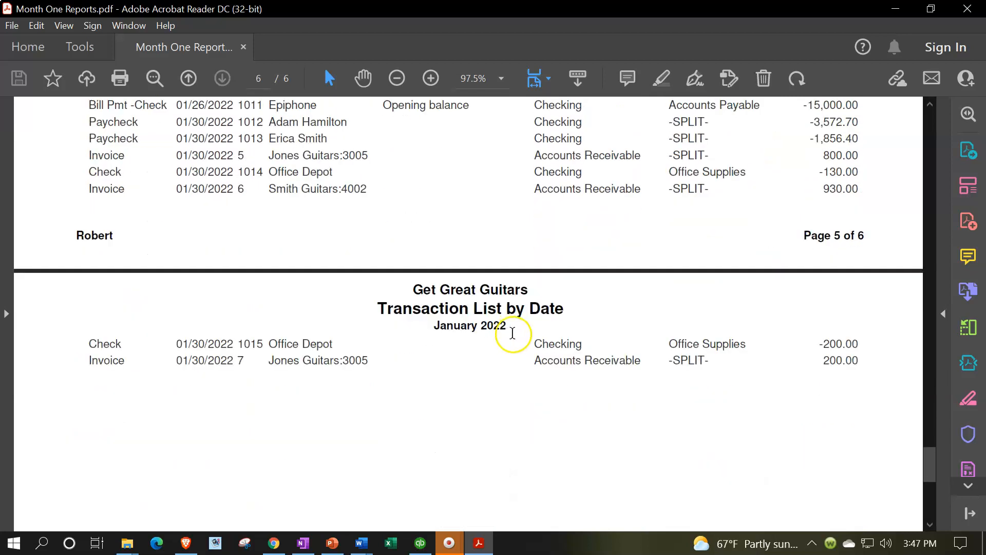
pyautogui.scroll(10, 512, 333)
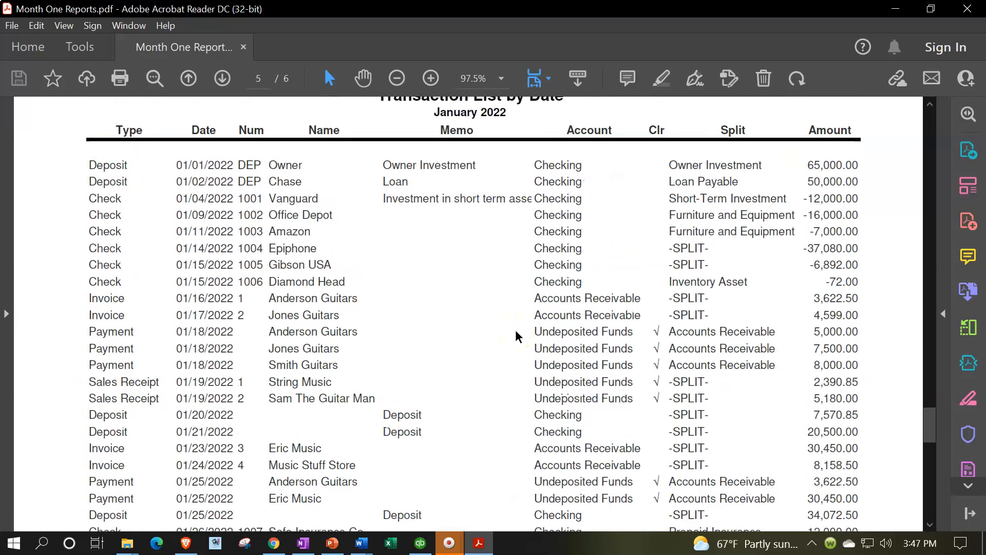
pyautogui.scroll(1, 517, 337)
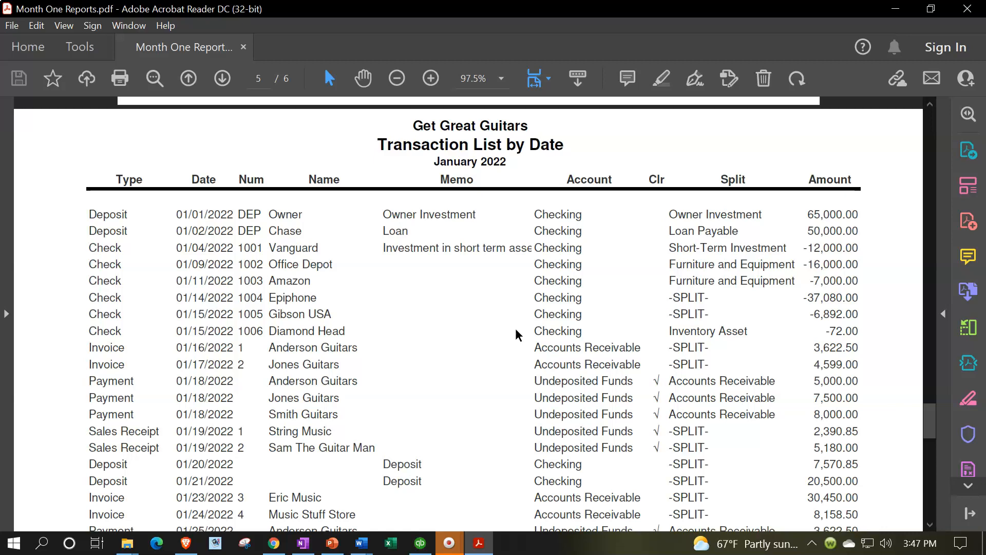